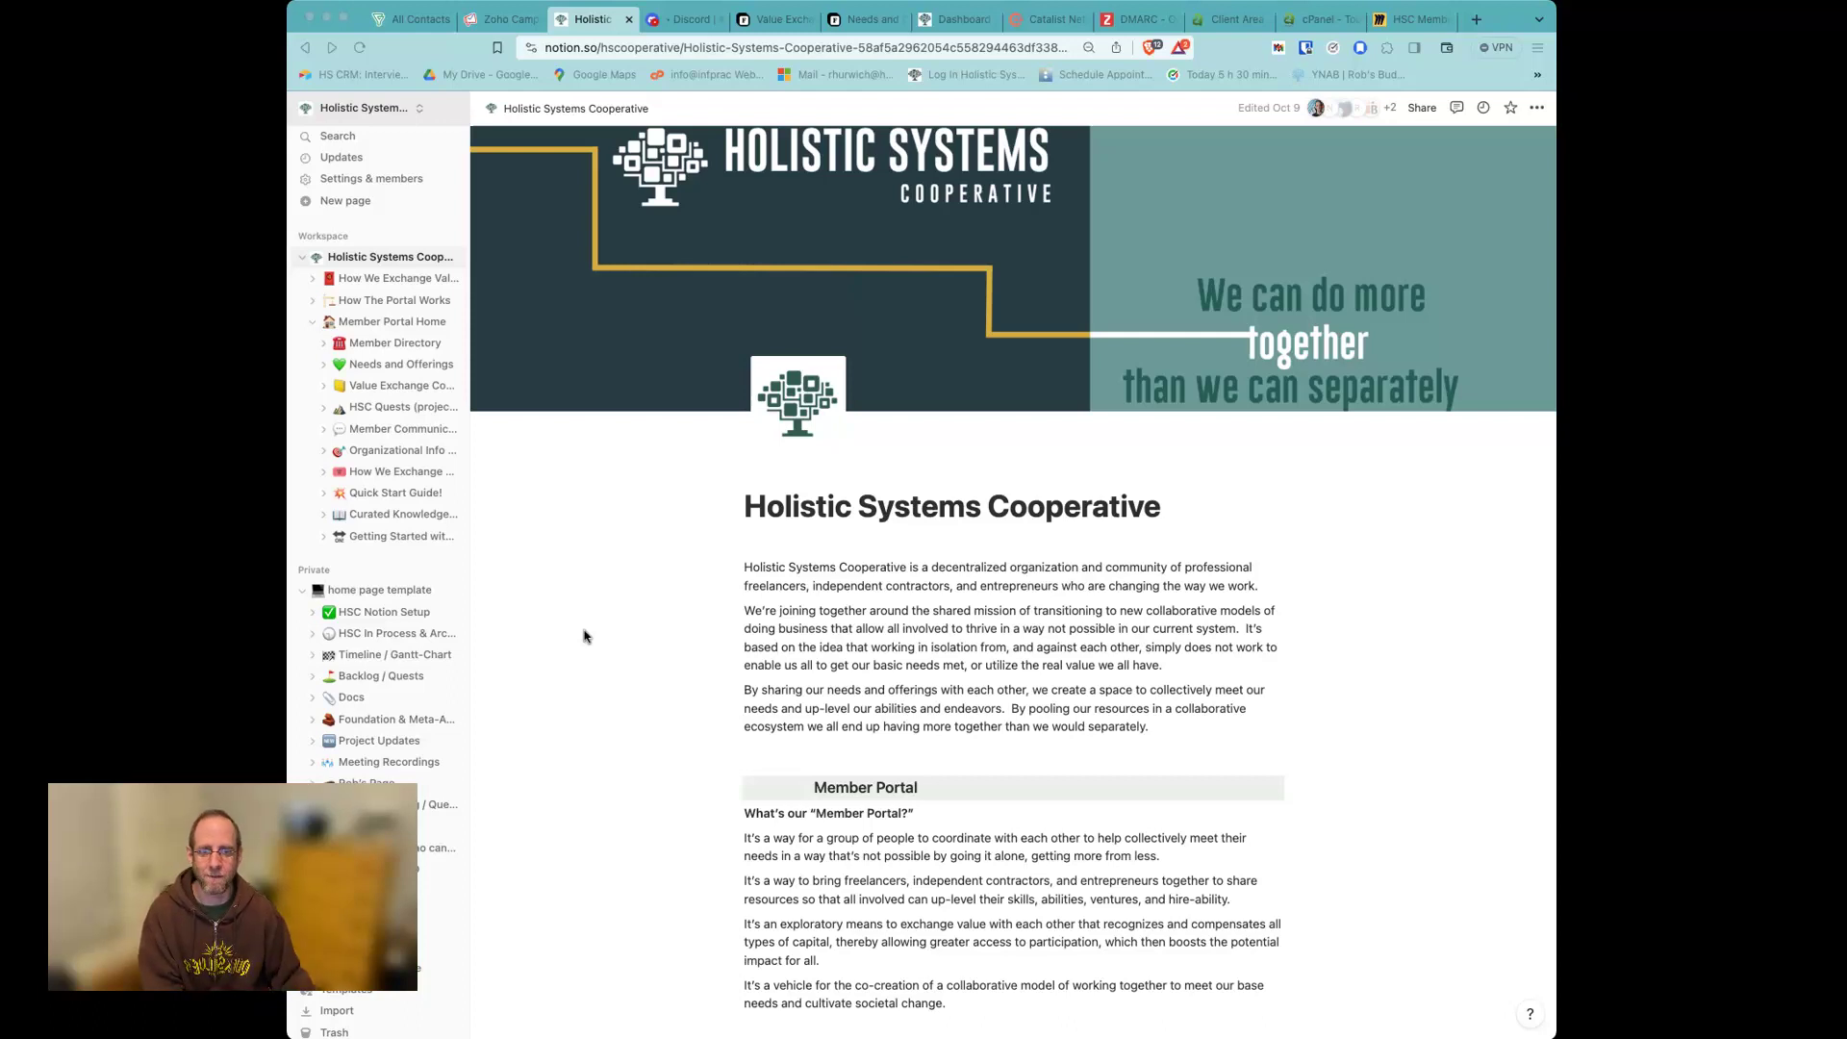
Step: Review the cooperative's home page, from the introduction and Member Portal section through the New Member Form fields
{"action": "scroll", "coordinate": [615, 613], "scroll_direction": "down", "scroll_amount": 2}
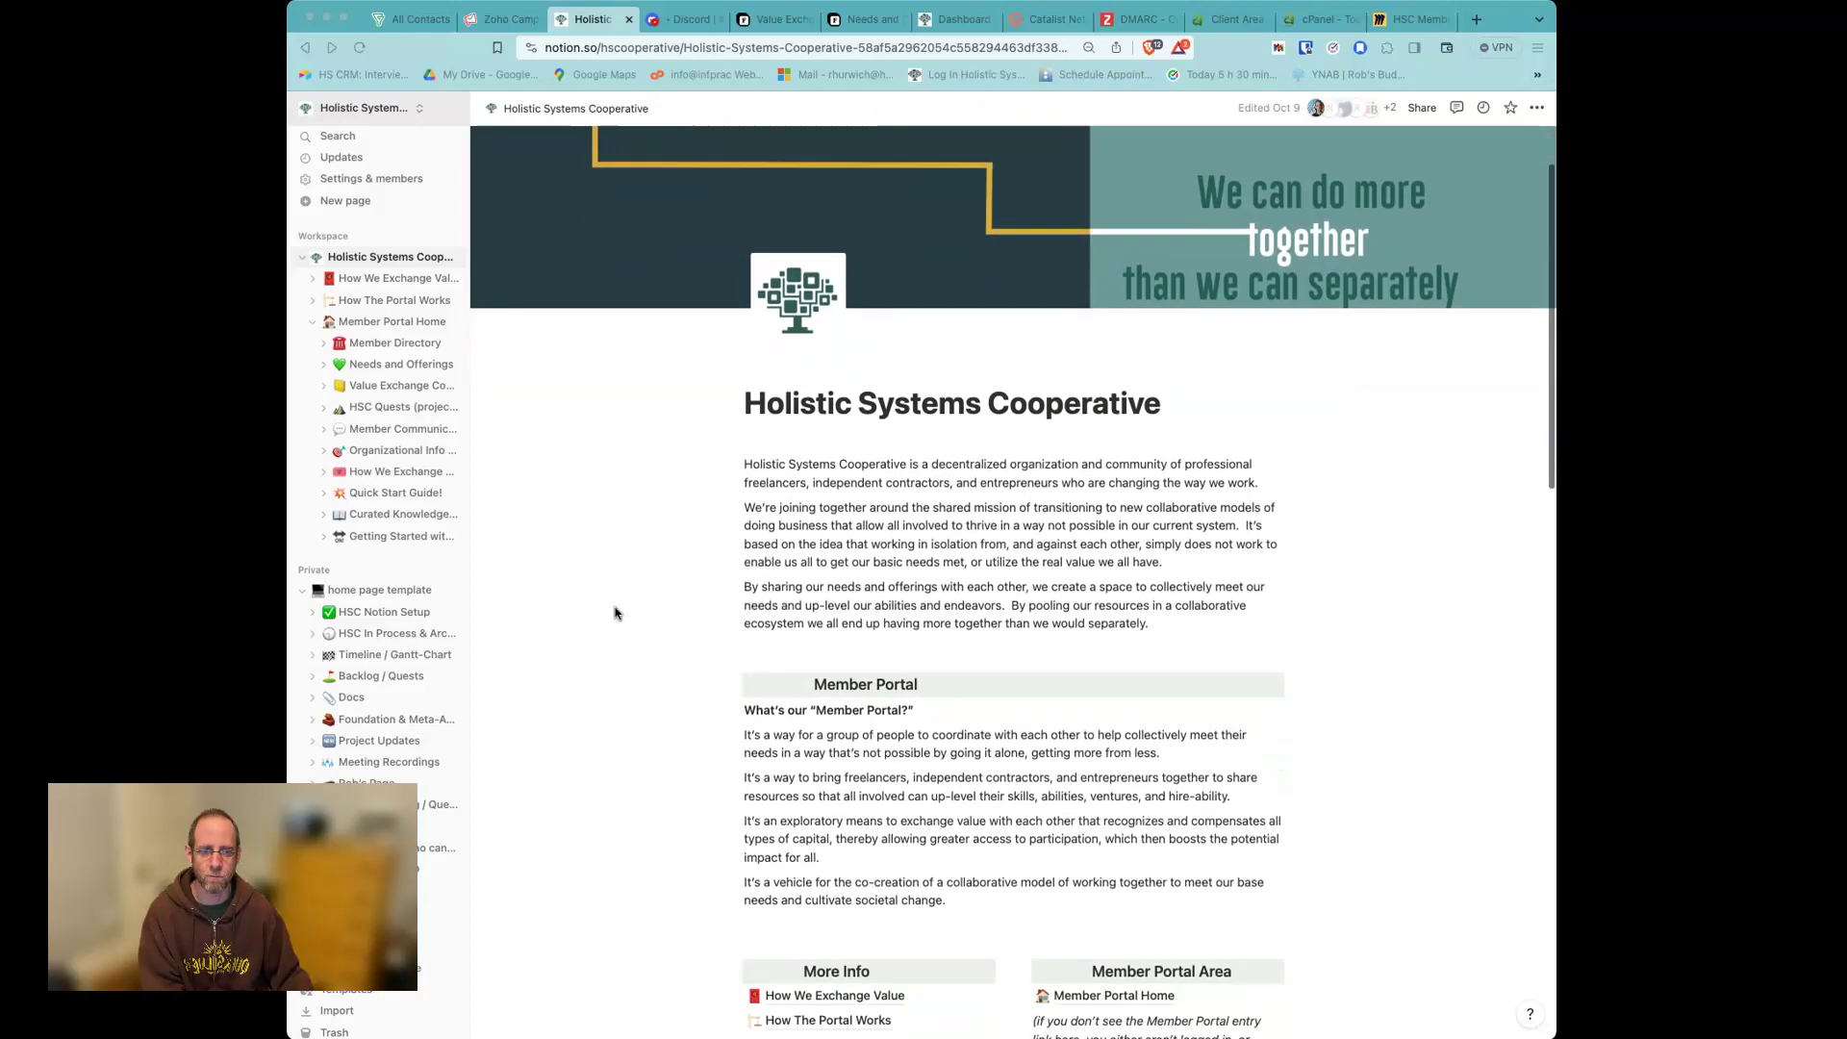
{"action": "scroll", "coordinate": [615, 612], "scroll_direction": "up", "scroll_amount": 2}
{"action": "scroll", "coordinate": [615, 613], "scroll_direction": "down", "scroll_amount": 6}
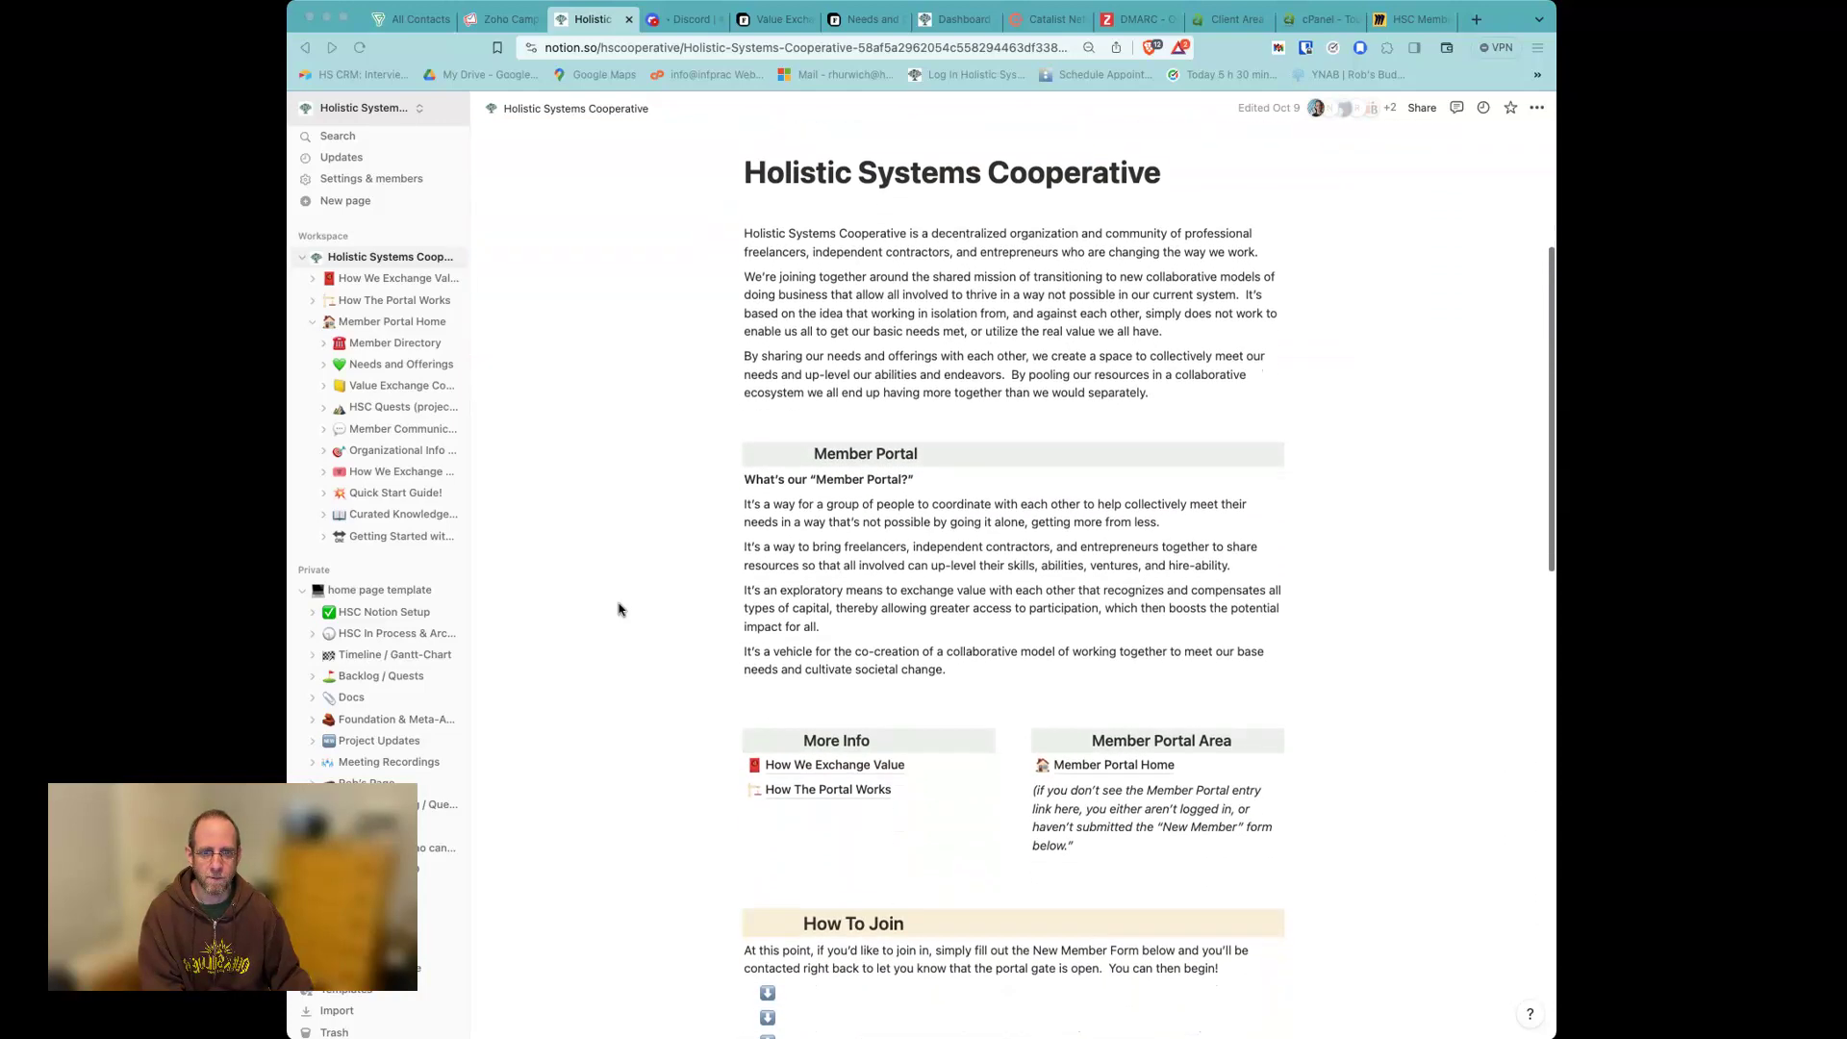
{"action": "scroll", "coordinate": [619, 609], "scroll_direction": "down", "scroll_amount": 4}
{"action": "scroll", "coordinate": [618, 609], "scroll_direction": "down", "scroll_amount": 5}
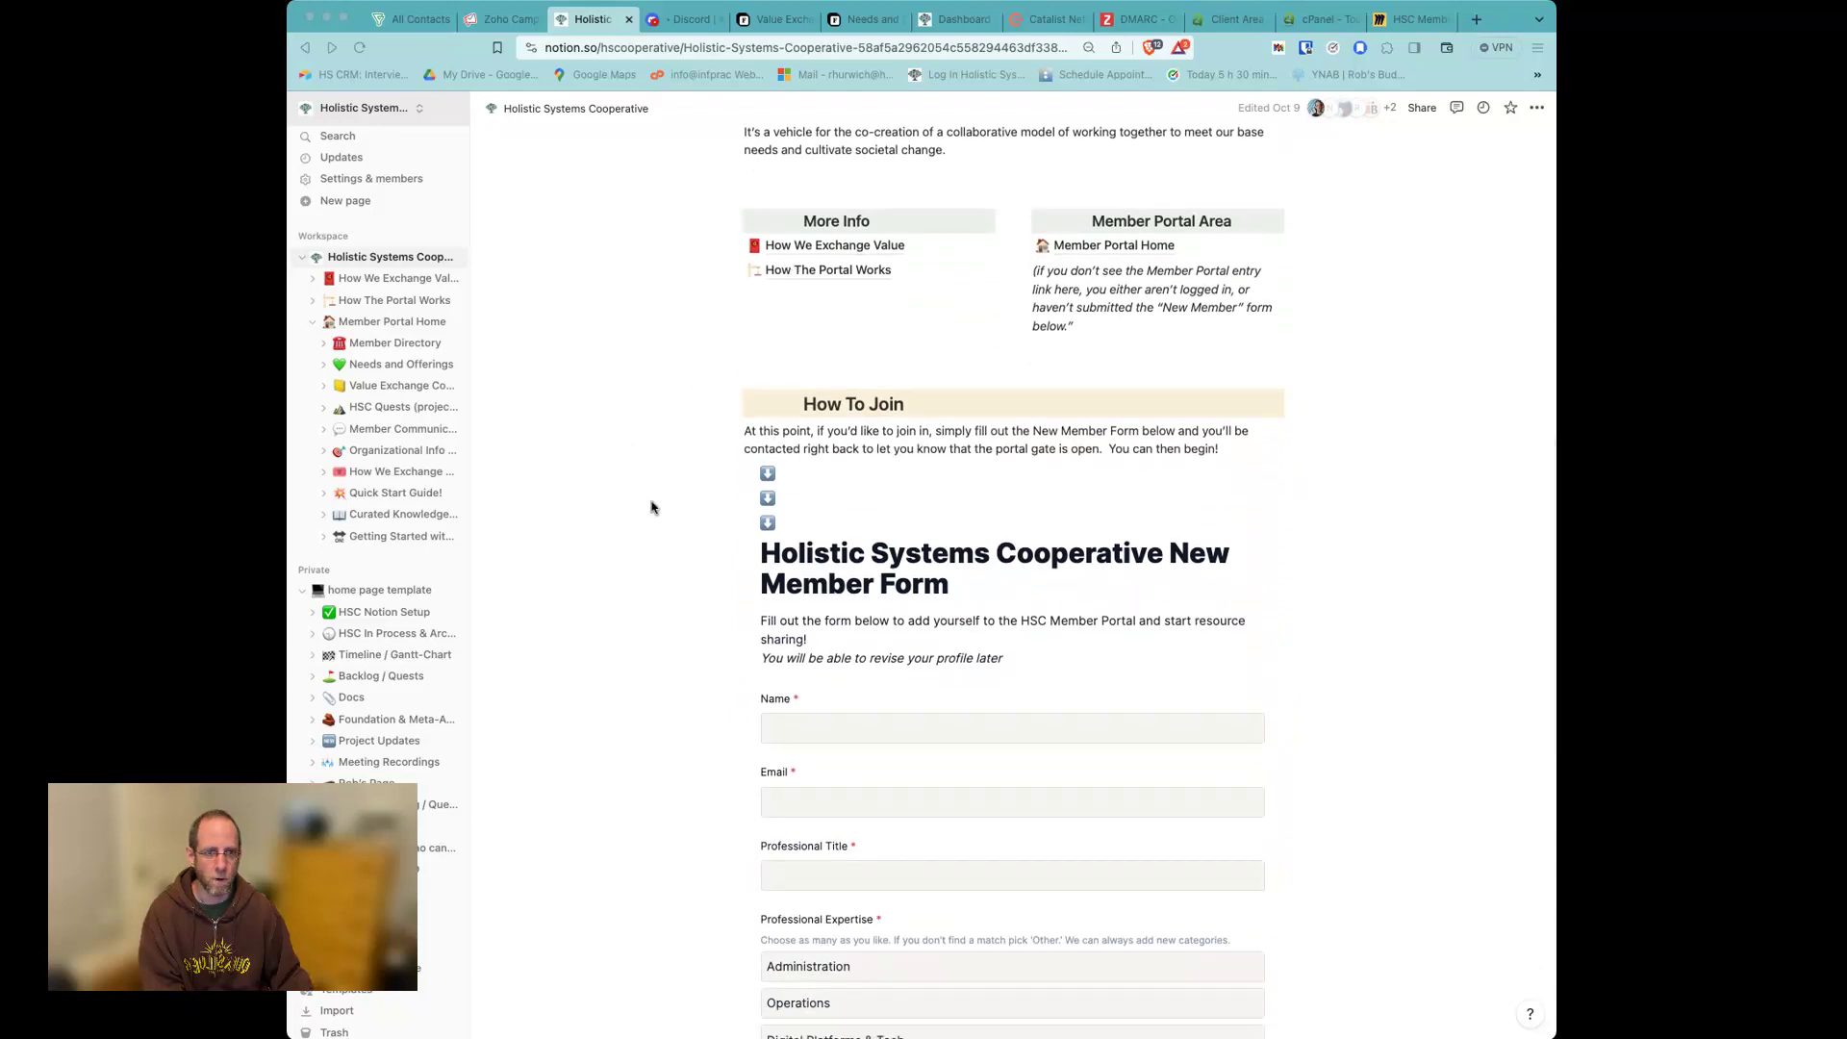
{"action": "scroll", "coordinate": [647, 502], "scroll_direction": "down", "scroll_amount": 4}
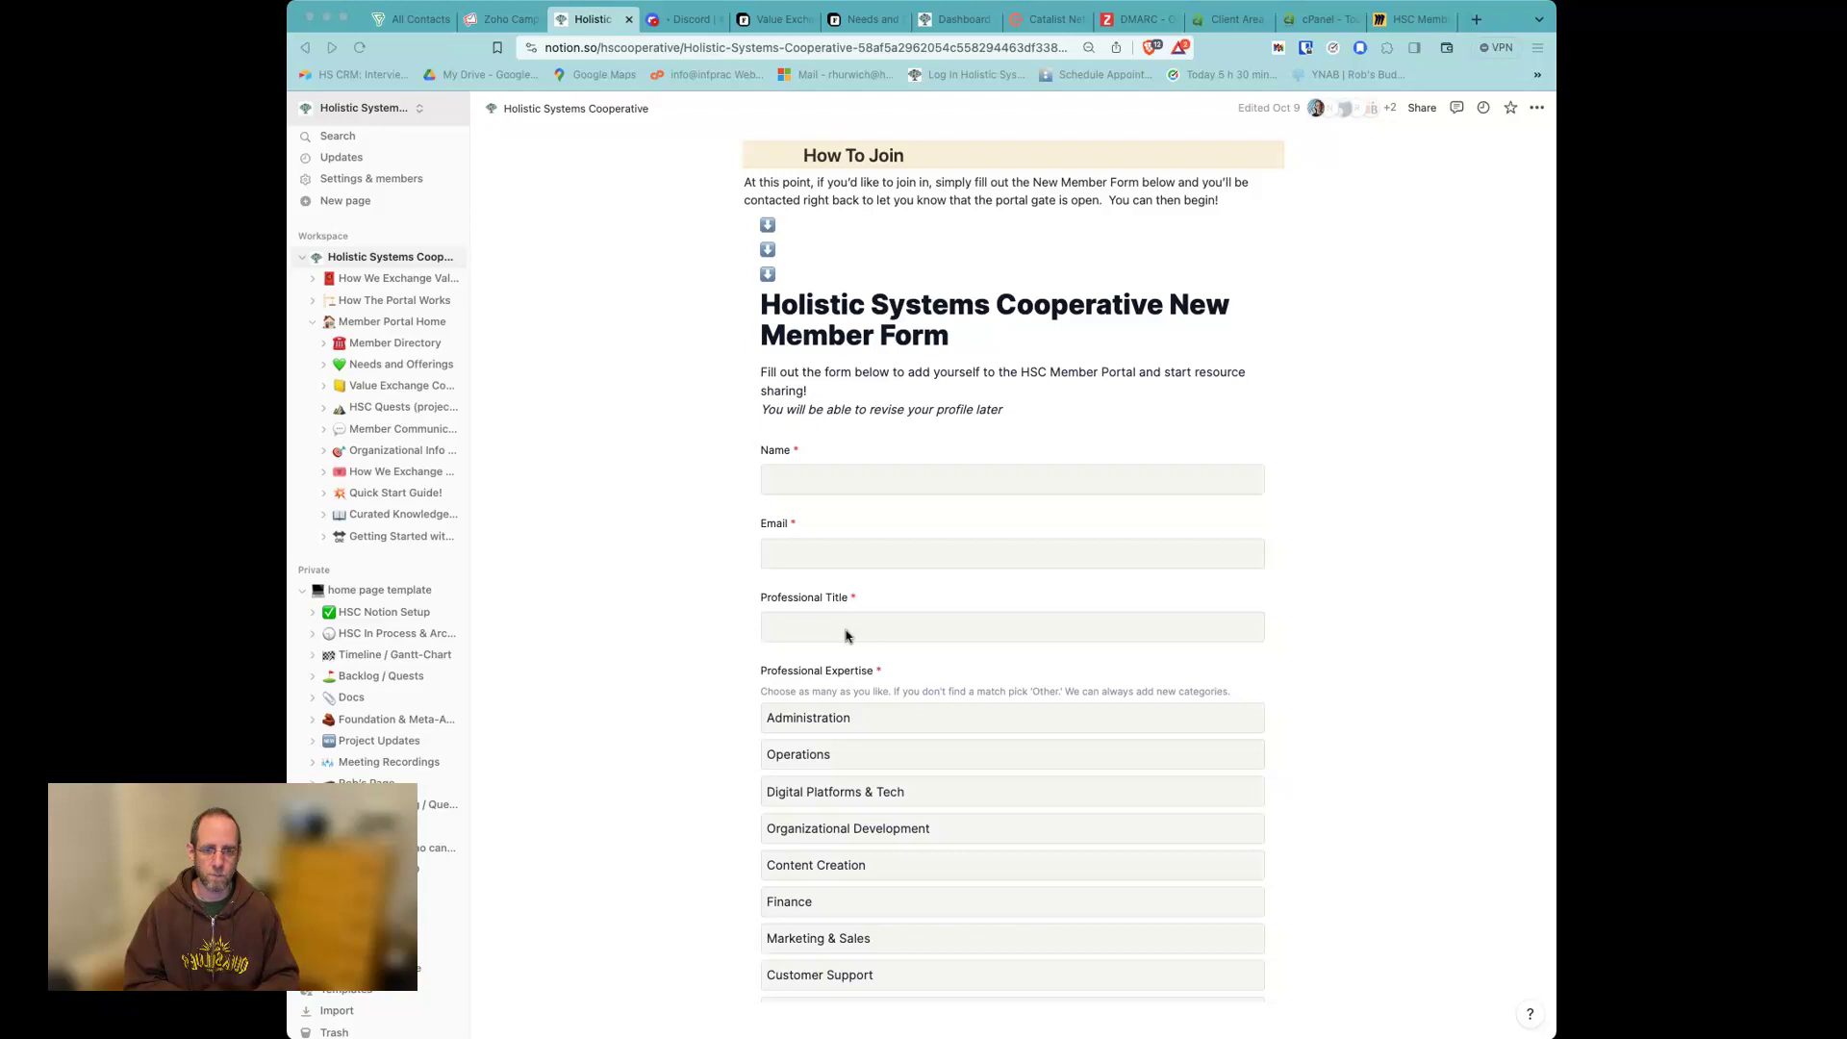
{"action": "scroll", "coordinate": [911, 621], "scroll_direction": "down", "scroll_amount": 5}
{"action": "scroll", "coordinate": [942, 649], "scroll_direction": "down", "scroll_amount": 4}
{"action": "scroll", "coordinate": [933, 644], "scroll_direction": "up", "scroll_amount": 7}
{"action": "scroll", "coordinate": [678, 589], "scroll_direction": "up", "scroll_amount": 1}
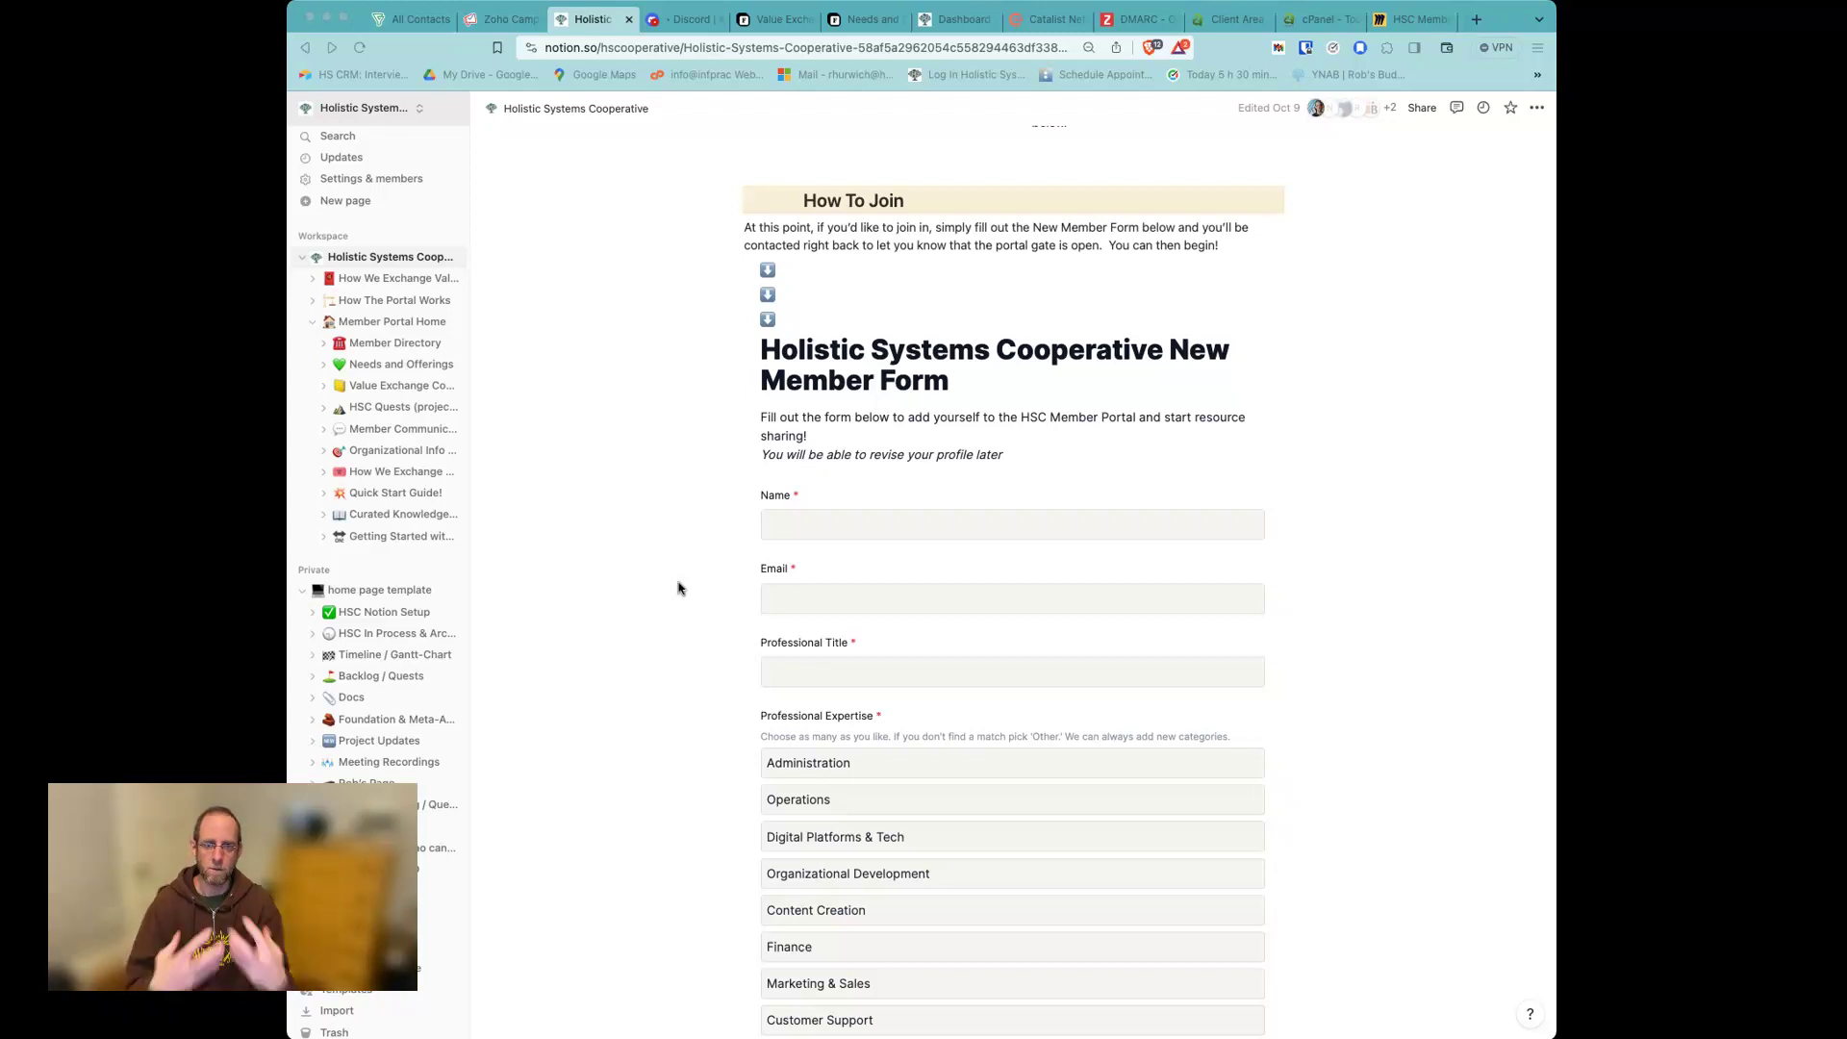
{"action": "scroll", "coordinate": [679, 588], "scroll_direction": "up", "scroll_amount": 10}
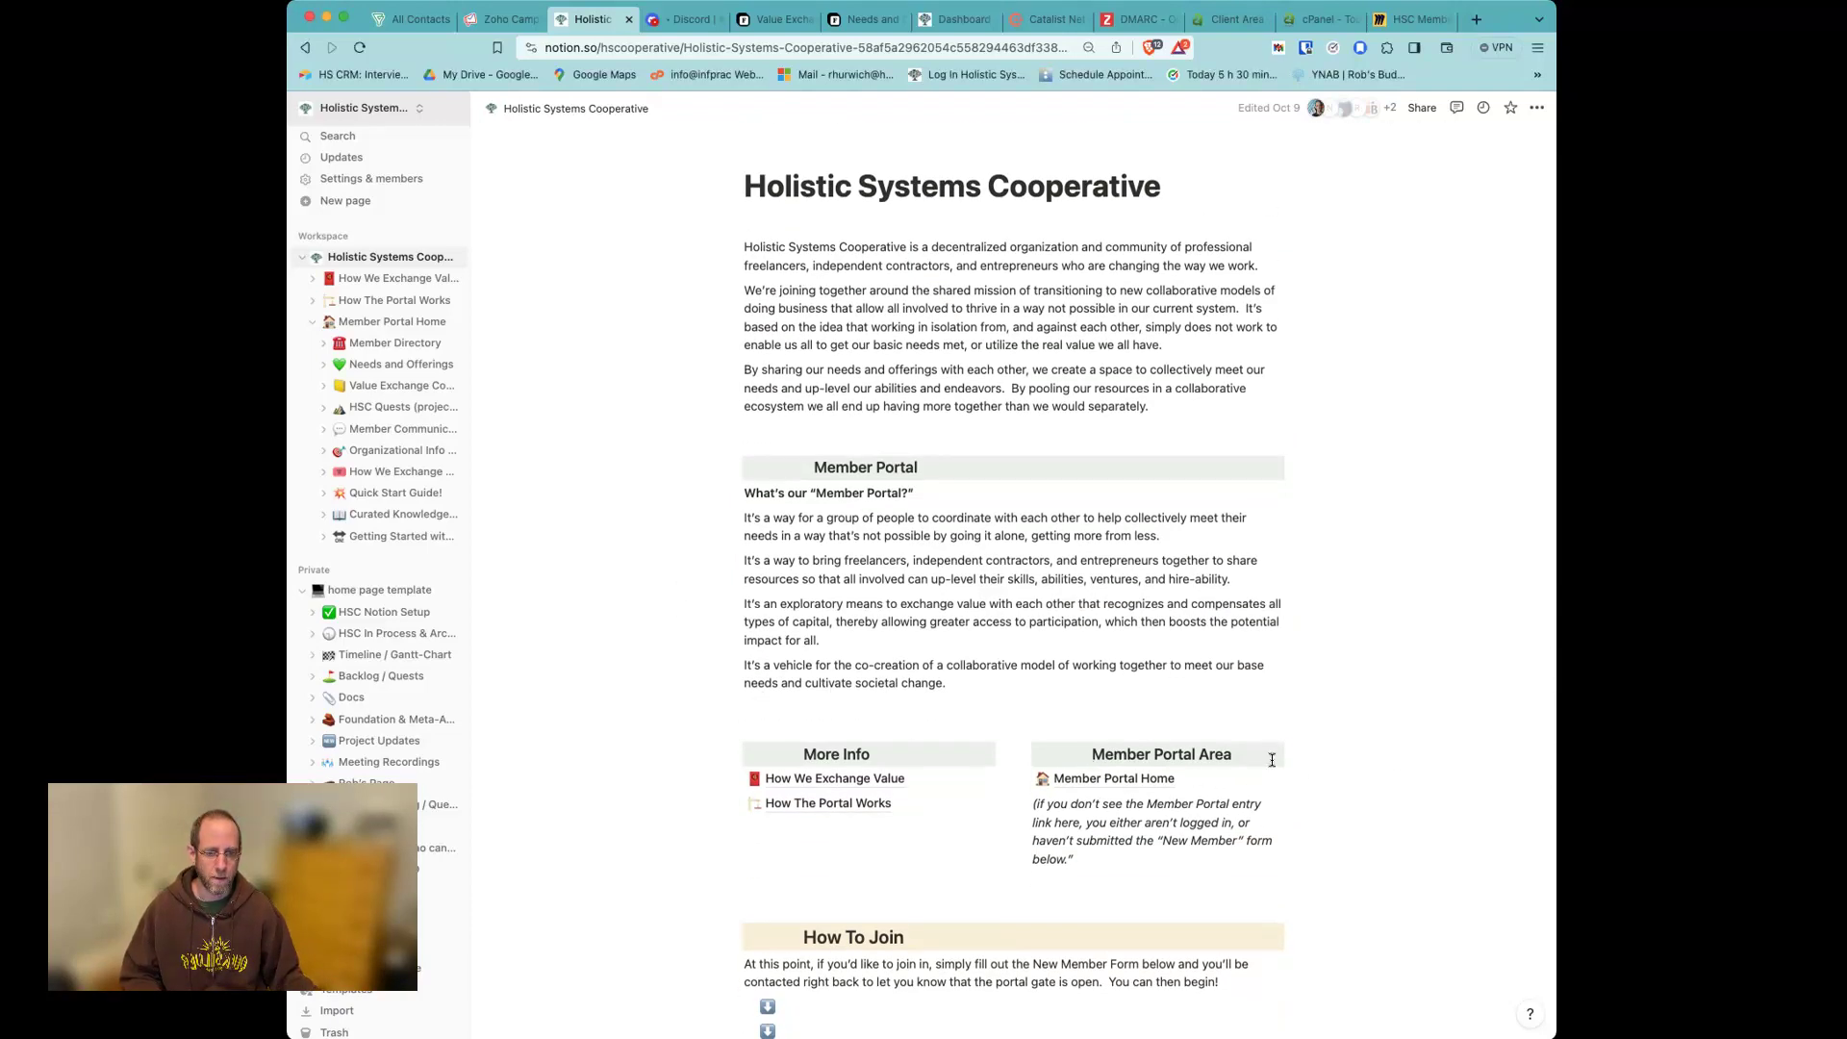
Step: Open the Member Portal Home page and go to its Member Directory
{"action": "left_click", "coordinate": [1121, 778]}
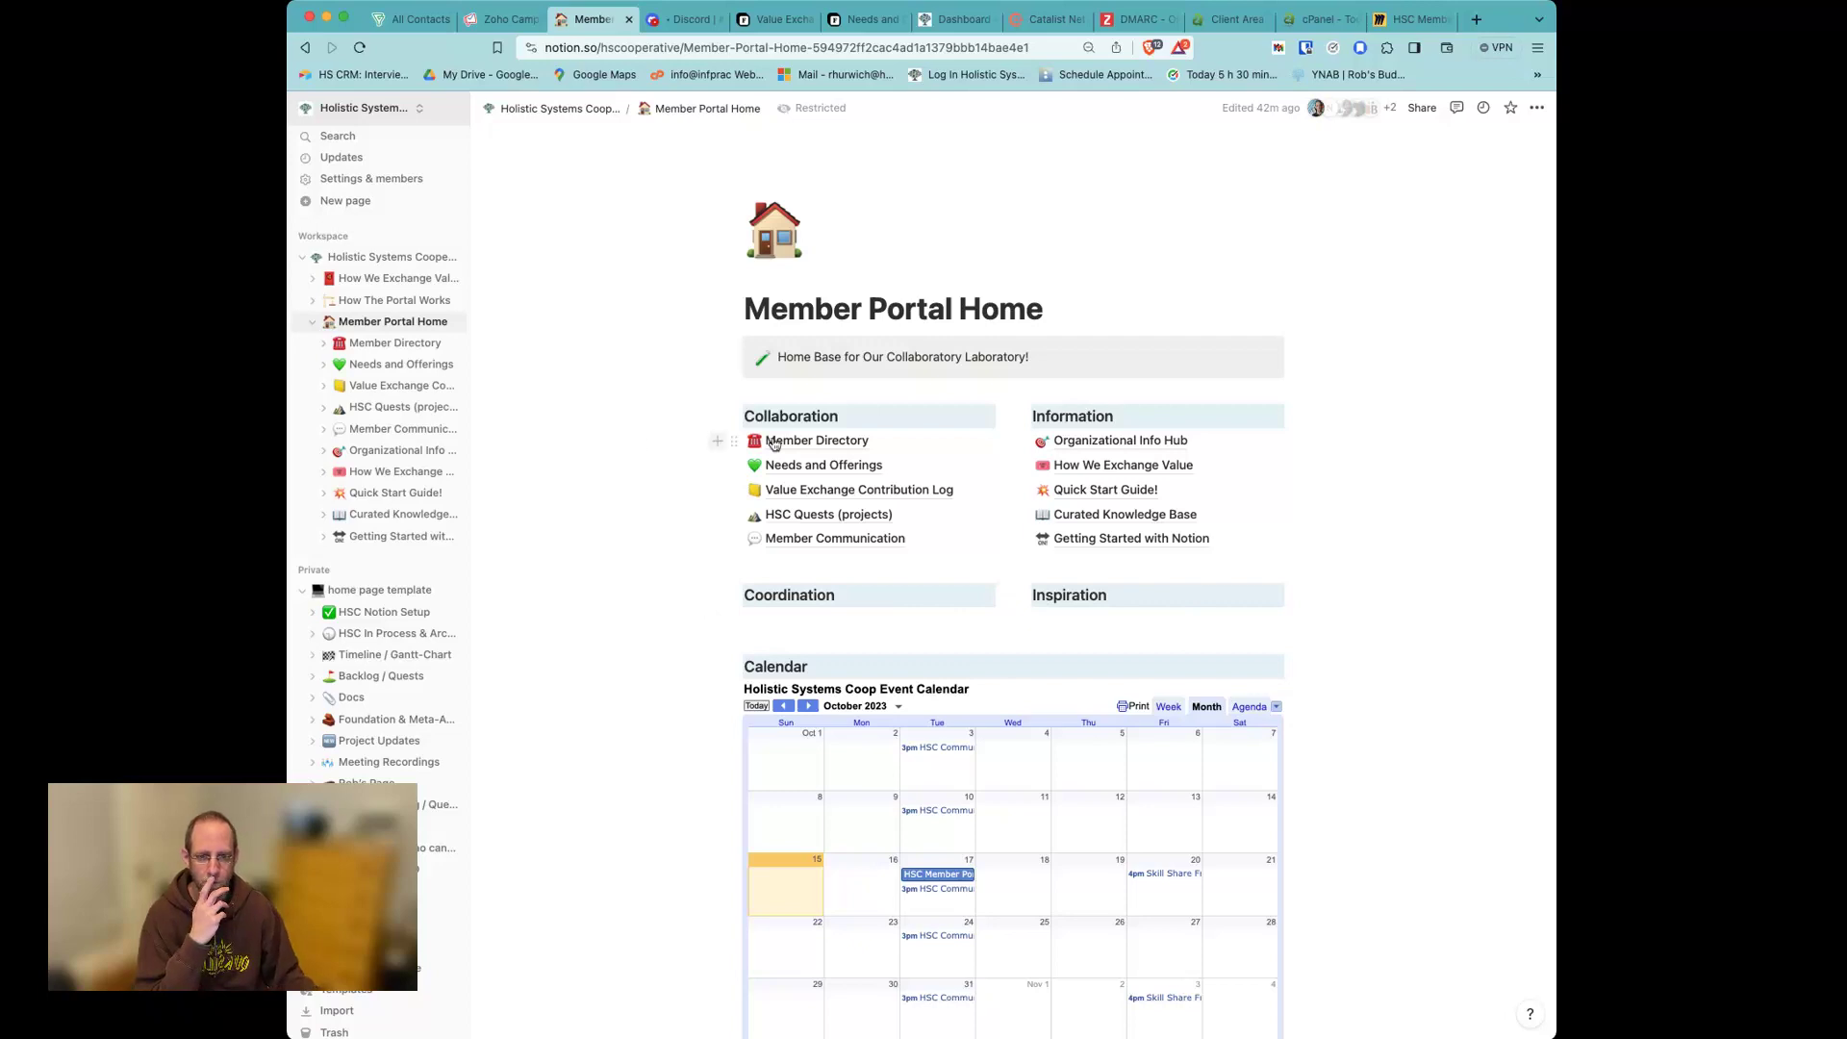
{"action": "left_click", "coordinate": [819, 443]}
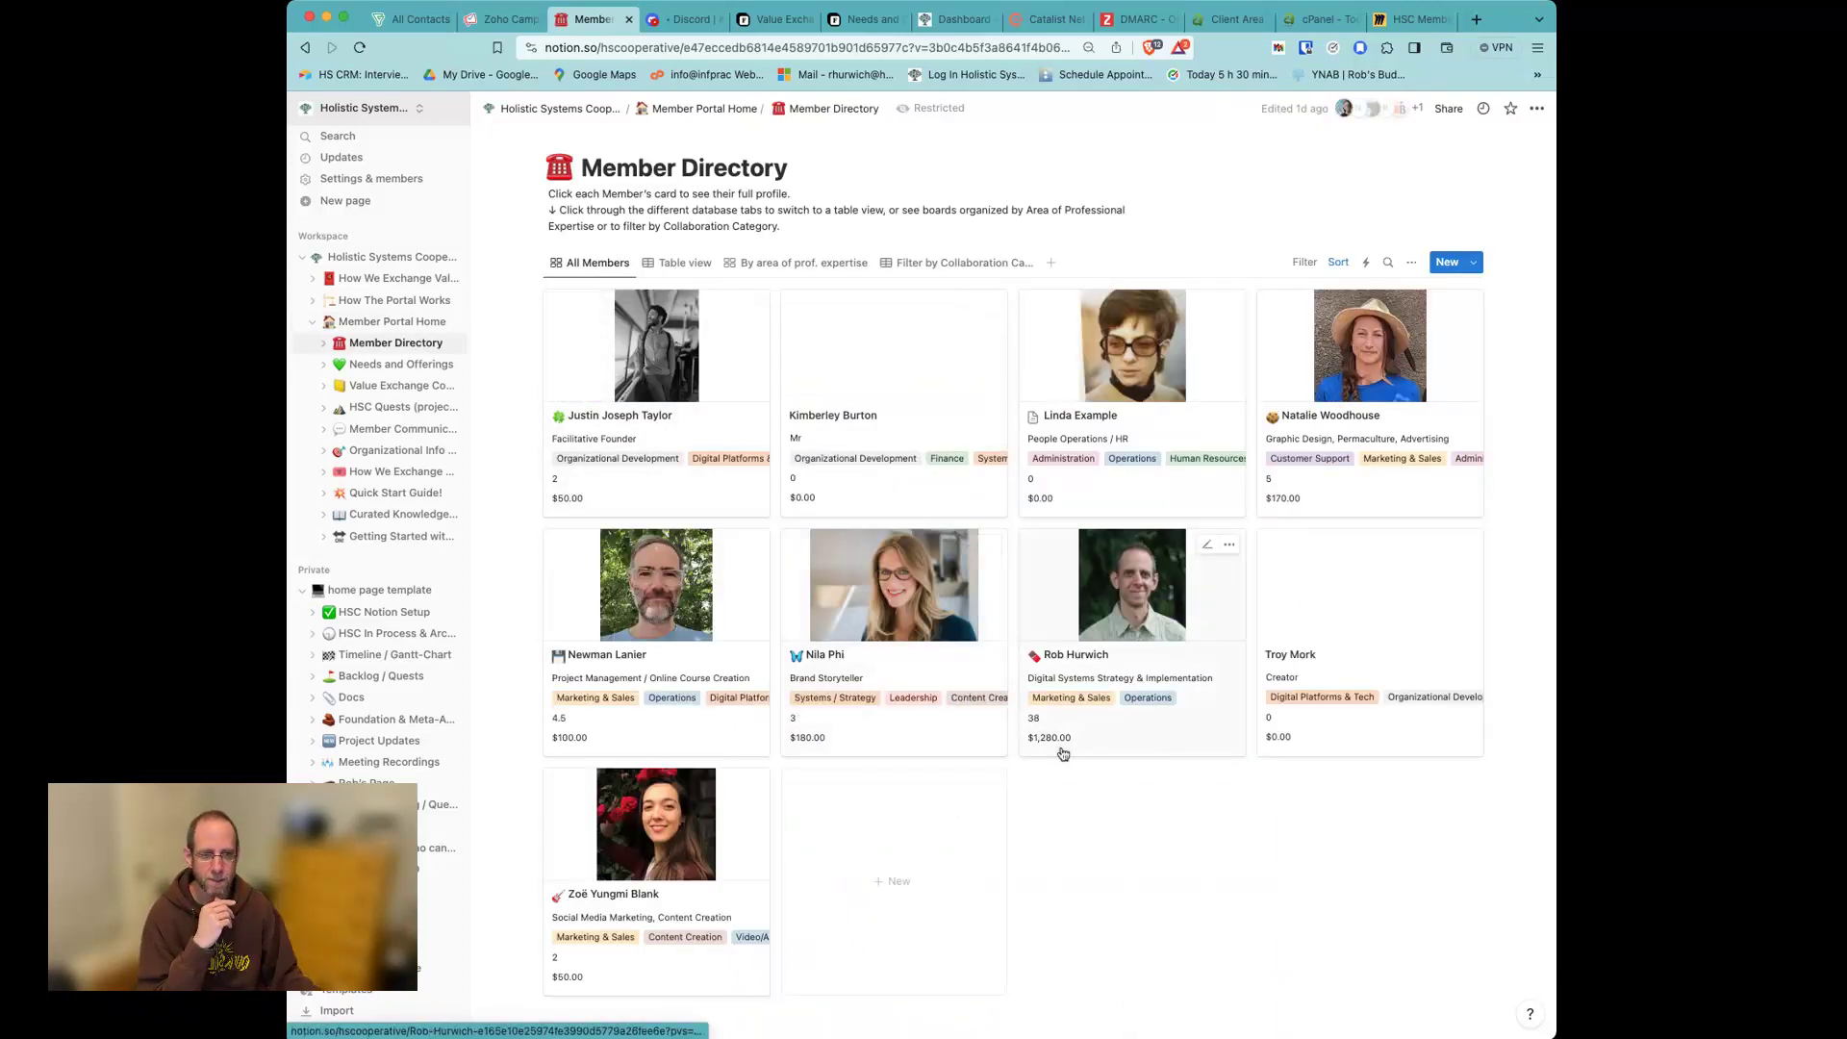
{"action": "scroll", "coordinate": [1034, 777], "scroll_direction": "down", "scroll_amount": 1}
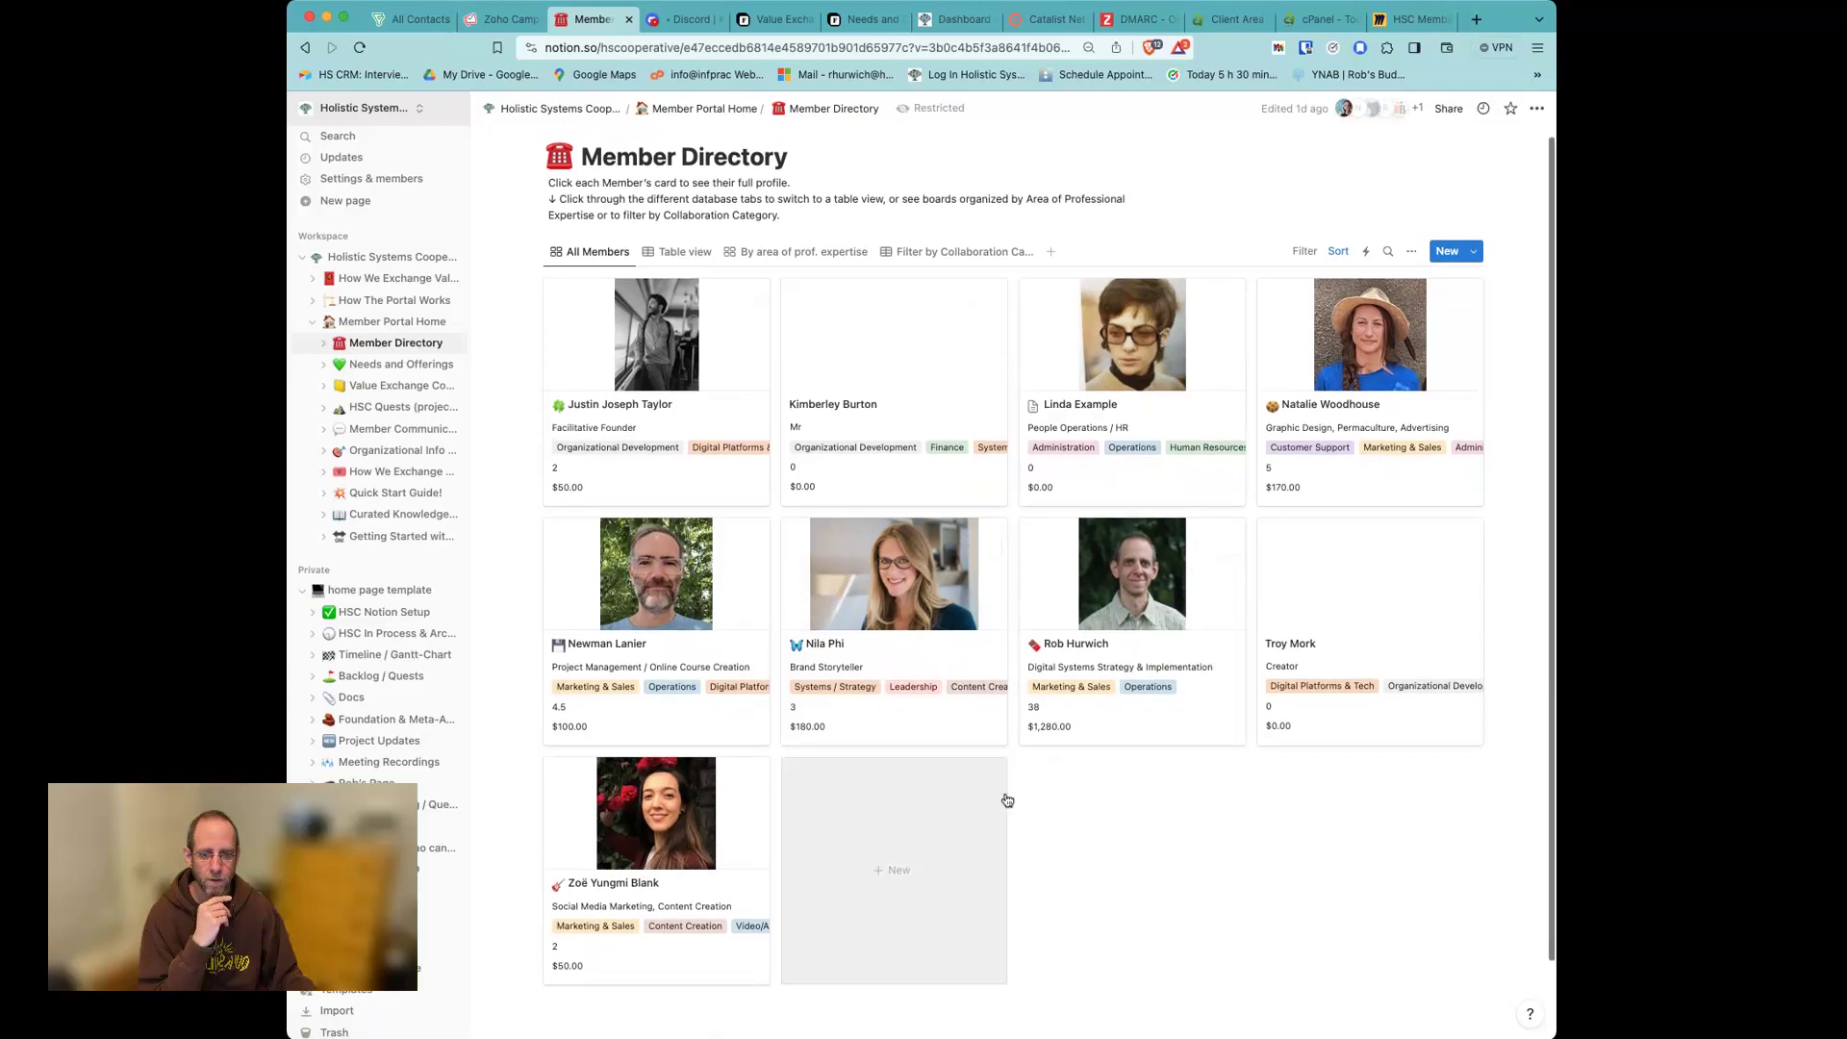
Step: View the full profile of the member titled Digital Systems Strategy & Implementation, including skill sets, goals and challenges, and close it
{"action": "left_click", "coordinate": [1121, 612]}
{"action": "scroll", "coordinate": [1119, 580], "scroll_direction": "down", "scroll_amount": 15}
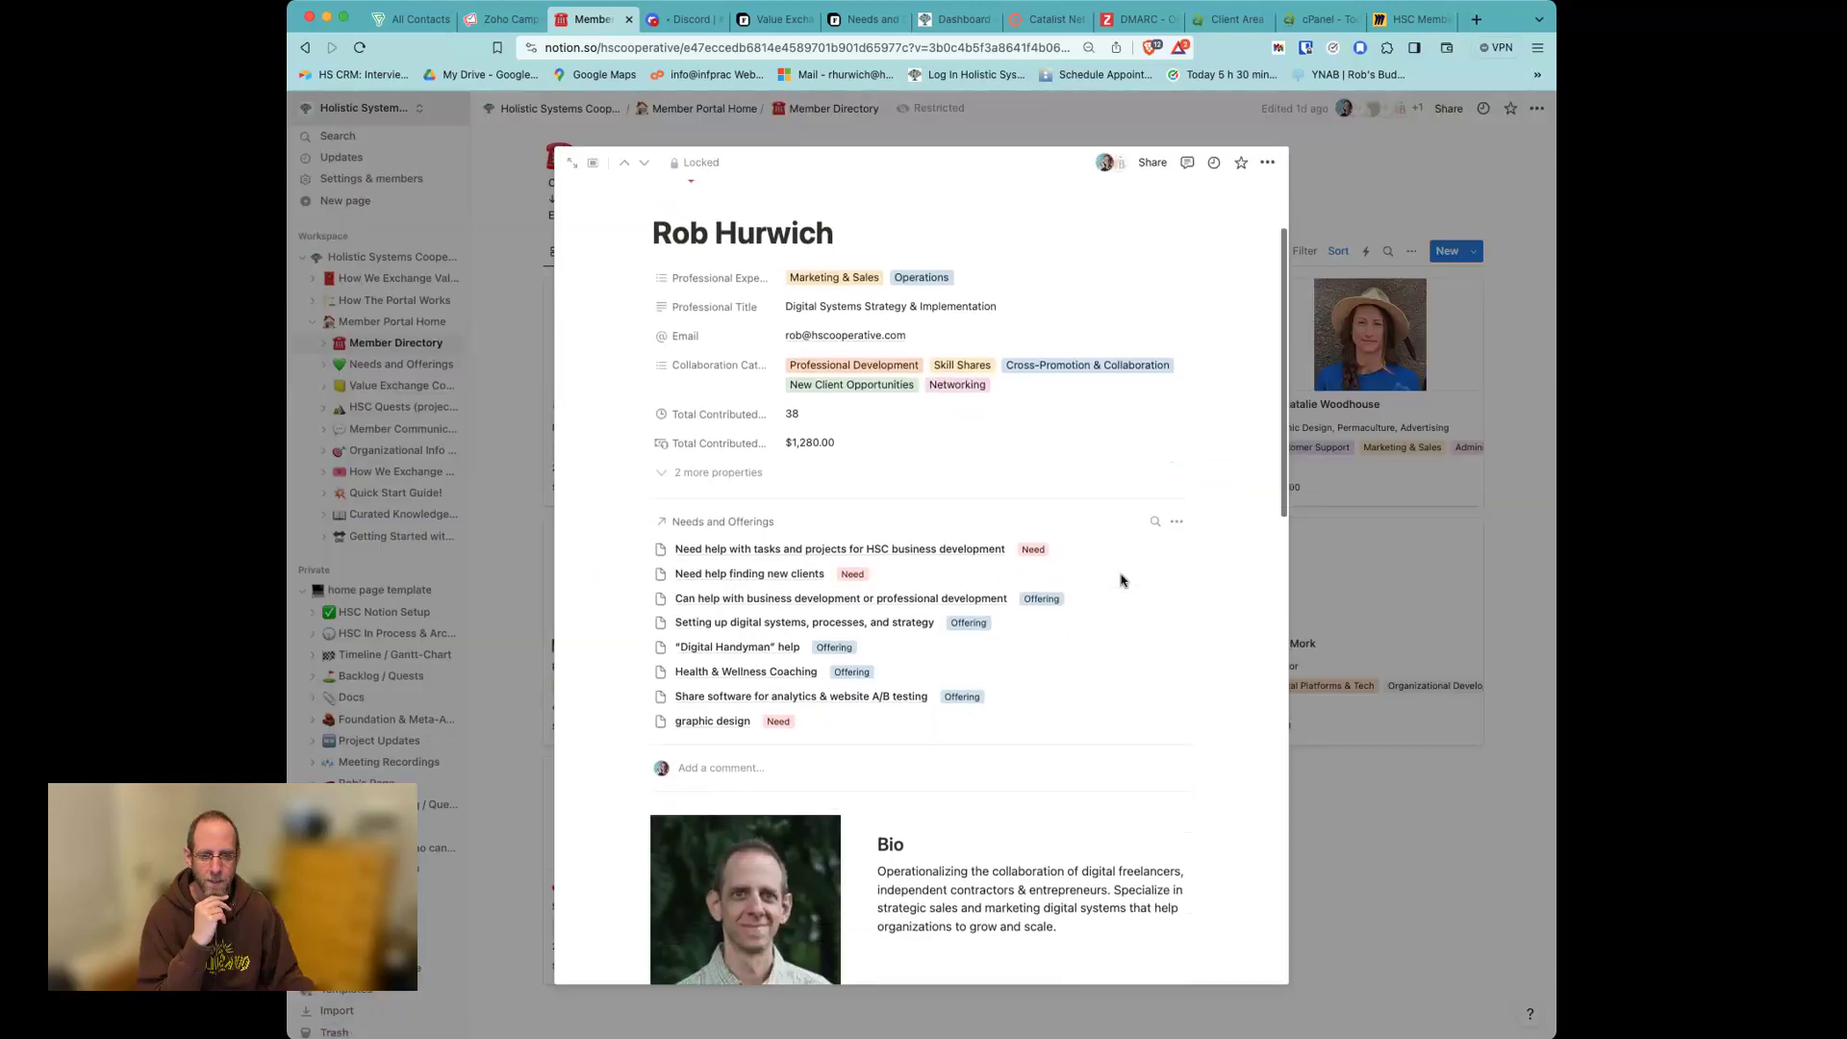
{"action": "scroll", "coordinate": [1118, 588], "scroll_direction": "down", "scroll_amount": 2}
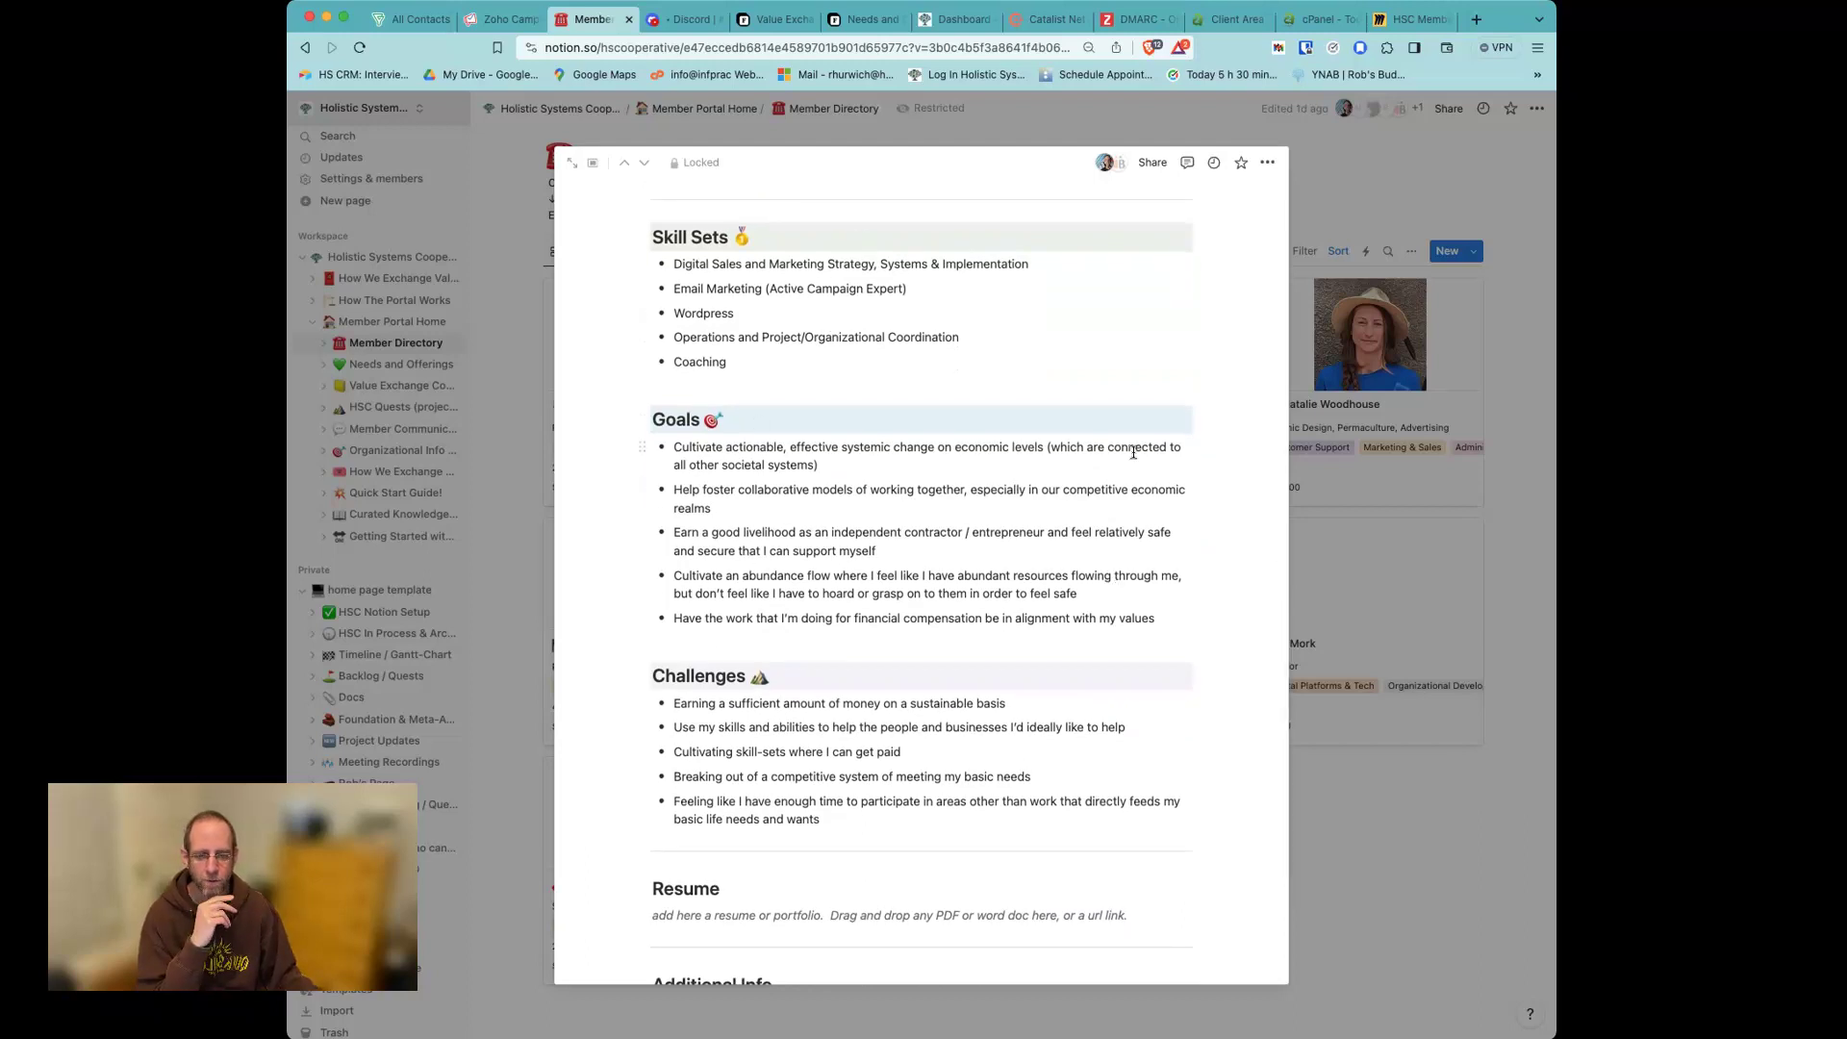
{"action": "left_click", "coordinate": [1429, 847]}
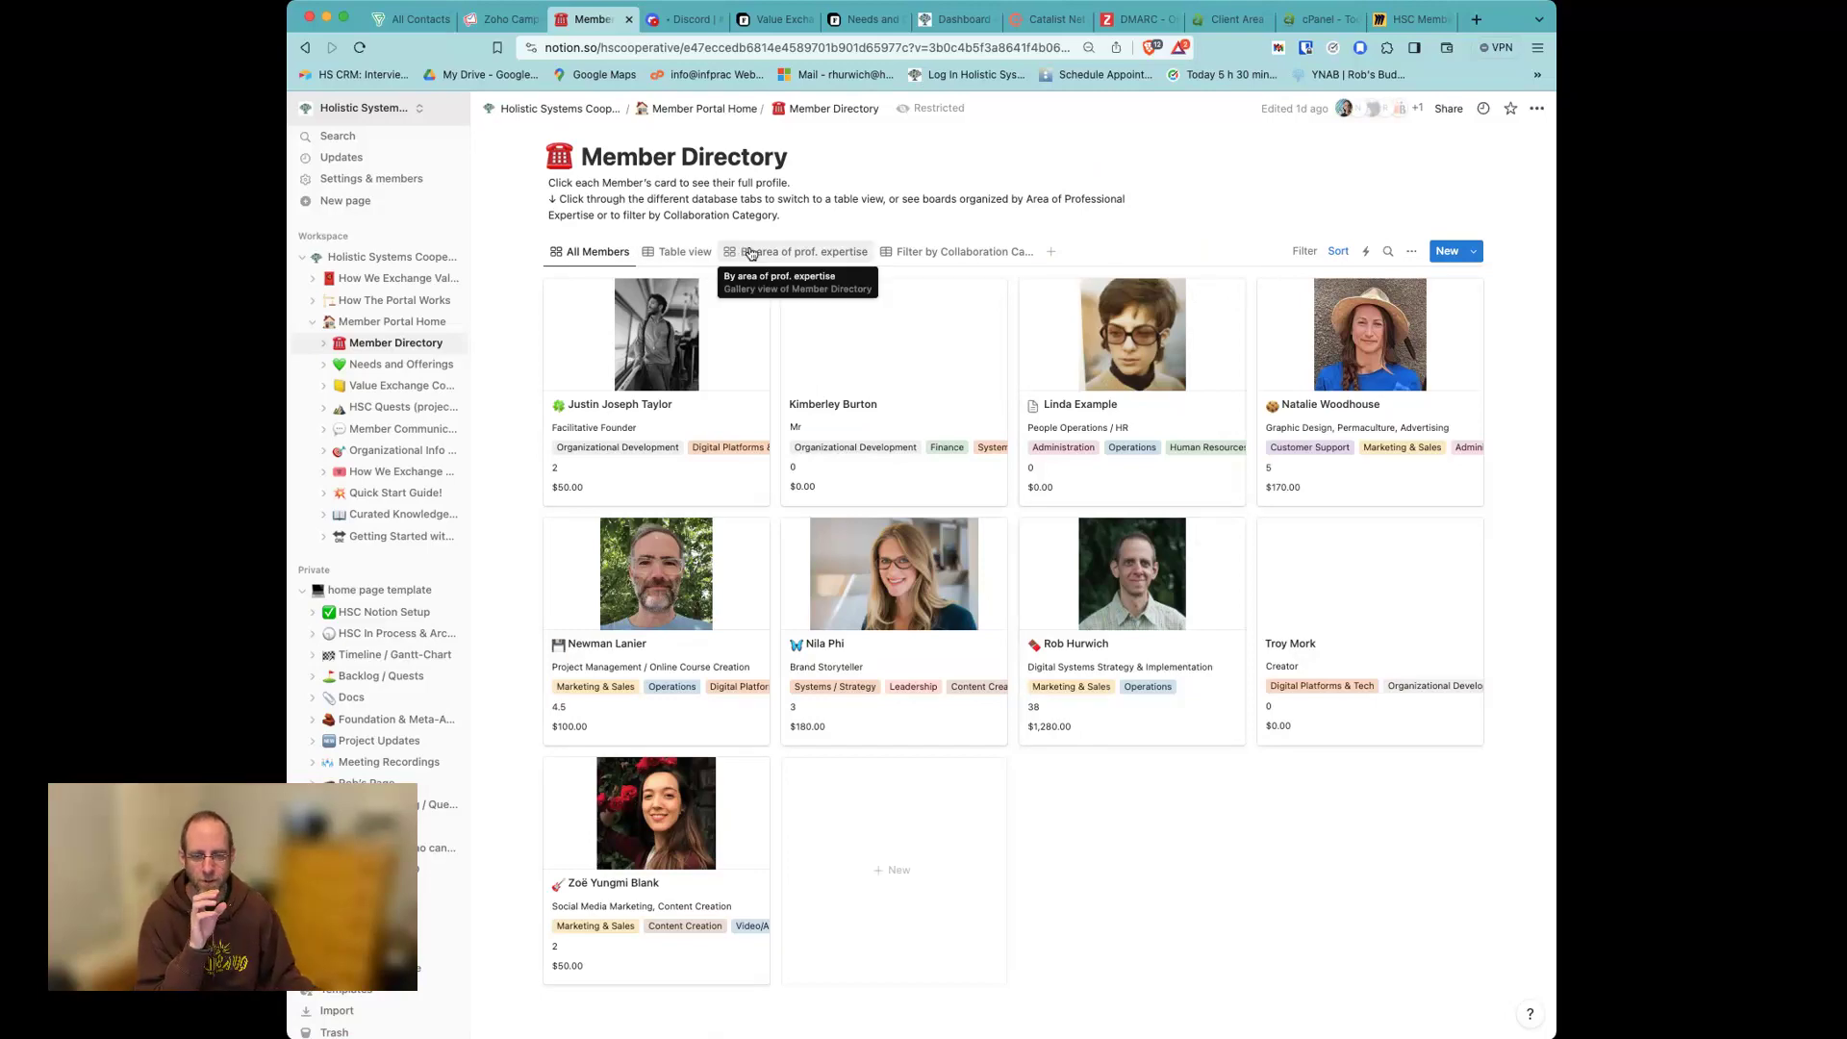
Step: Look through the Member Directory's table view, professional expertise view and collaboration category filter view
{"action": "left_click", "coordinate": [678, 252]}
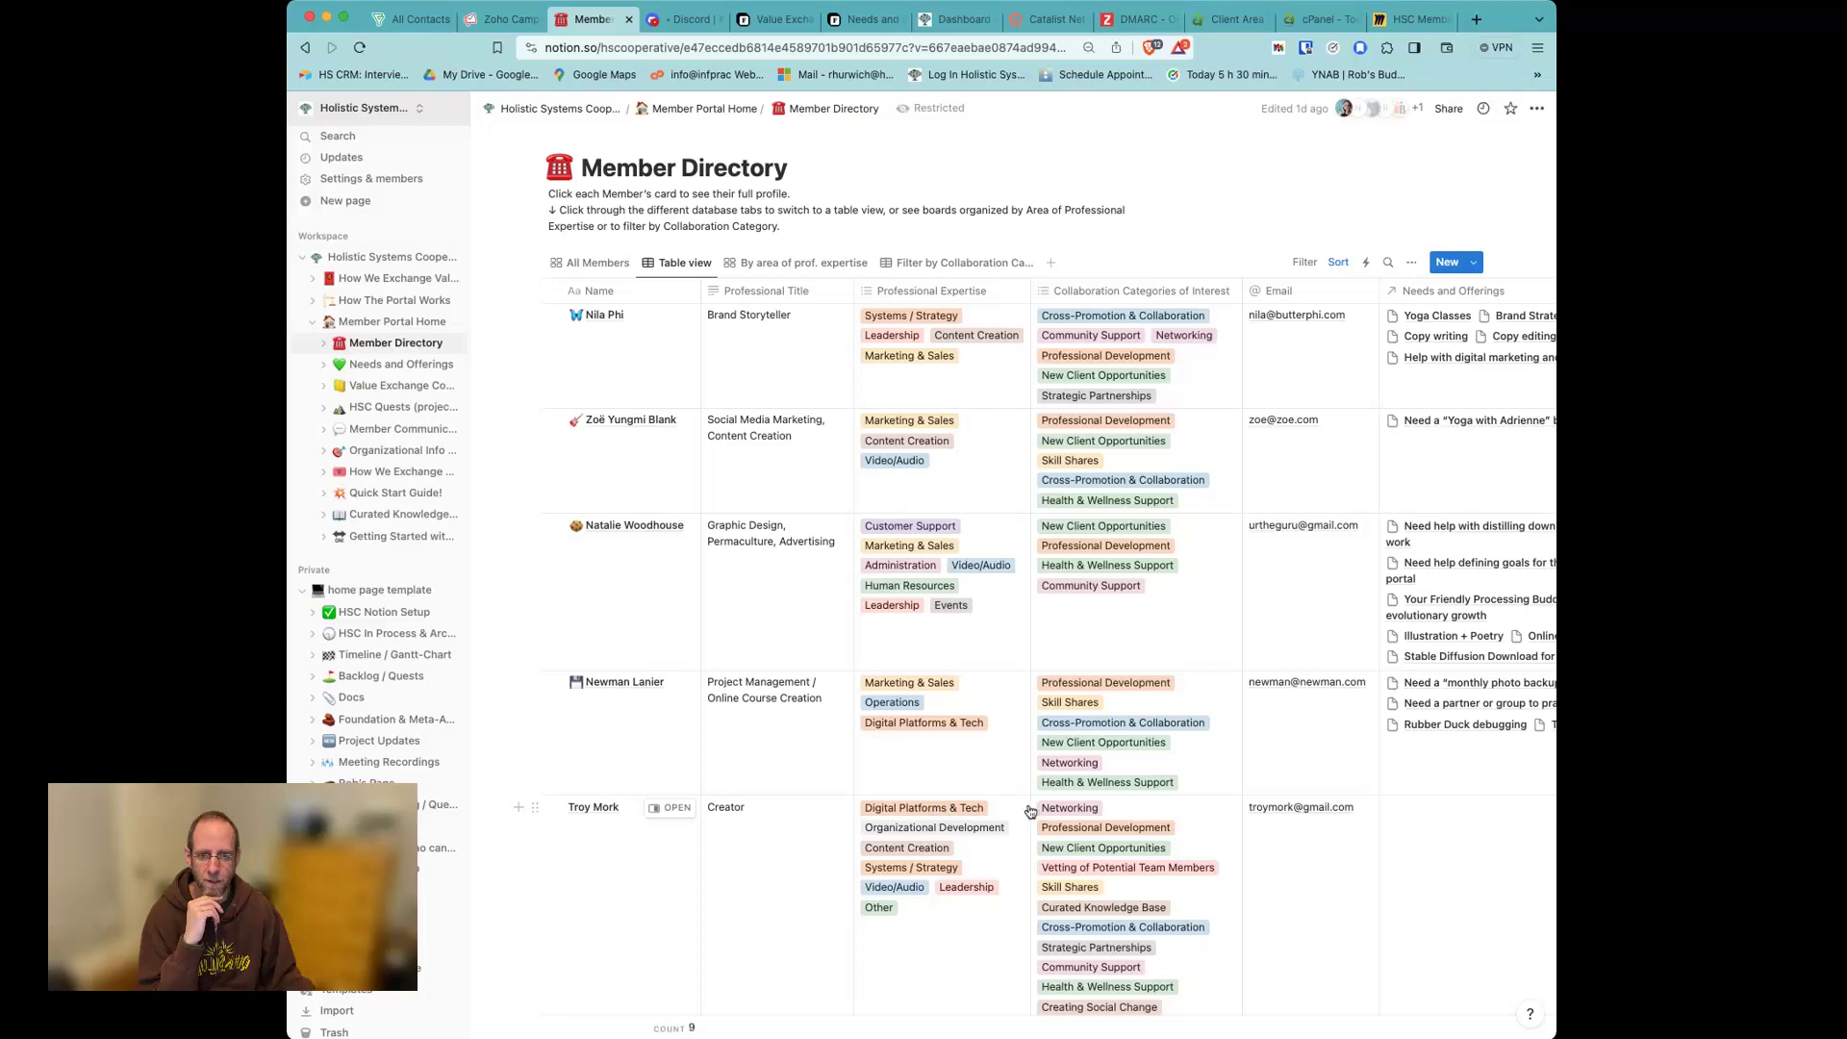
{"action": "left_click", "coordinate": [798, 266]}
{"action": "left_click", "coordinate": [941, 266]}
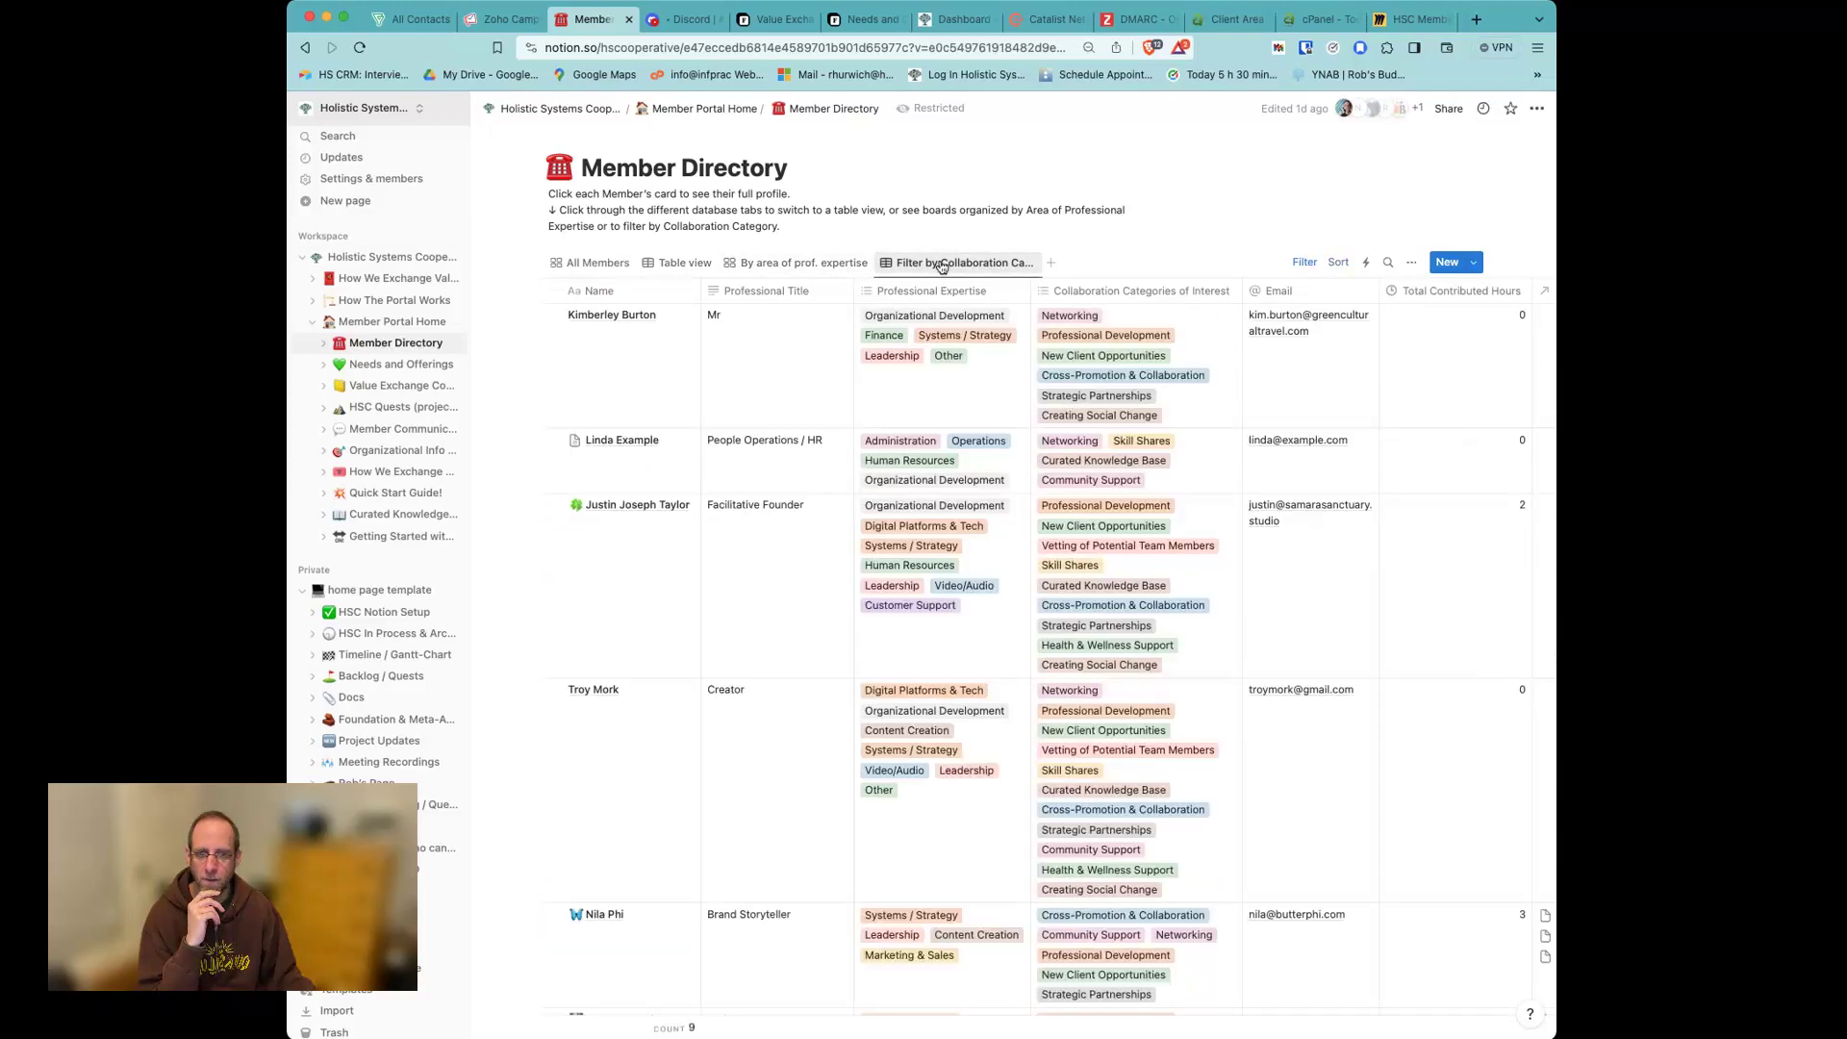
Step: Return to Member Portal Home and open the Needs and Offerings database
{"action": "left_click", "coordinate": [691, 113]}
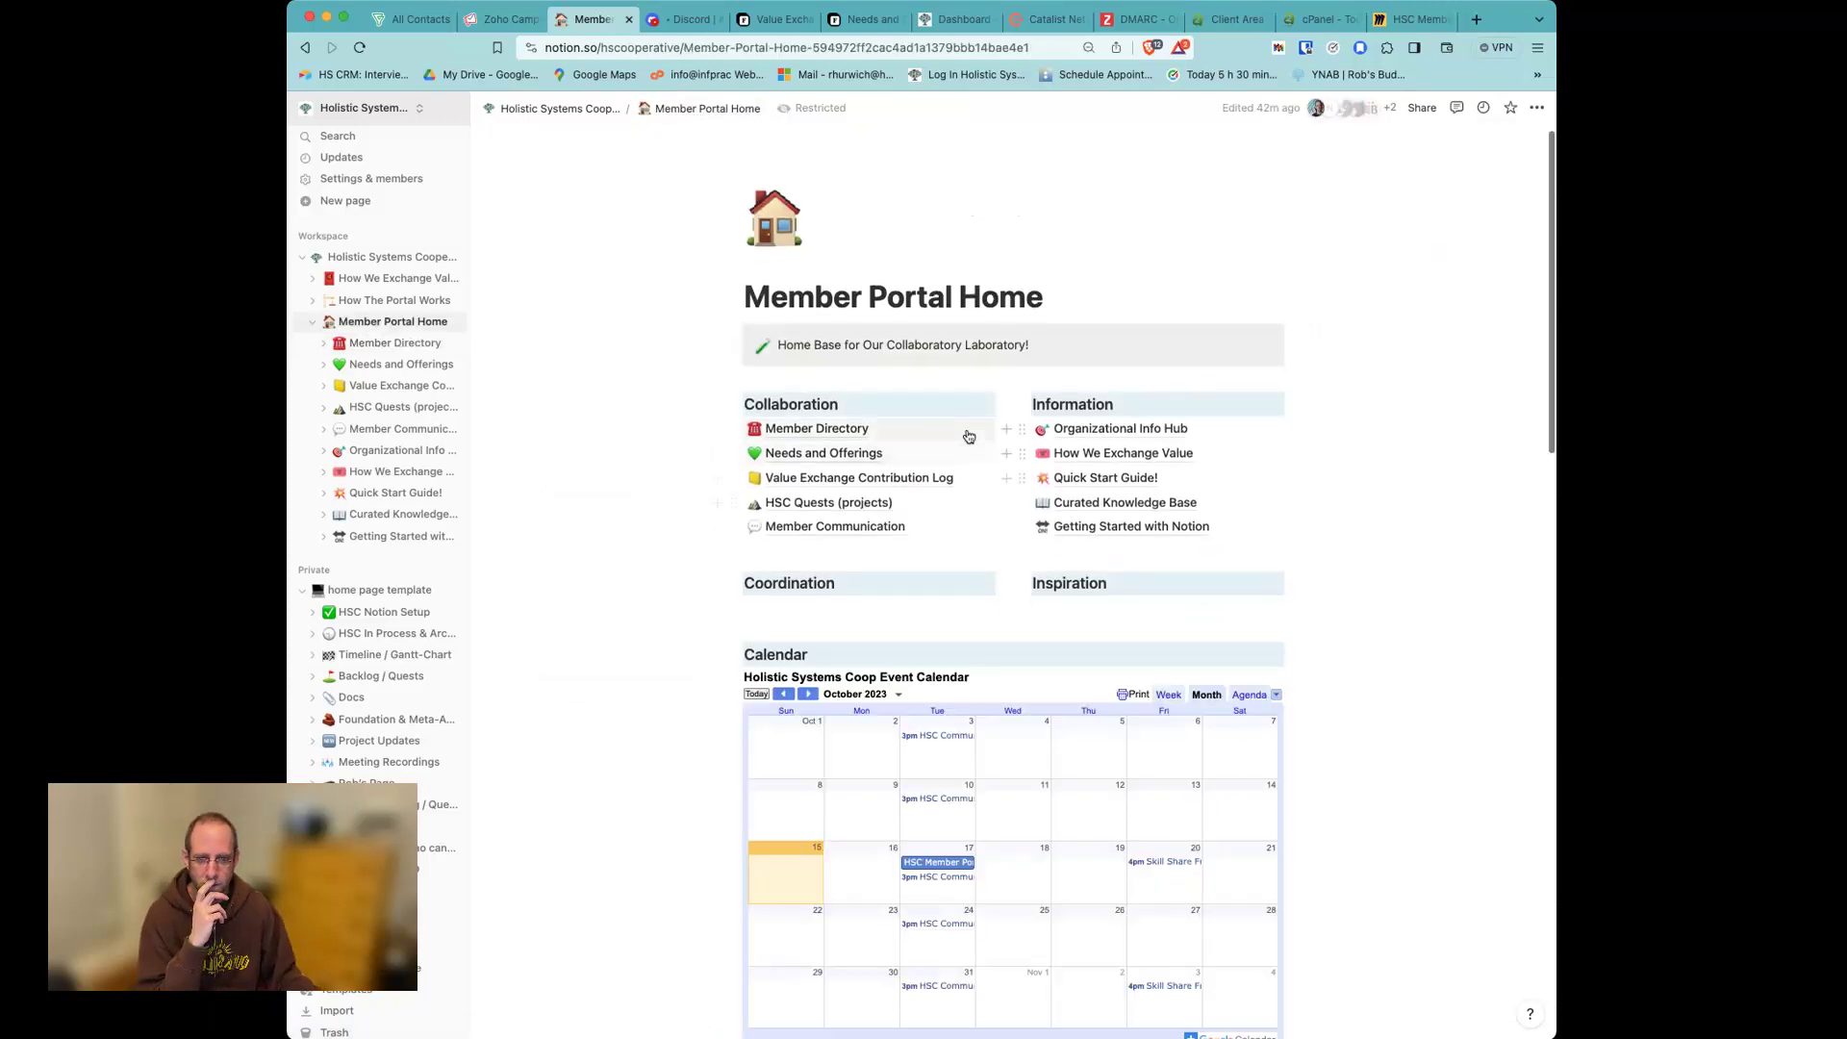
{"action": "mouse_move", "coordinate": [895, 472]}
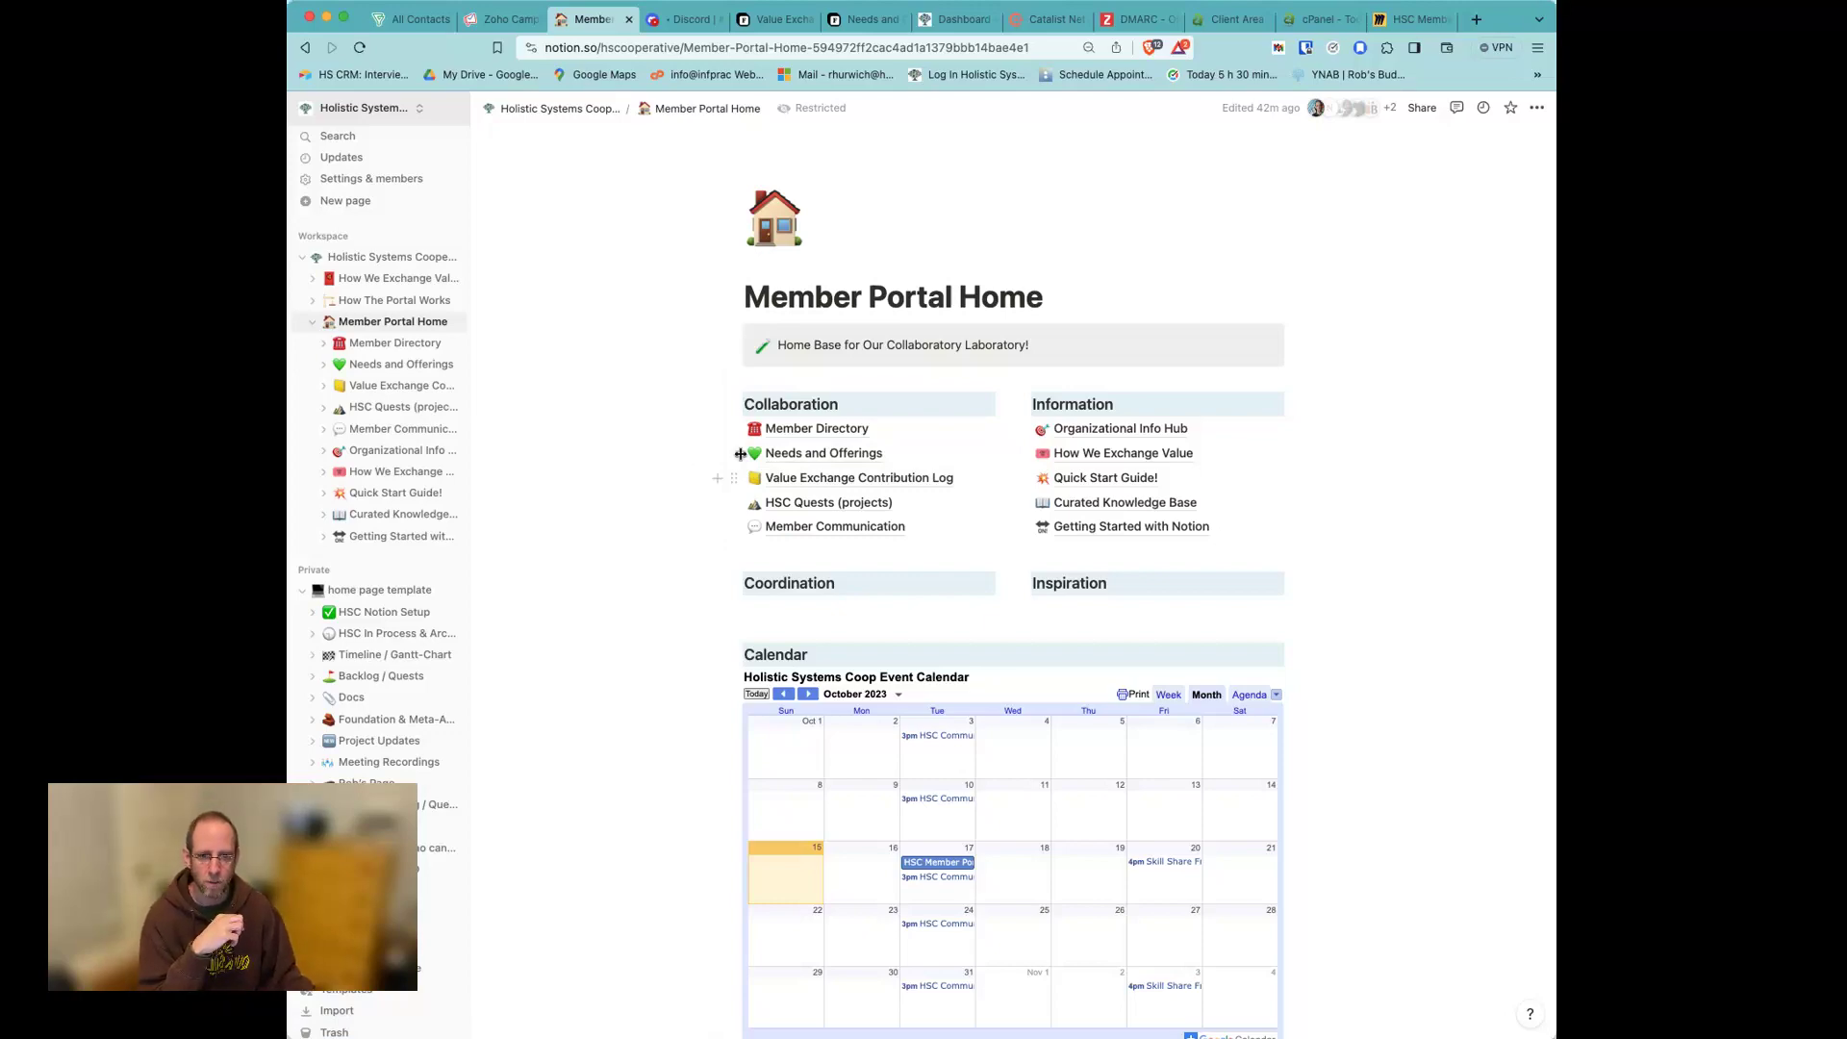
{"action": "left_click", "coordinate": [835, 456]}
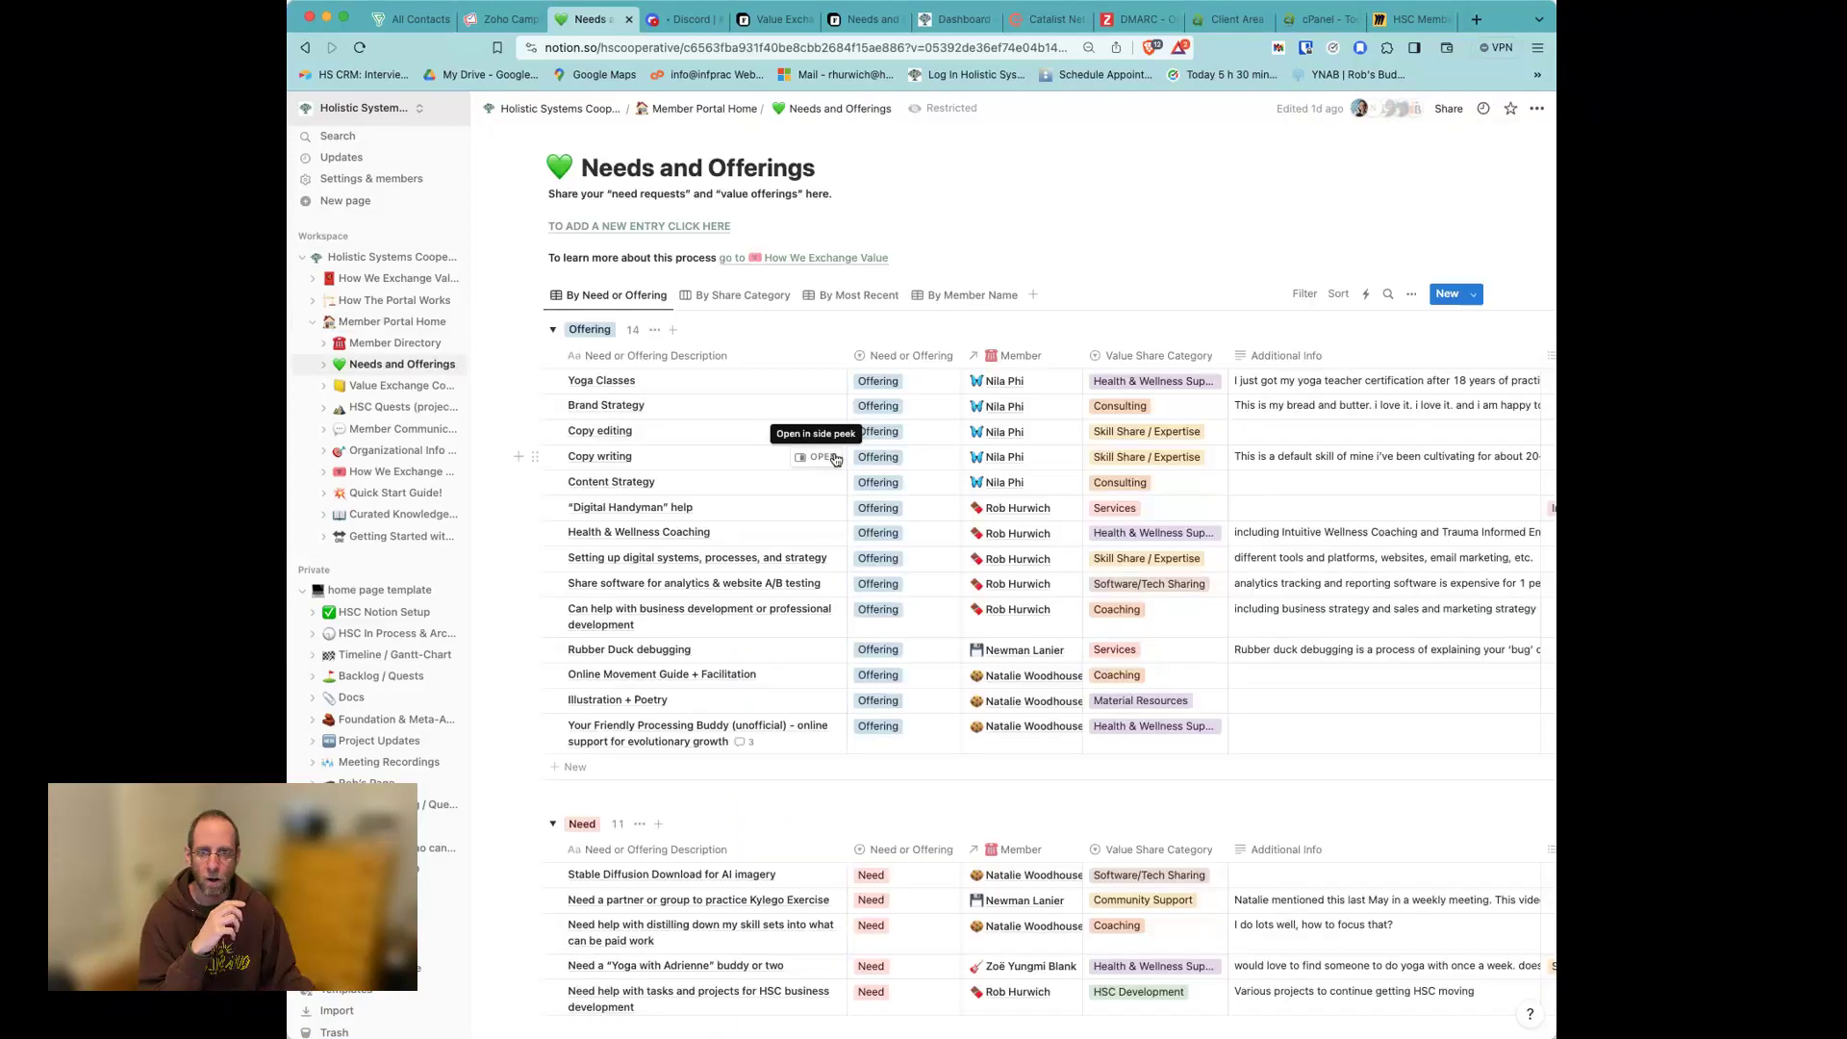
Step: Examine the entries in the Offering and Need groups of the Needs and Offerings database
{"action": "scroll", "coordinate": [836, 460], "scroll_direction": "down", "scroll_amount": 1}
{"action": "scroll", "coordinate": [836, 460], "scroll_direction": "up", "scroll_amount": 1}
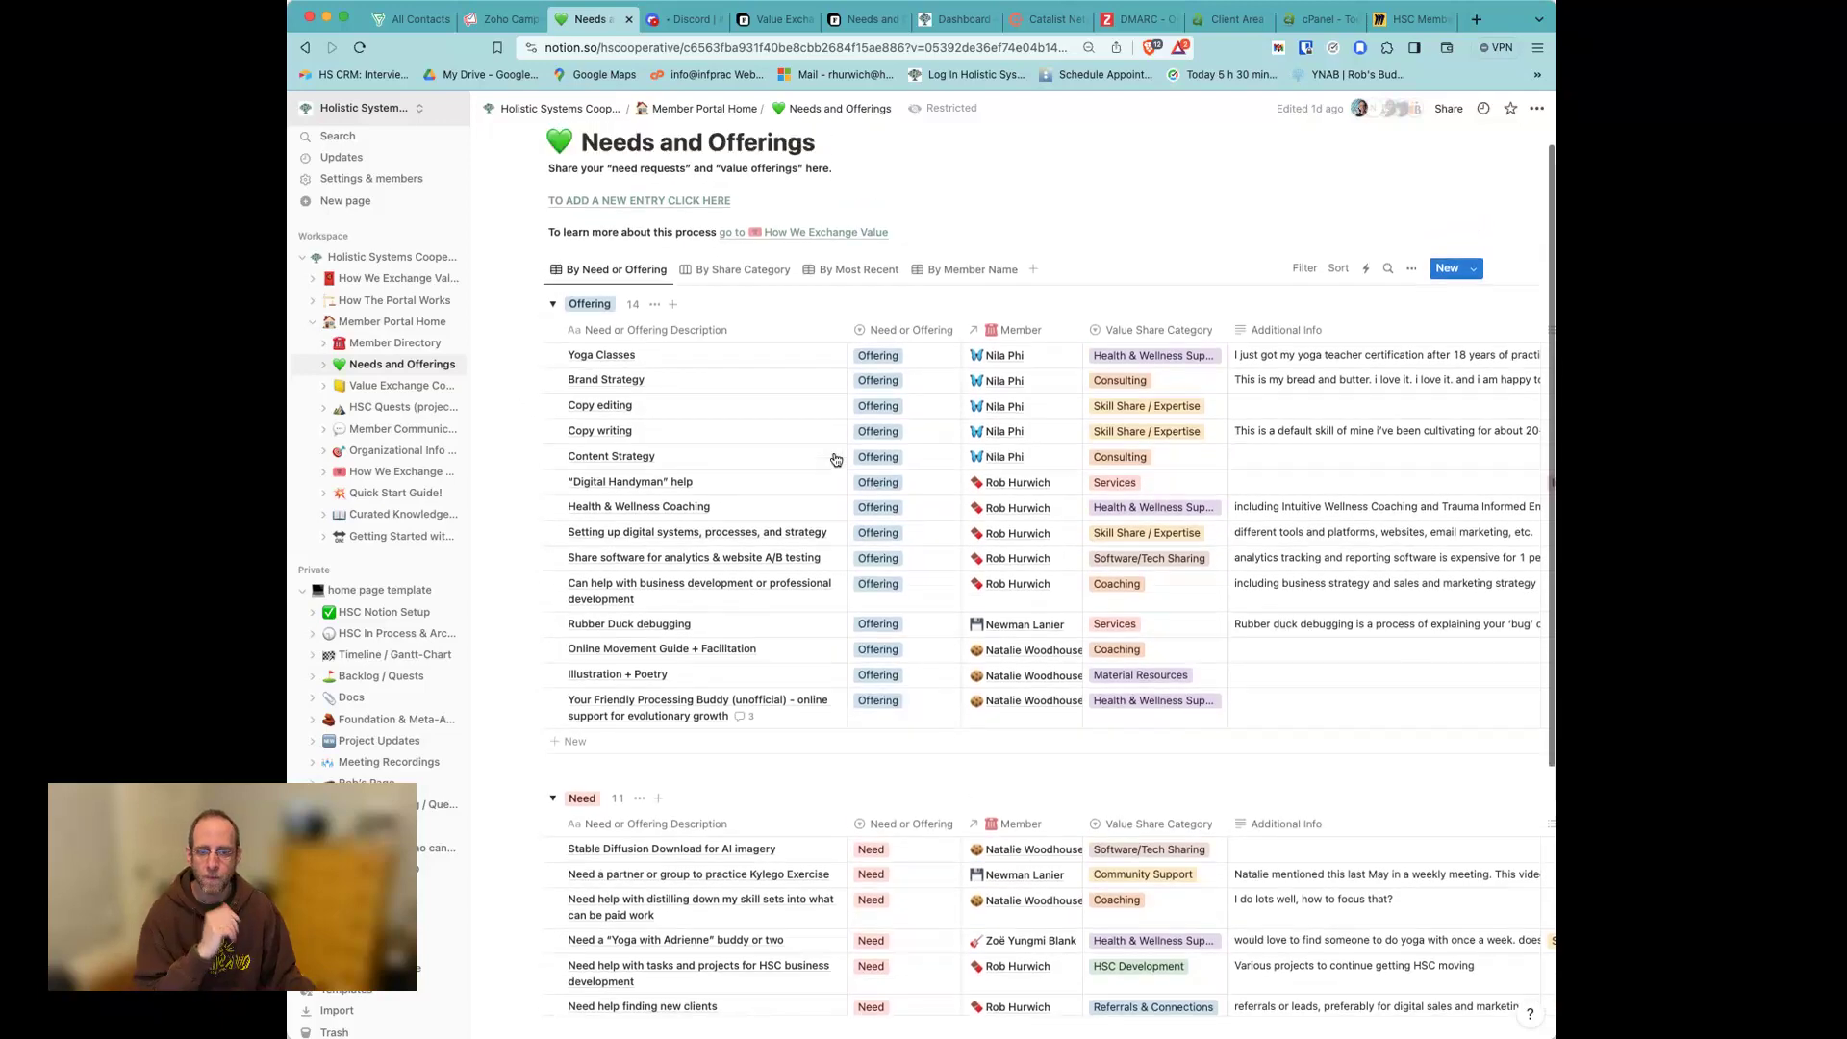
{"action": "scroll", "coordinate": [766, 486], "scroll_direction": "down", "scroll_amount": 3}
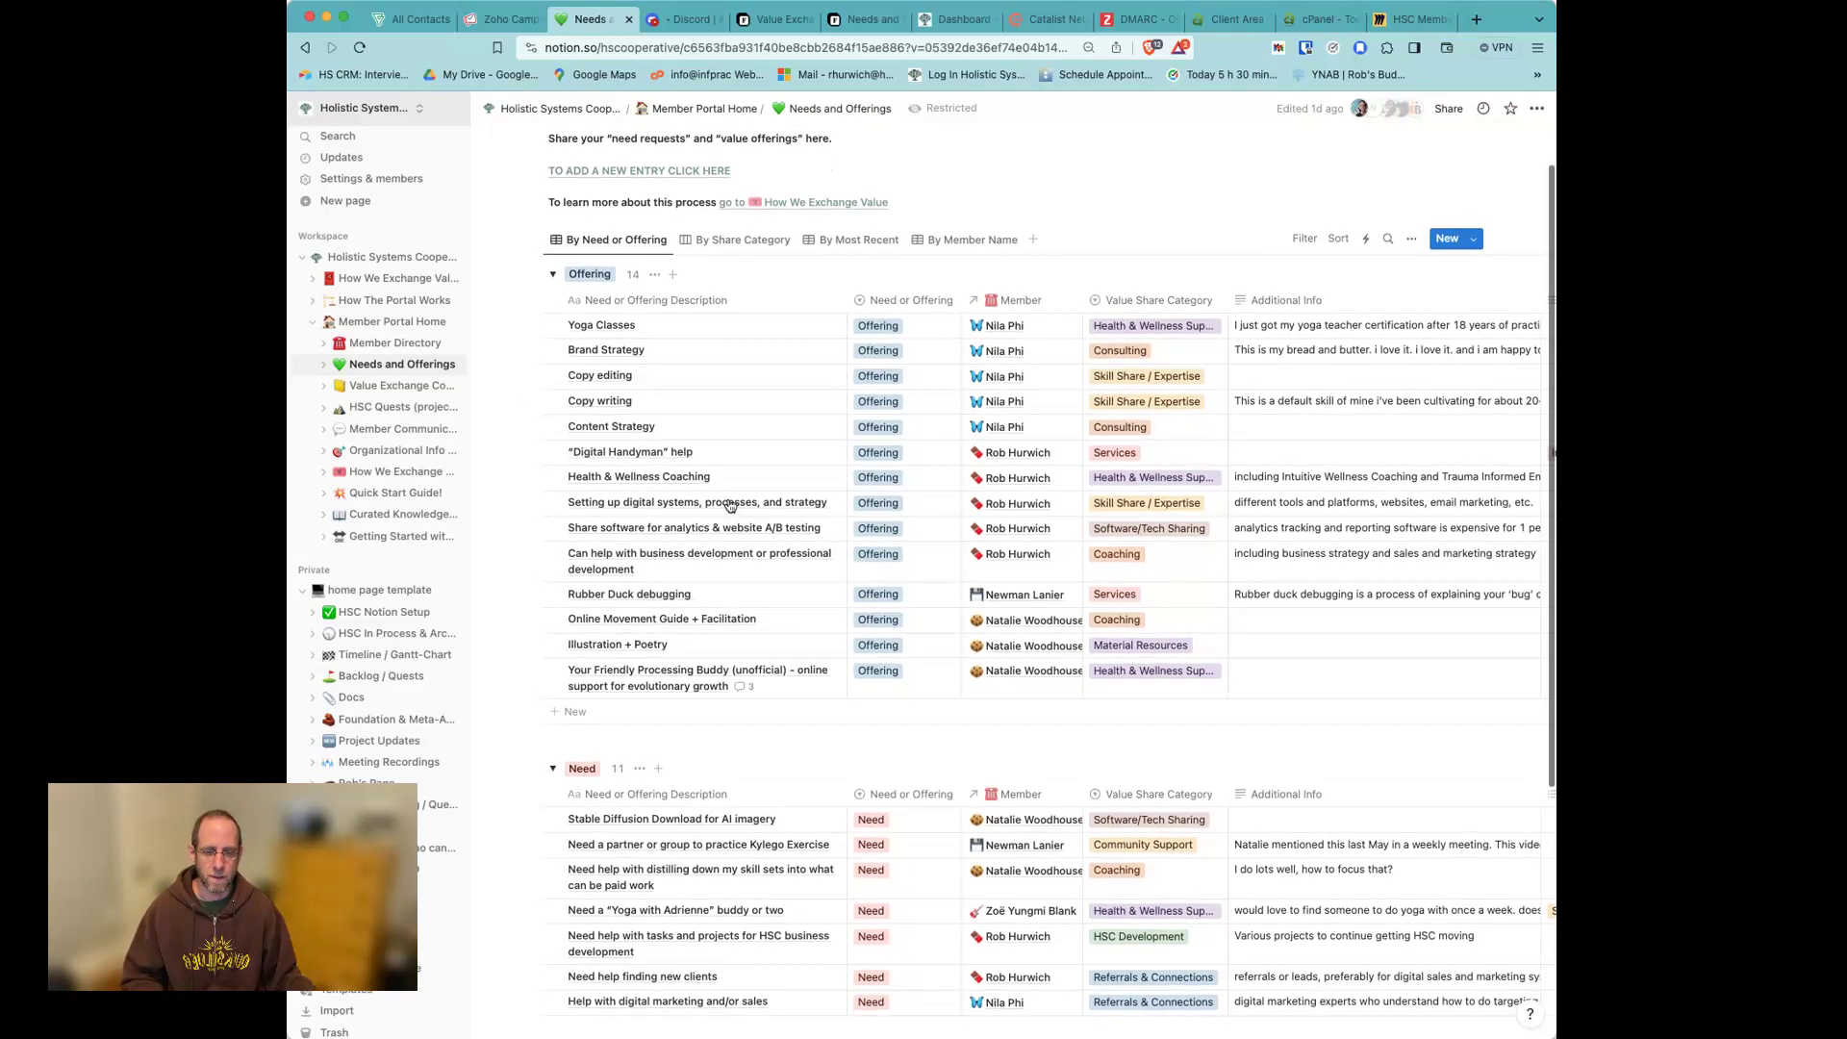
{"action": "scroll", "coordinate": [555, 176], "scroll_direction": "up", "scroll_amount": 3}
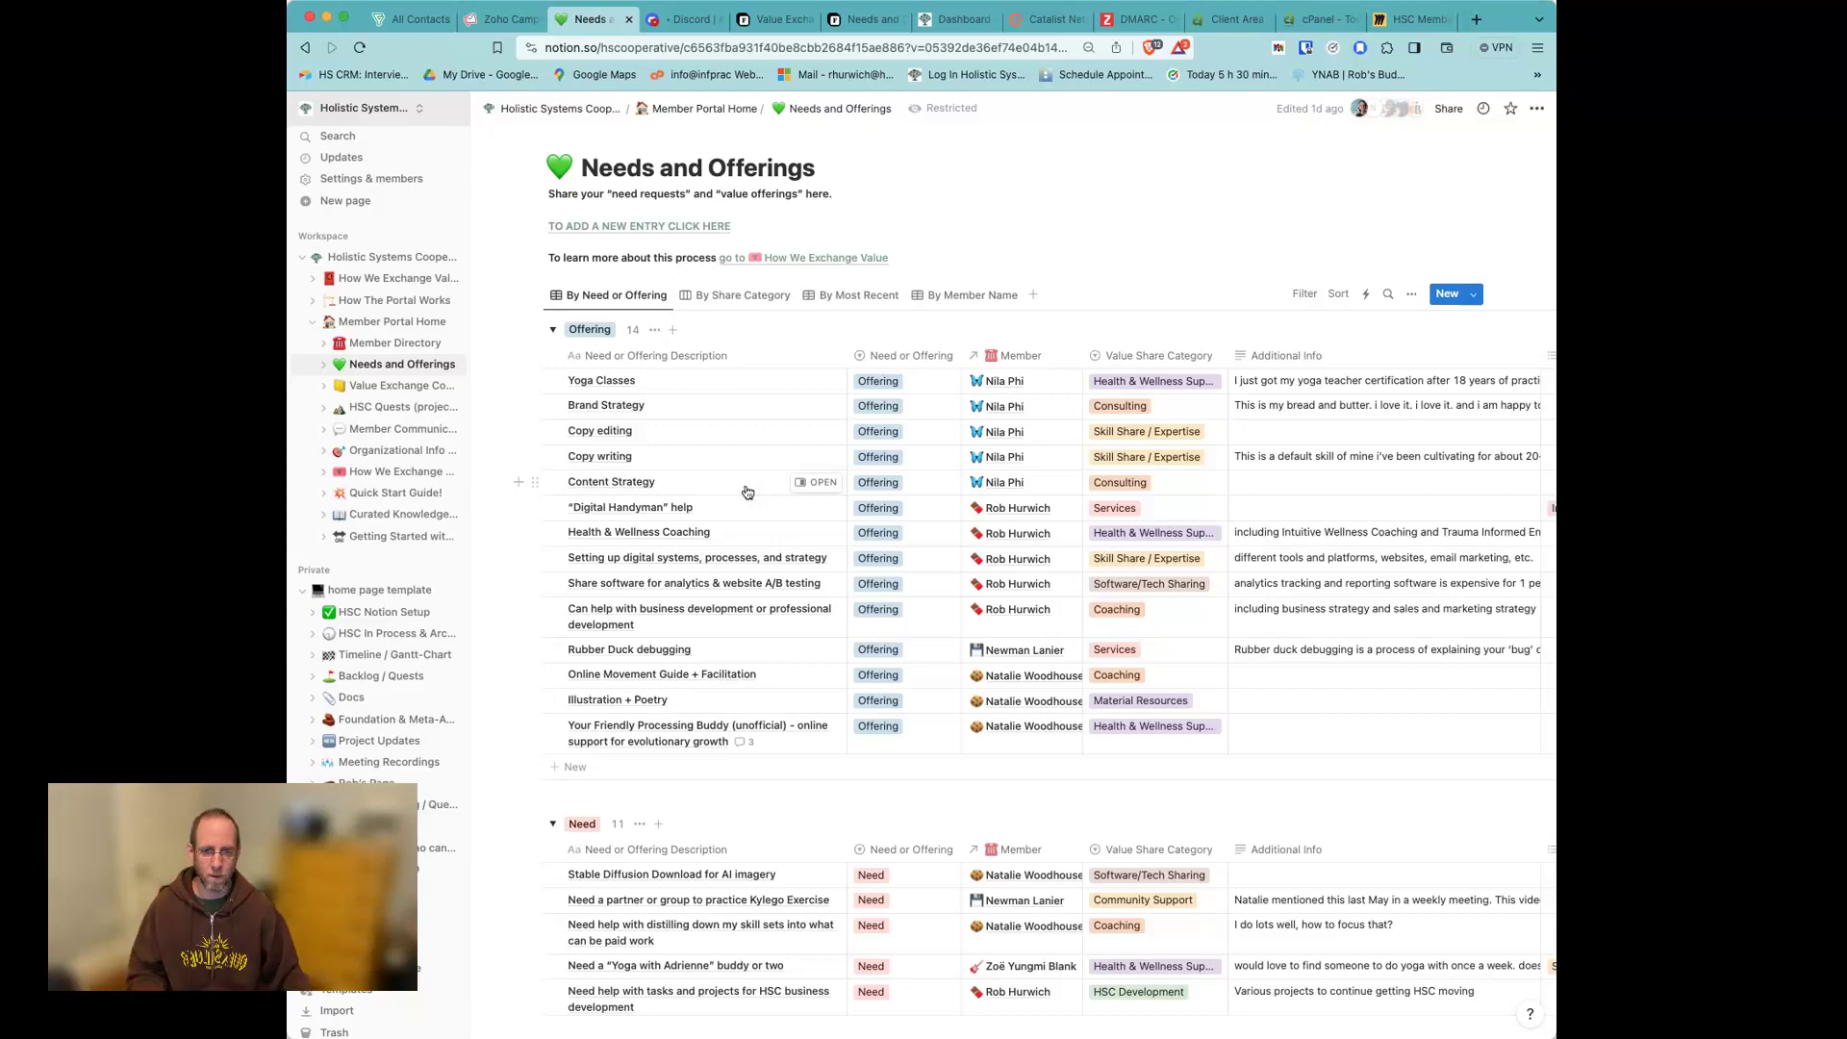
{"action": "scroll", "coordinate": [750, 492], "scroll_direction": "down", "scroll_amount": 3}
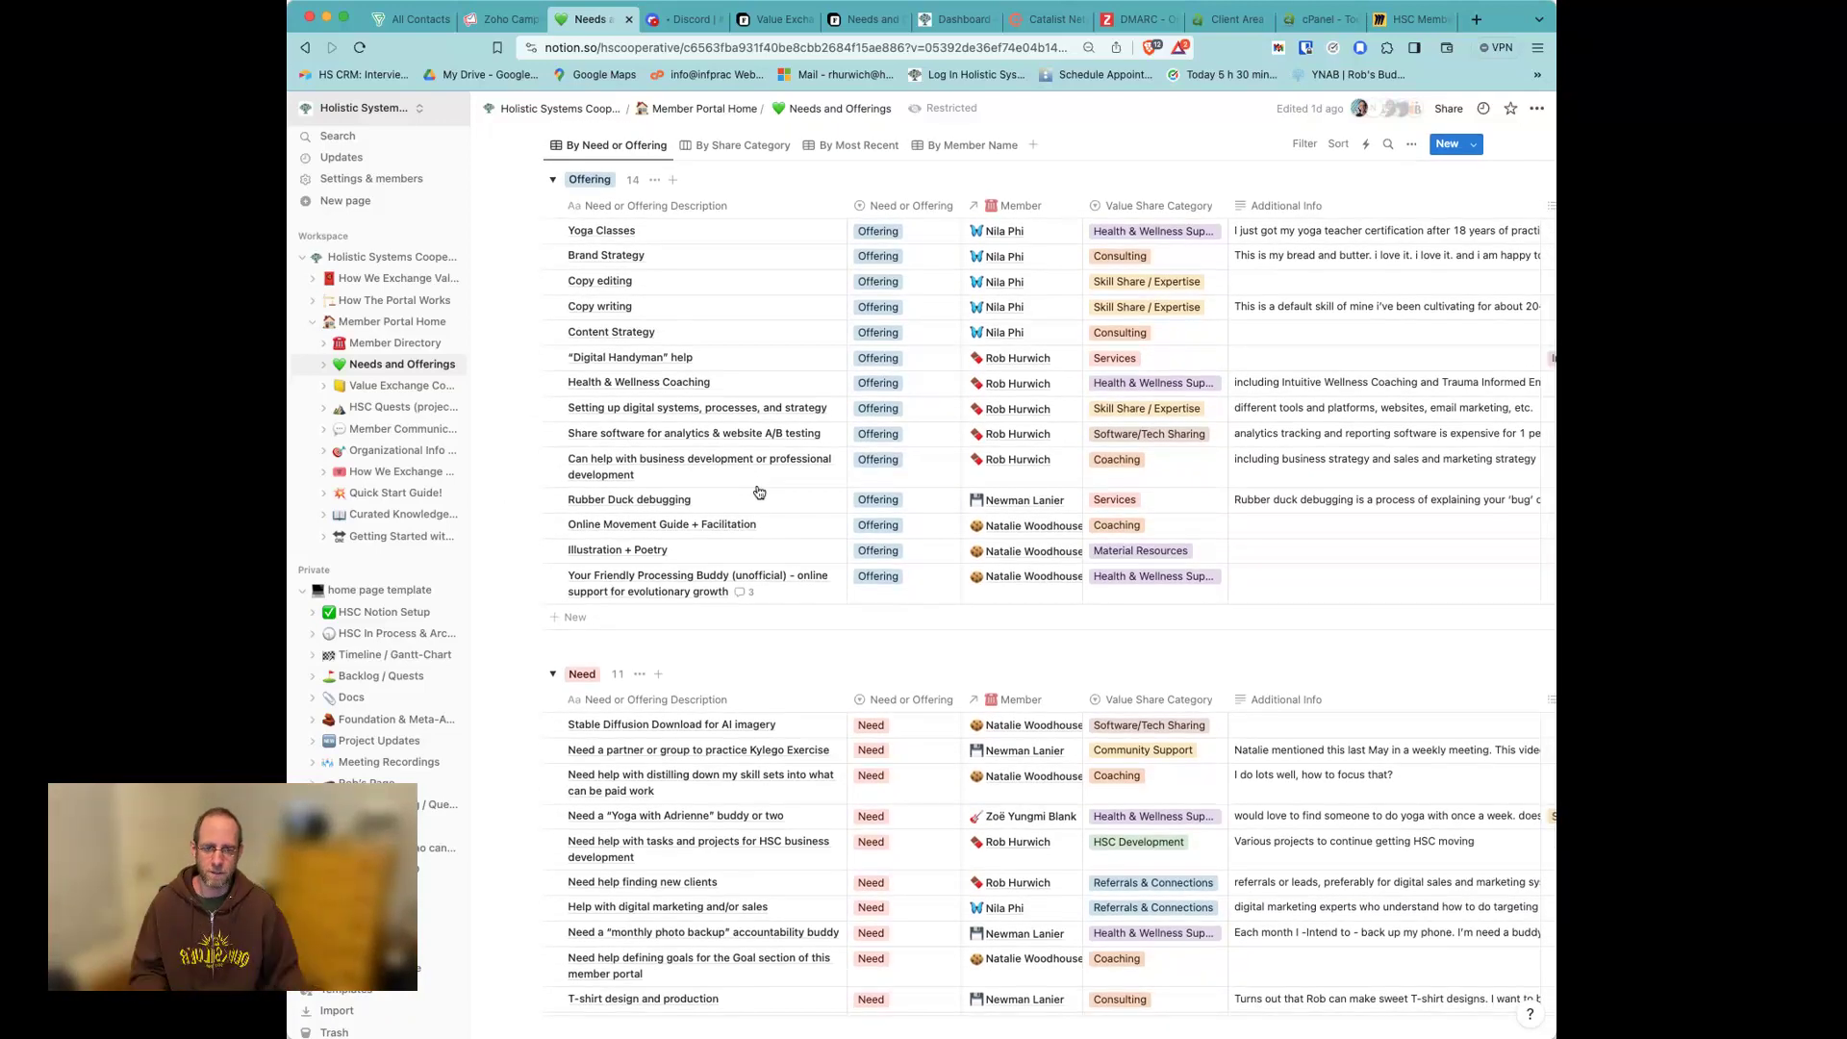
{"action": "scroll", "coordinate": [758, 492], "scroll_direction": "down", "scroll_amount": 4}
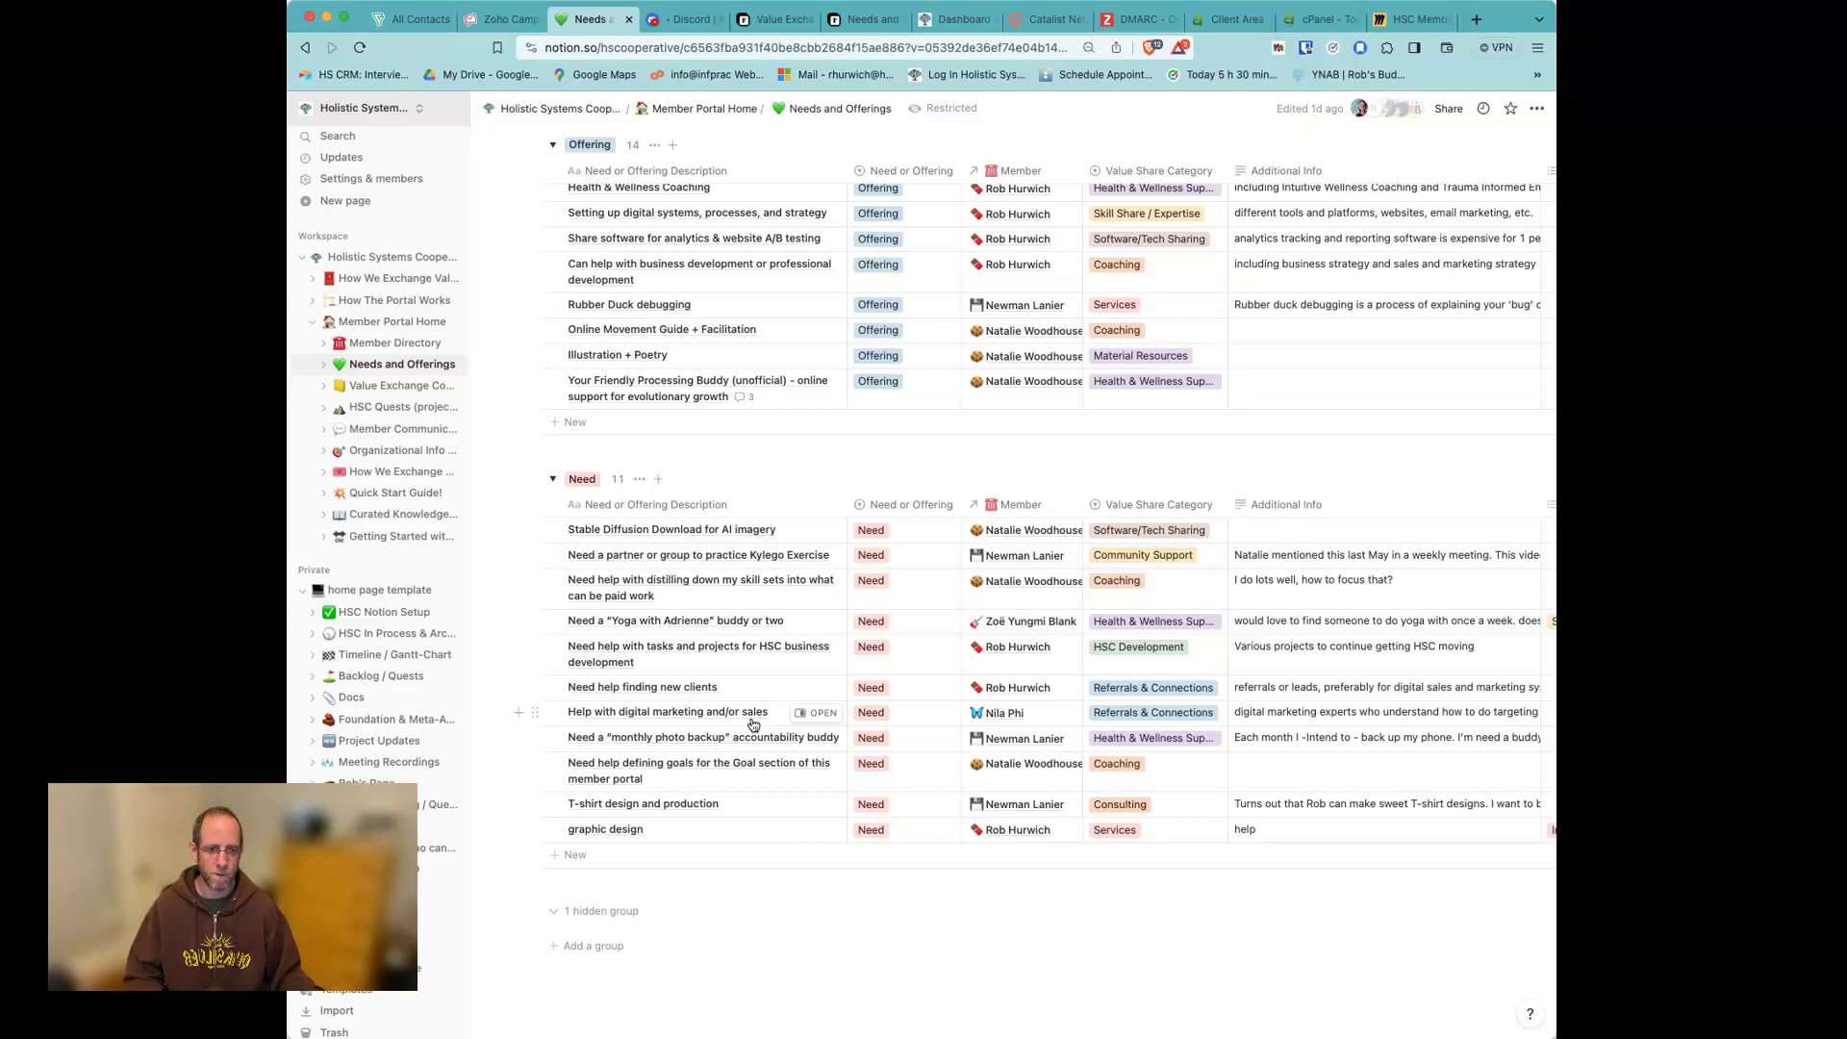
{"action": "scroll", "coordinate": [815, 631], "scroll_direction": "up", "scroll_amount": 5}
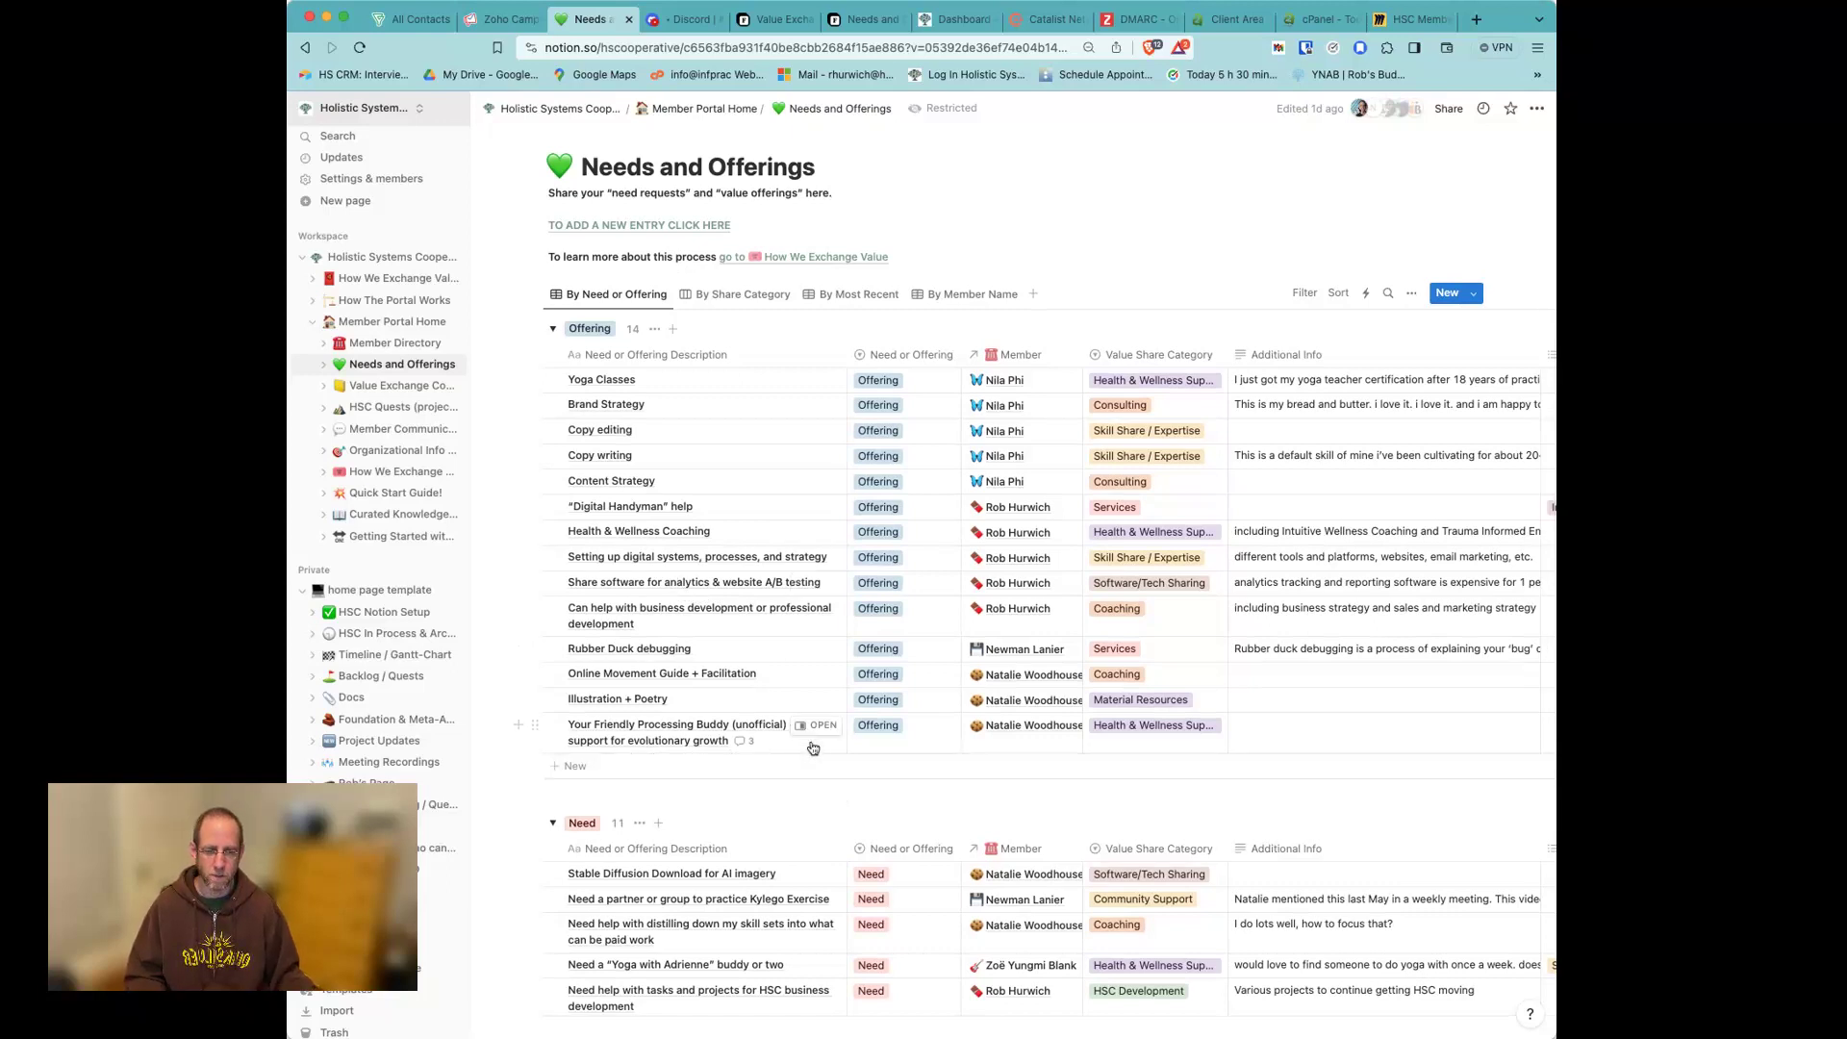
Step: Open the form for adding a new Needs and Offerings entry and select the member's own name
{"action": "left_click", "coordinate": [646, 227]}
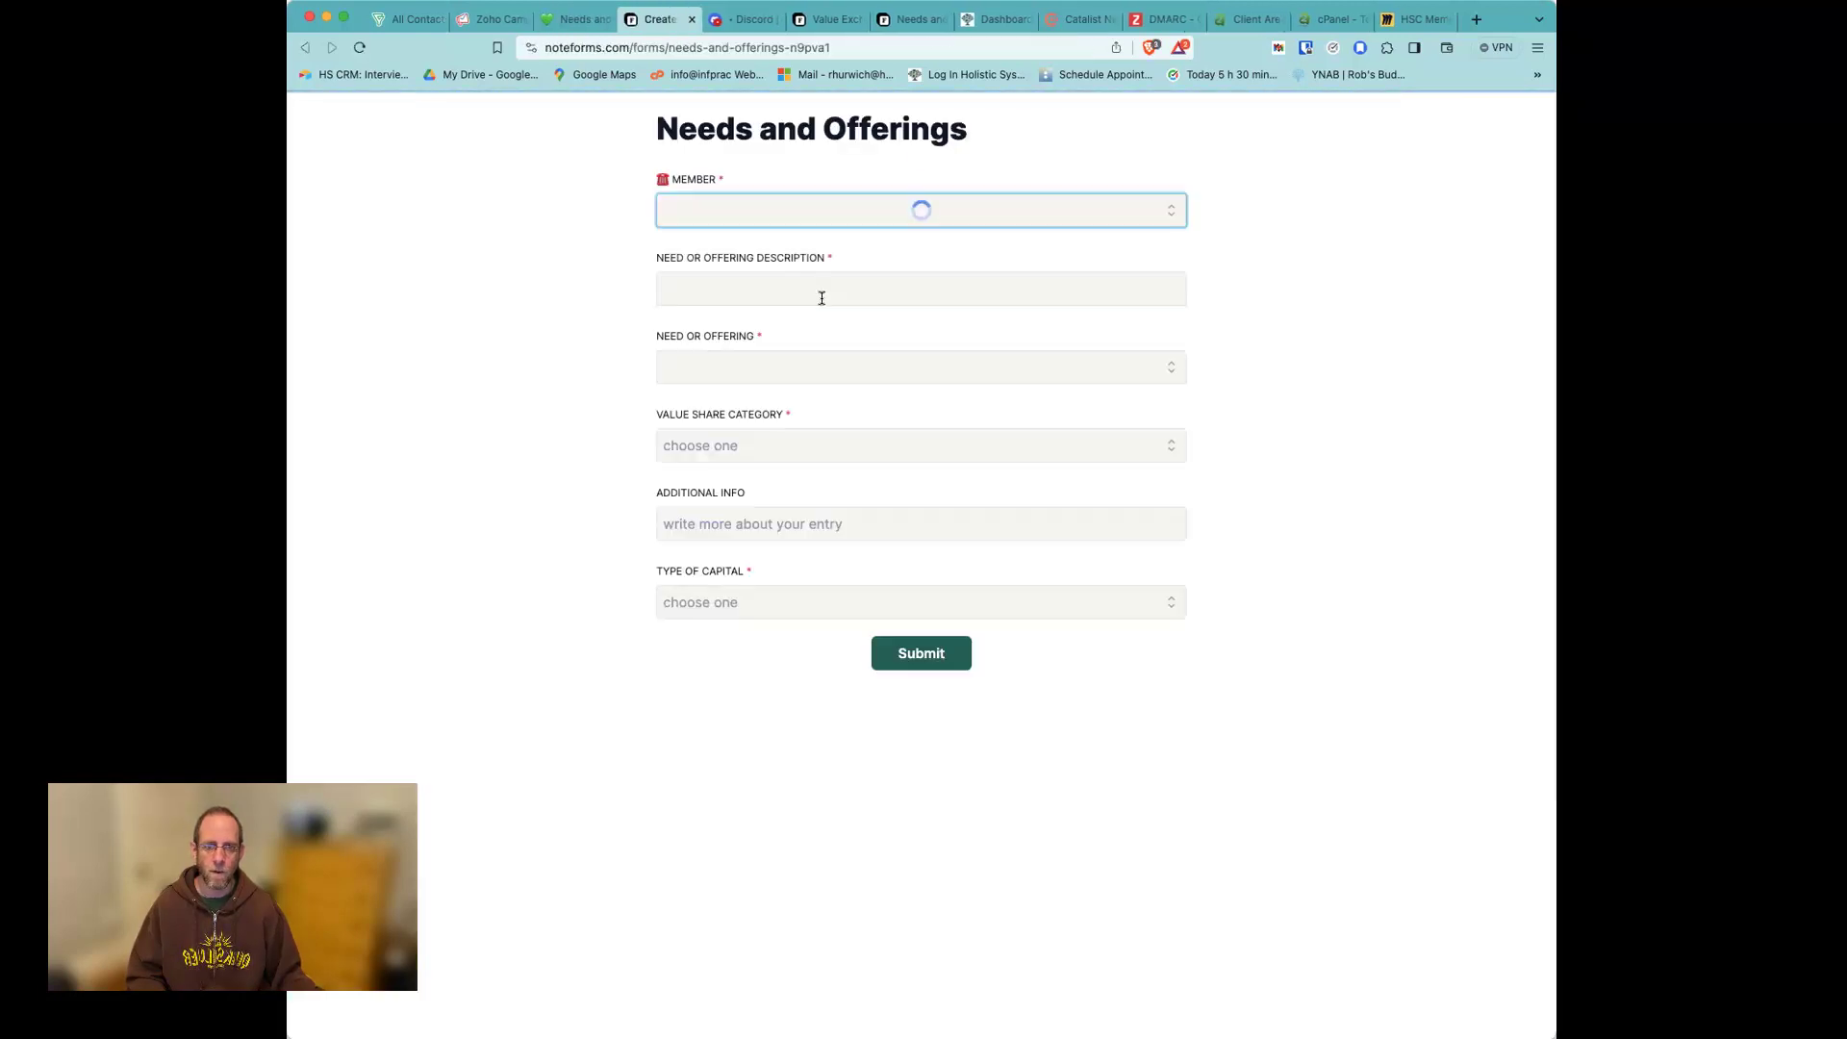
{"action": "left_click", "coordinate": [867, 210]}
{"action": "scroll", "coordinate": [825, 329], "scroll_direction": "down", "scroll_amount": 3}
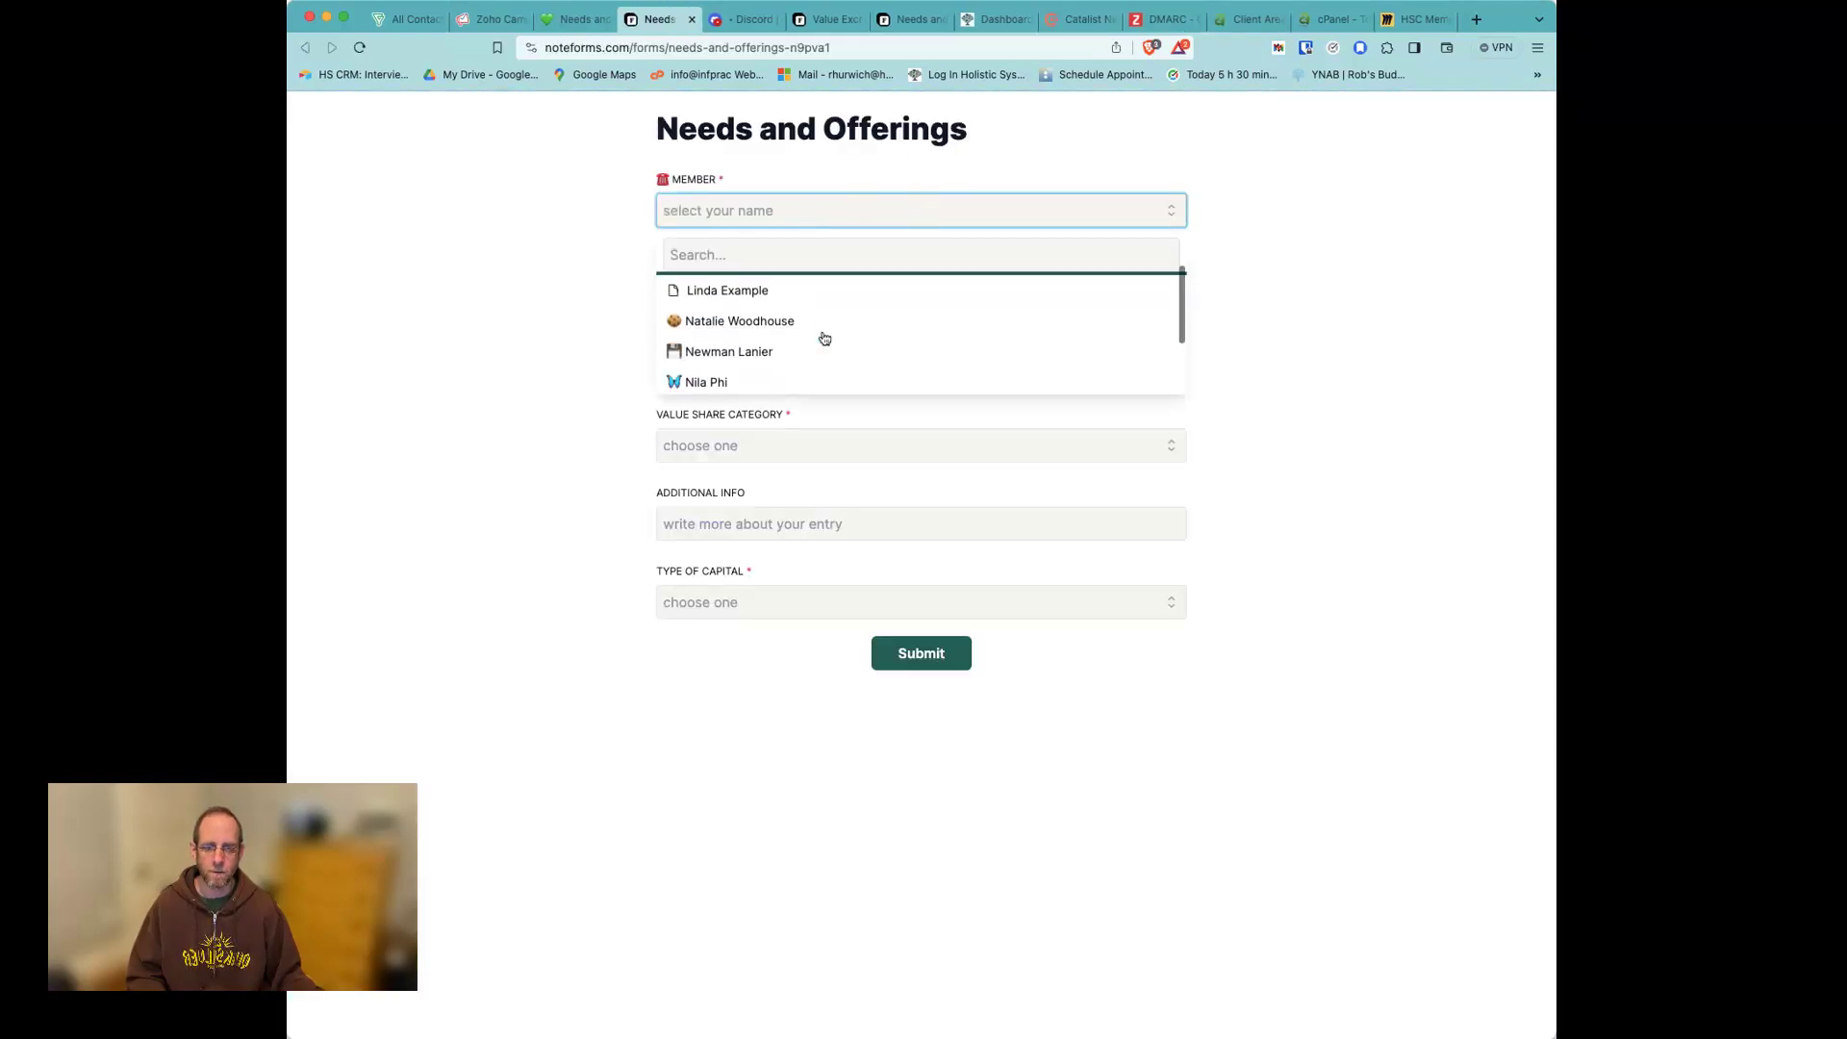
{"action": "left_click", "coordinate": [778, 355]}
Step: Fill in the entry description as "need help with coding" and classify it as a Need
{"action": "left_click", "coordinate": [749, 289]}
{"action": "left_click", "coordinate": [800, 291]}
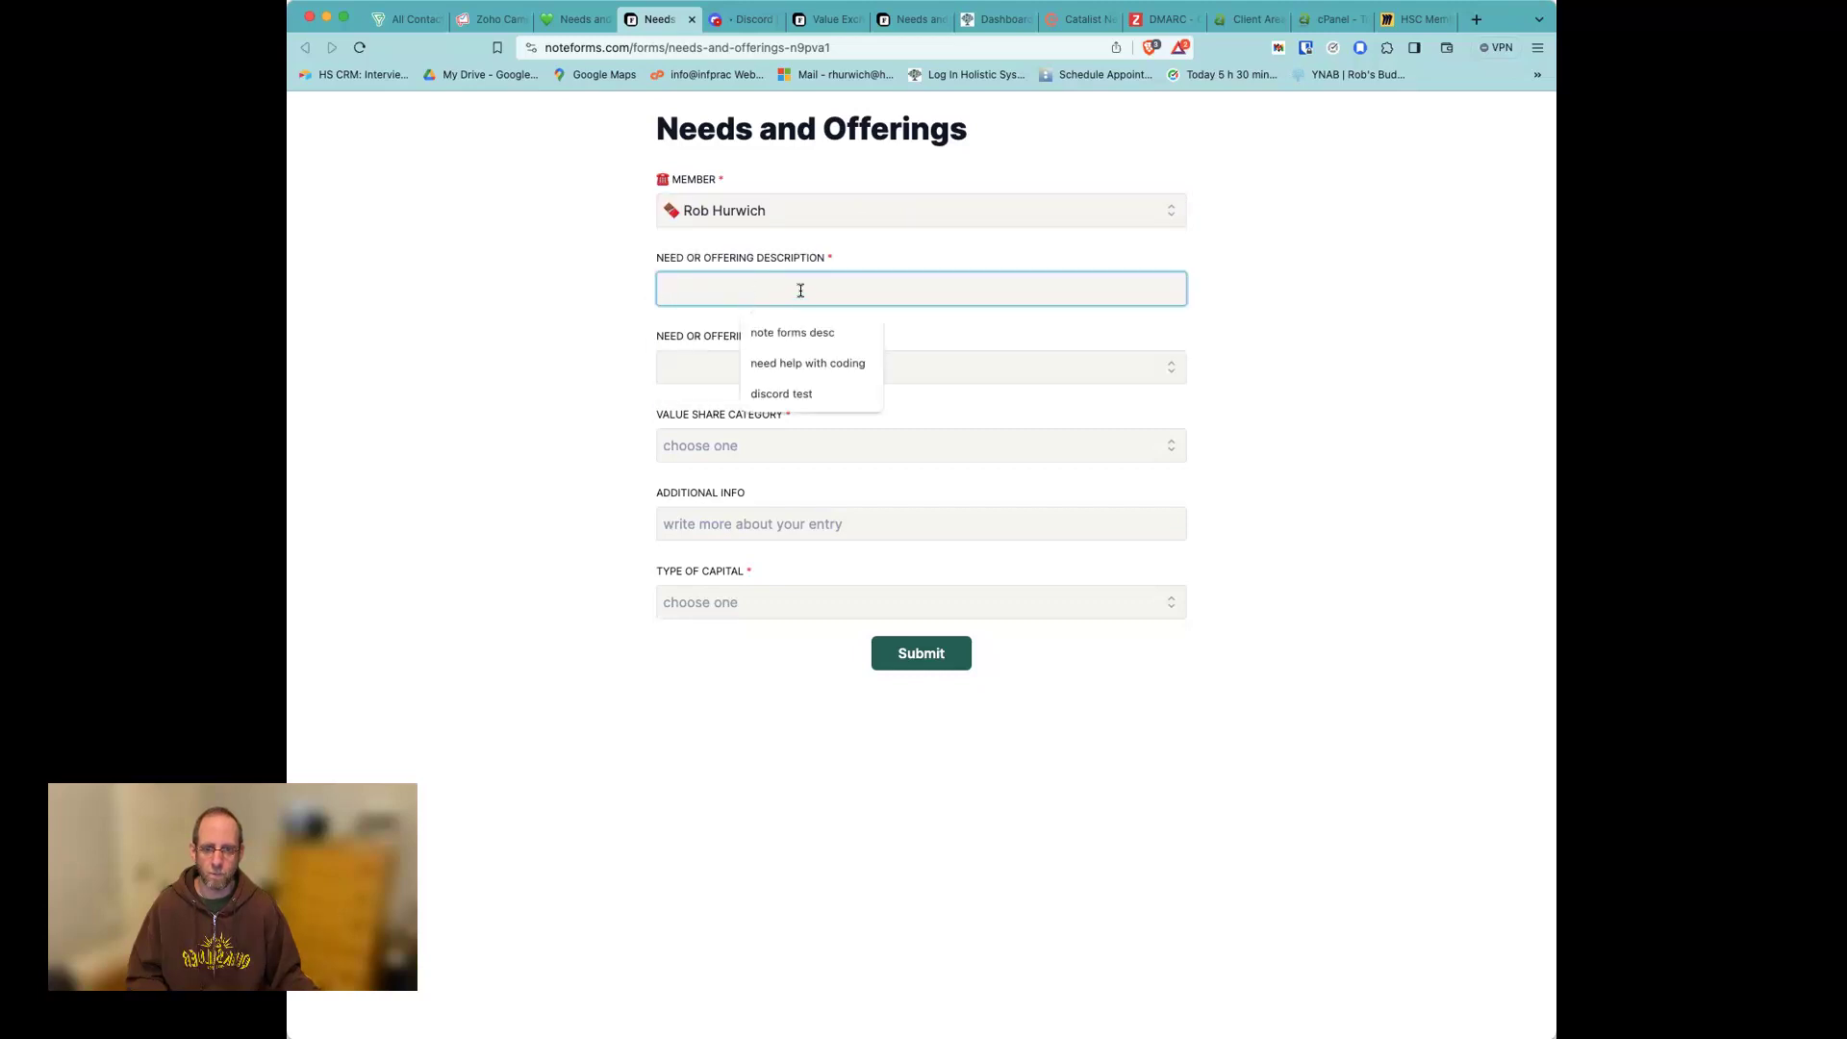
{"action": "left_click", "coordinate": [799, 366]}
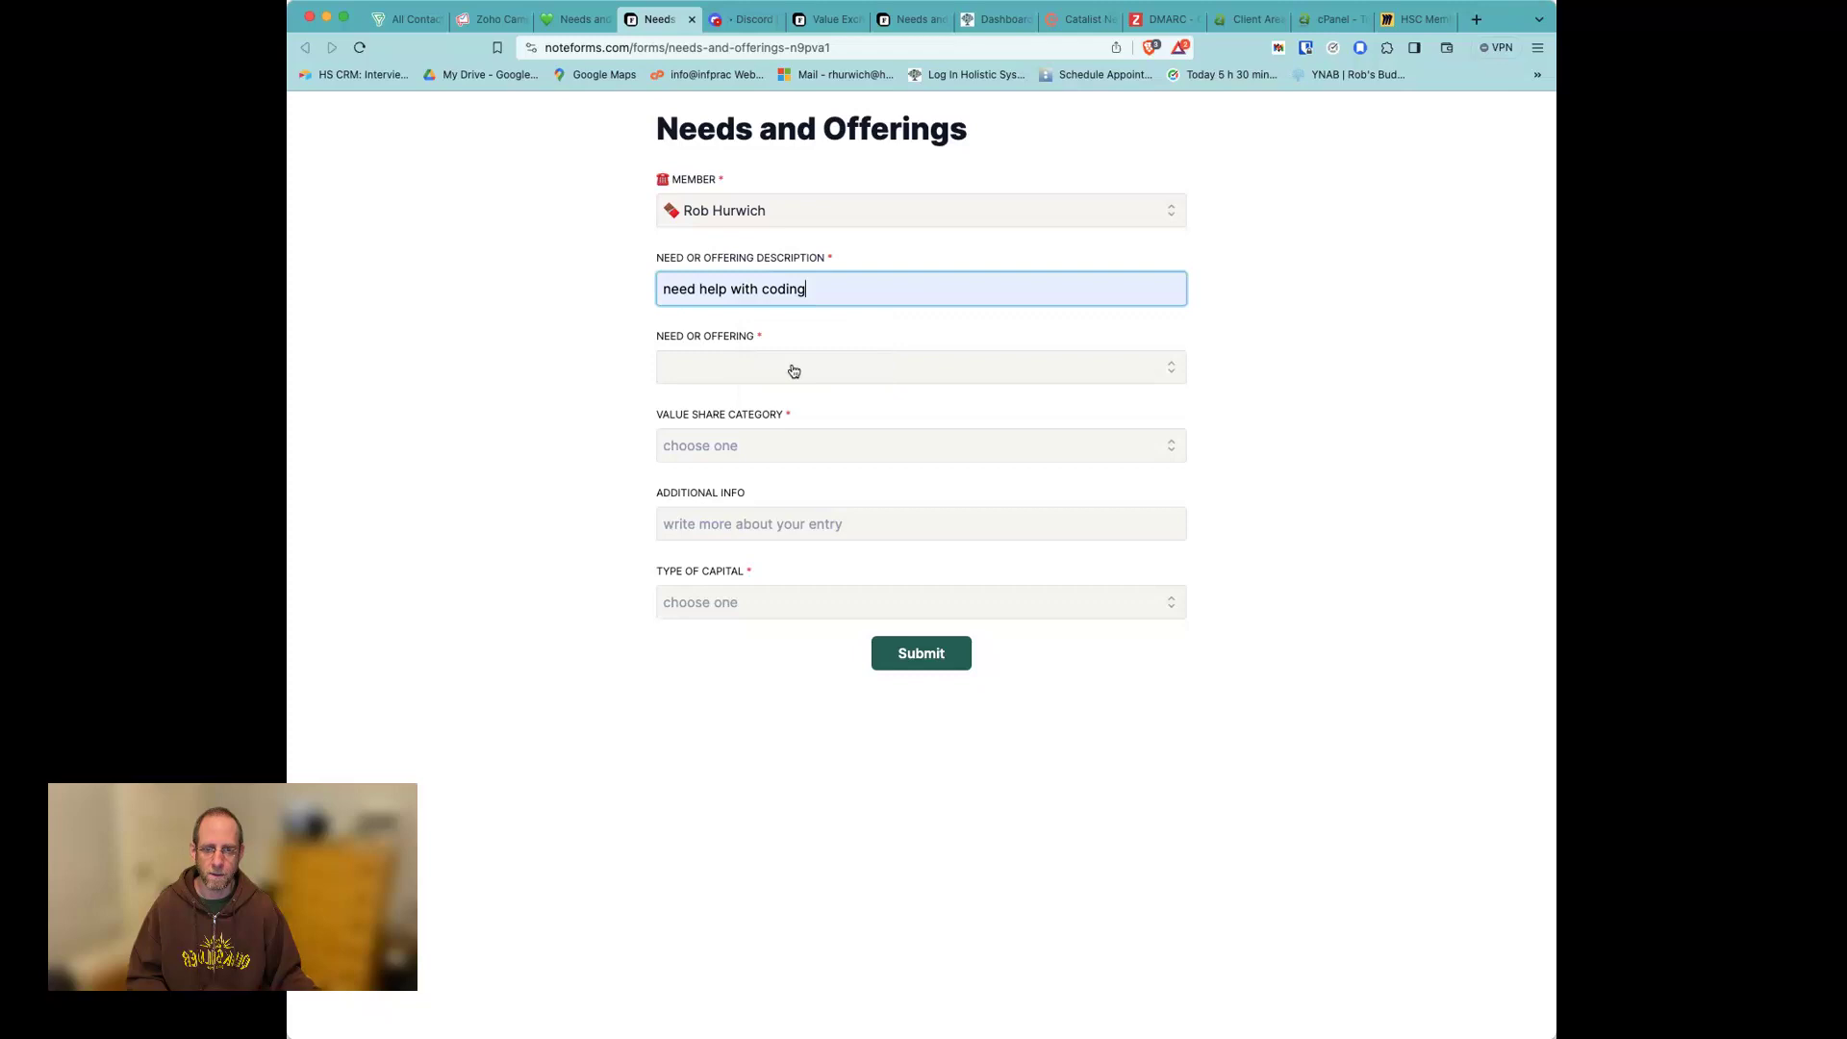
{"action": "left_click", "coordinate": [749, 374]}
{"action": "left_click", "coordinate": [748, 435]}
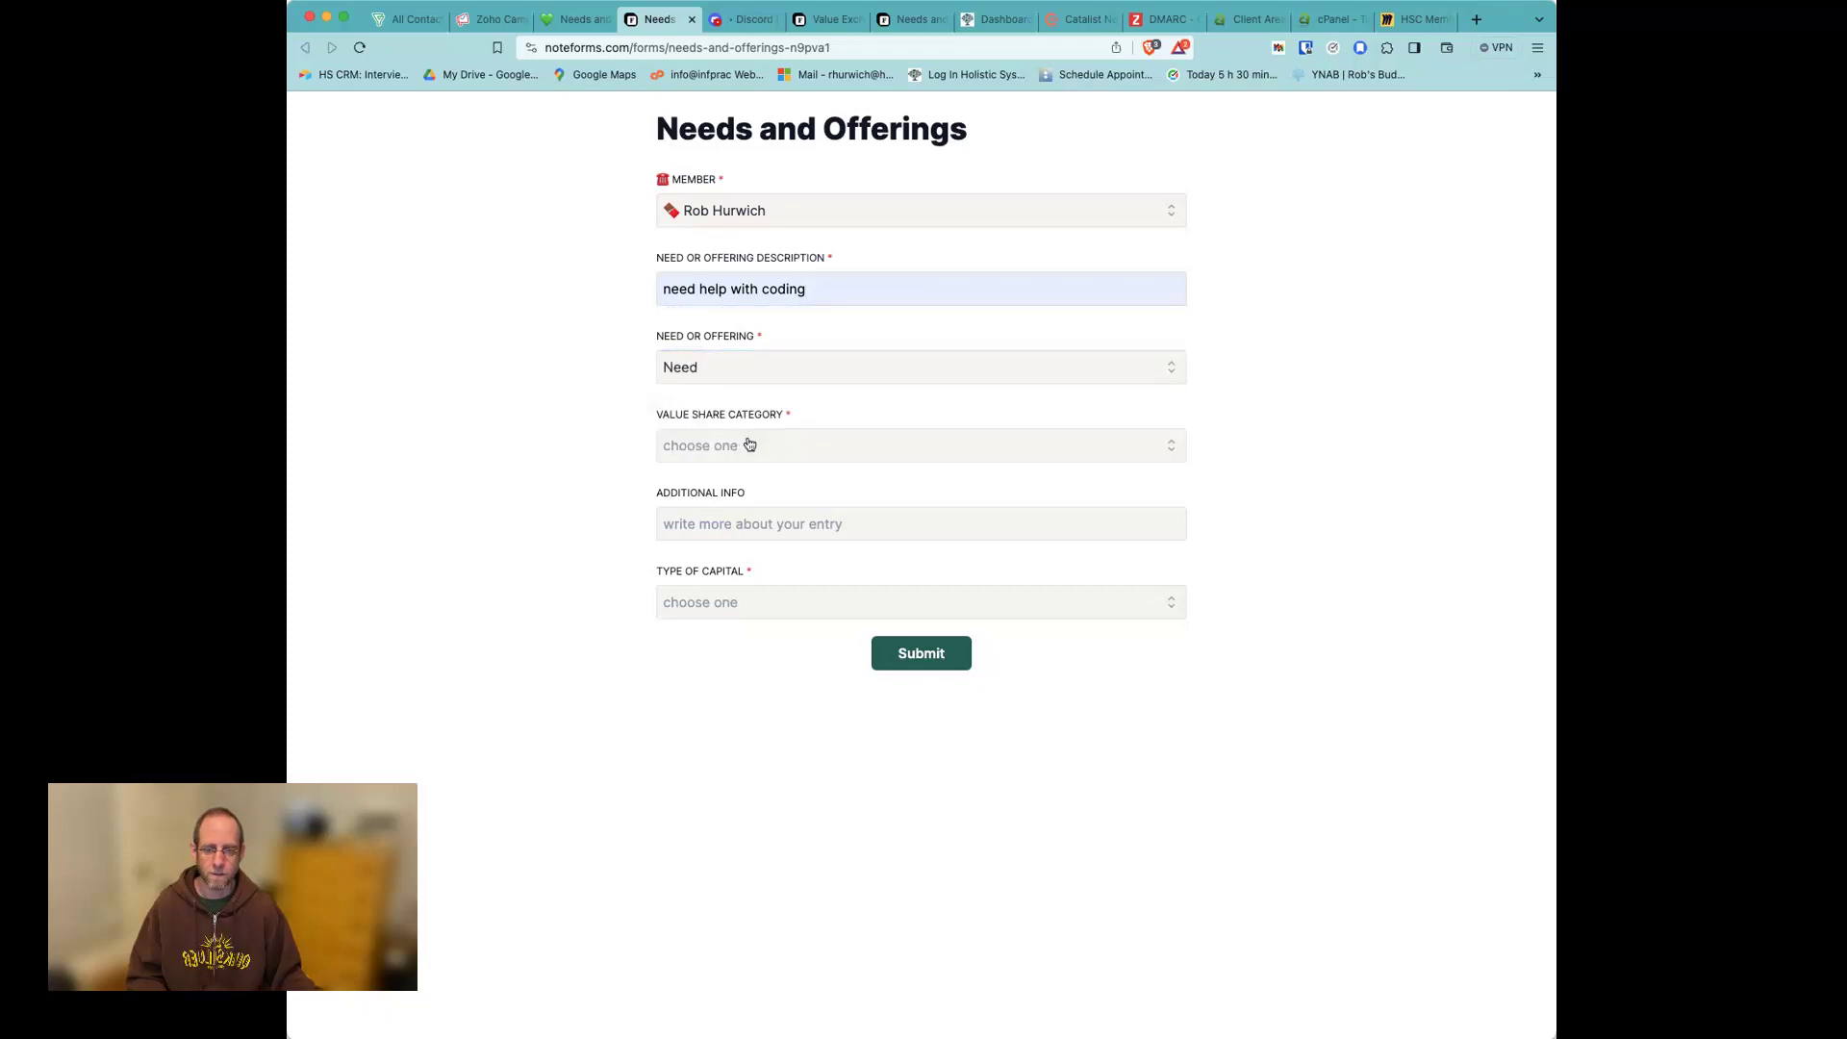
Step: Set the entry's value share category to Services
{"action": "left_click", "coordinate": [767, 450]}
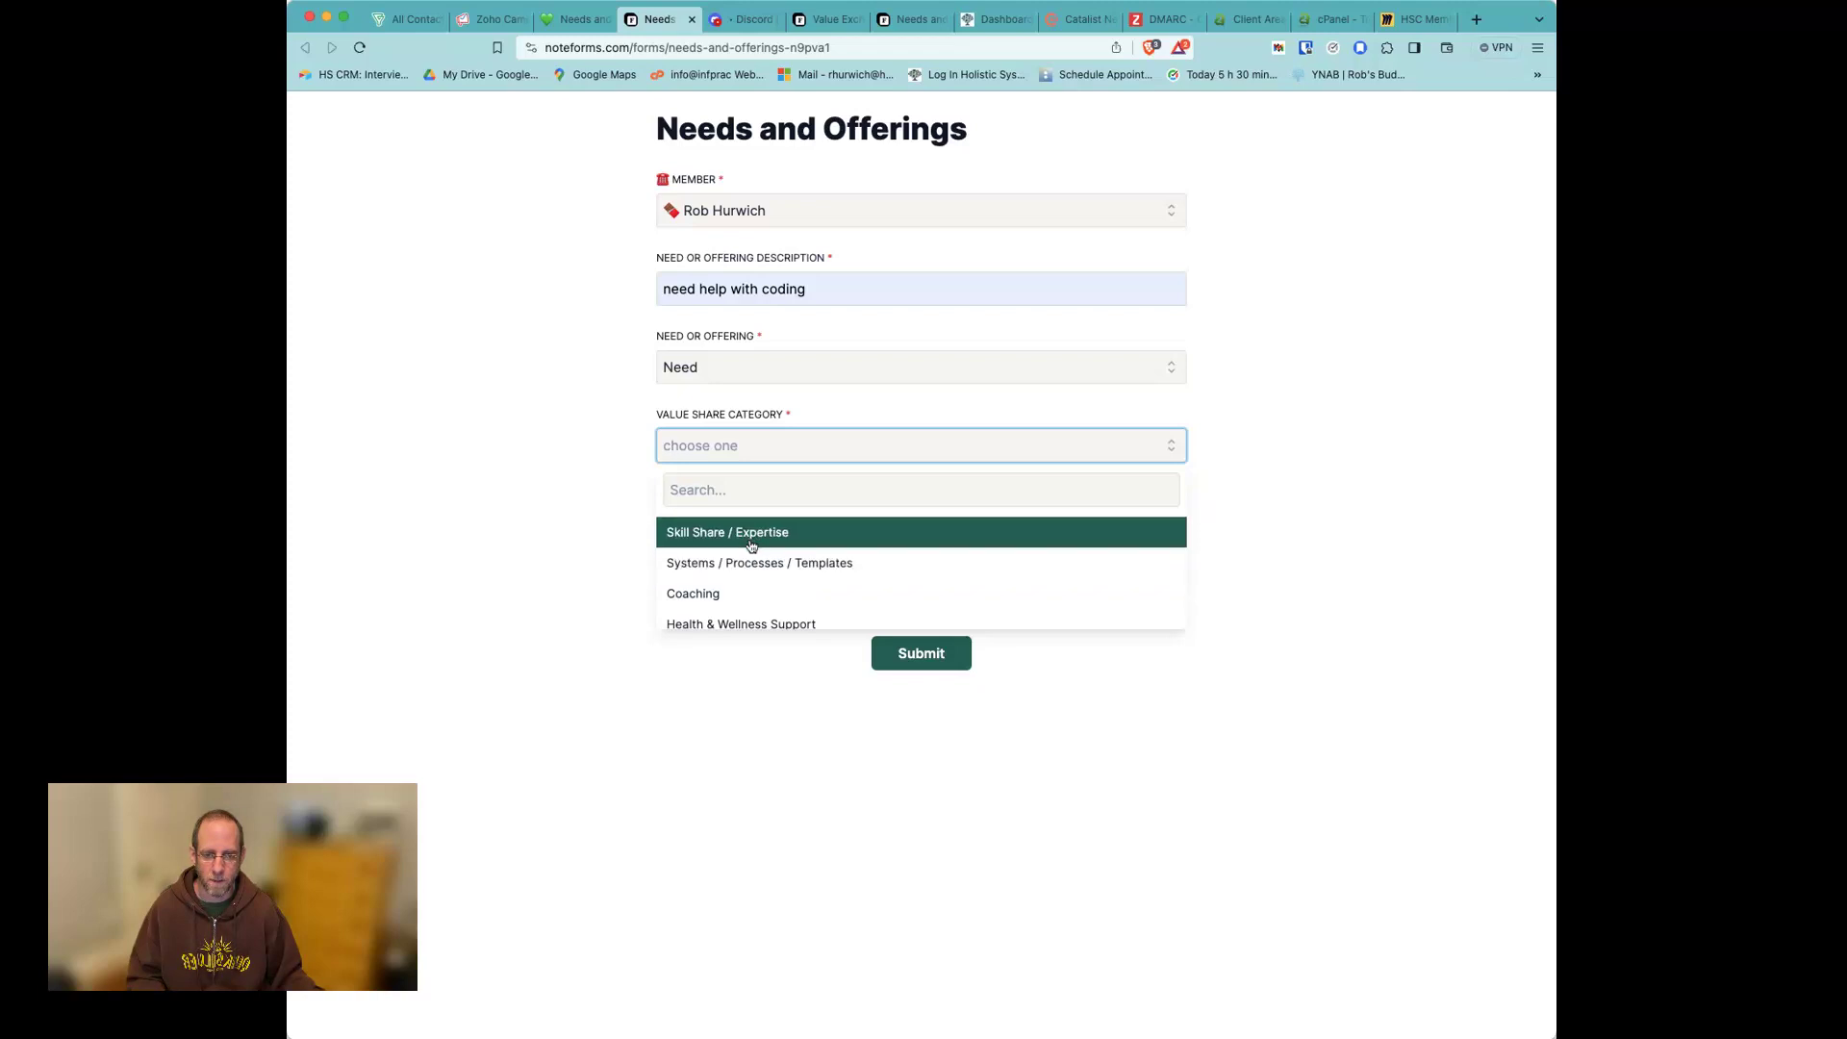
{"action": "scroll", "coordinate": [784, 562], "scroll_direction": "down", "scroll_amount": 5}
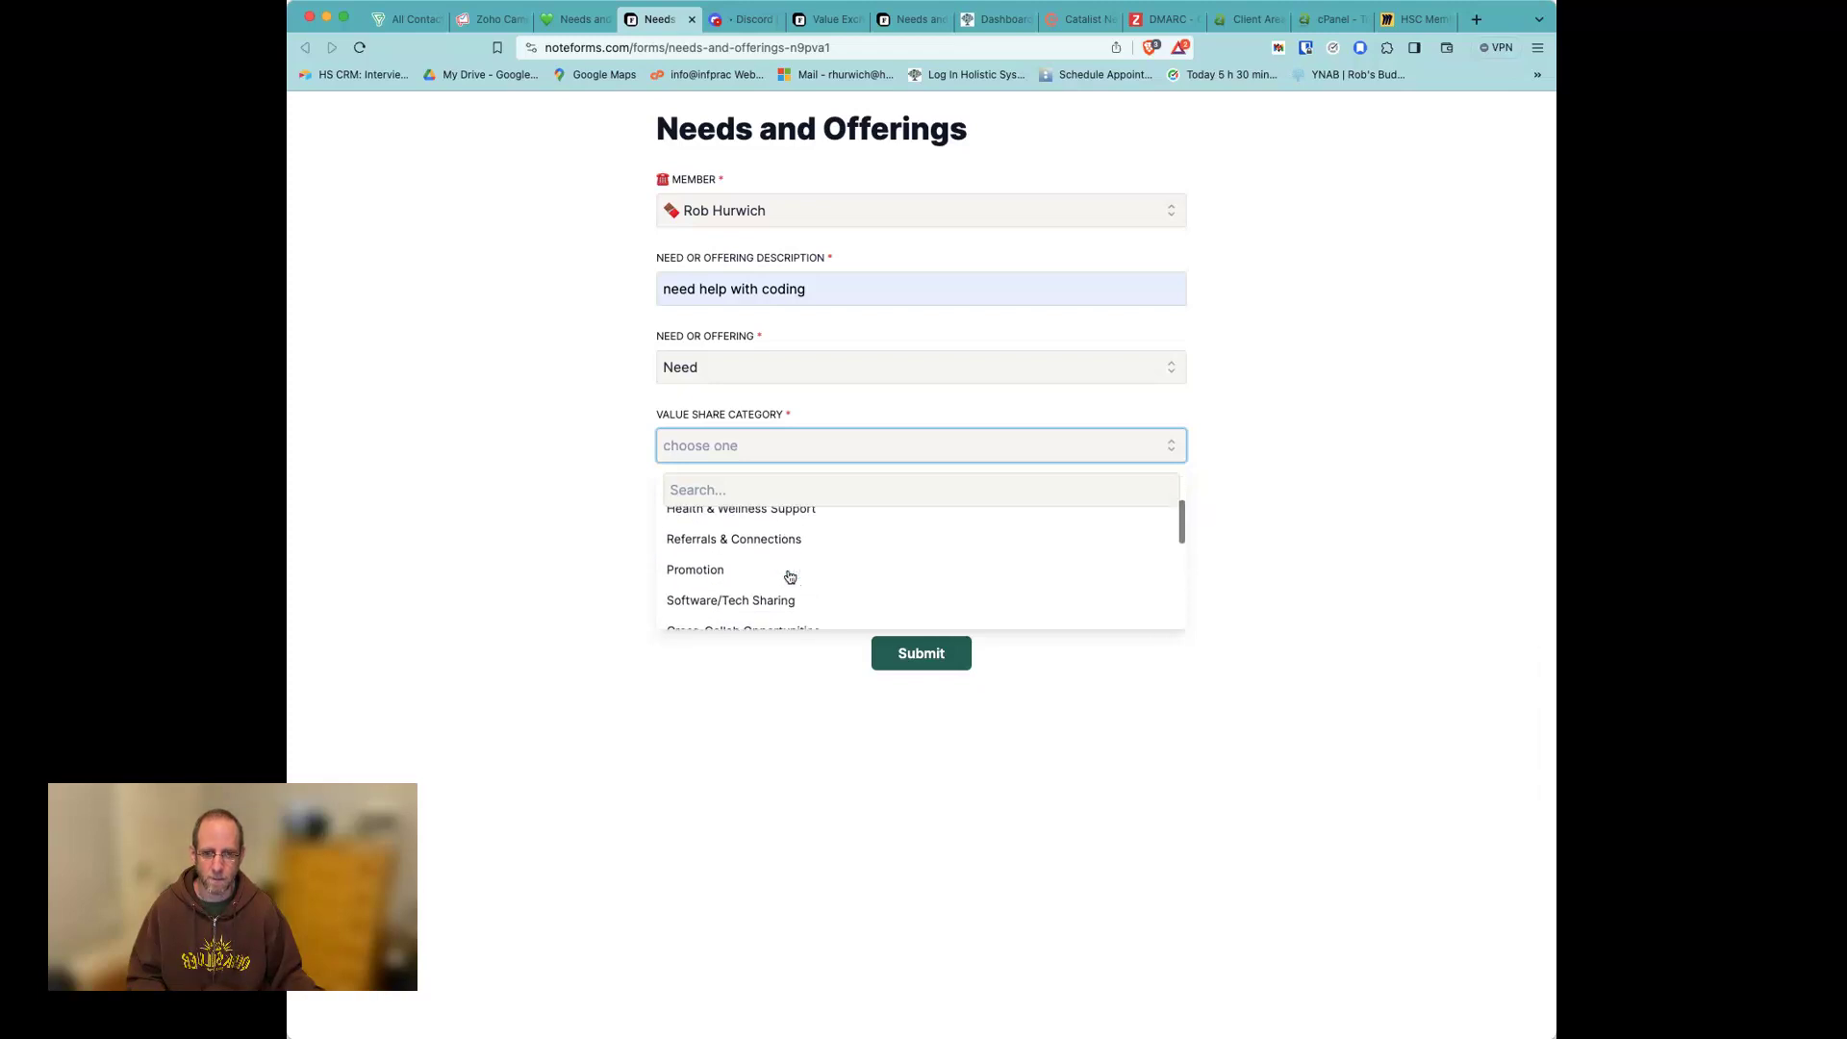
{"action": "scroll", "coordinate": [786, 568], "scroll_direction": "down", "scroll_amount": 3}
{"action": "left_click", "coordinate": [720, 565]}
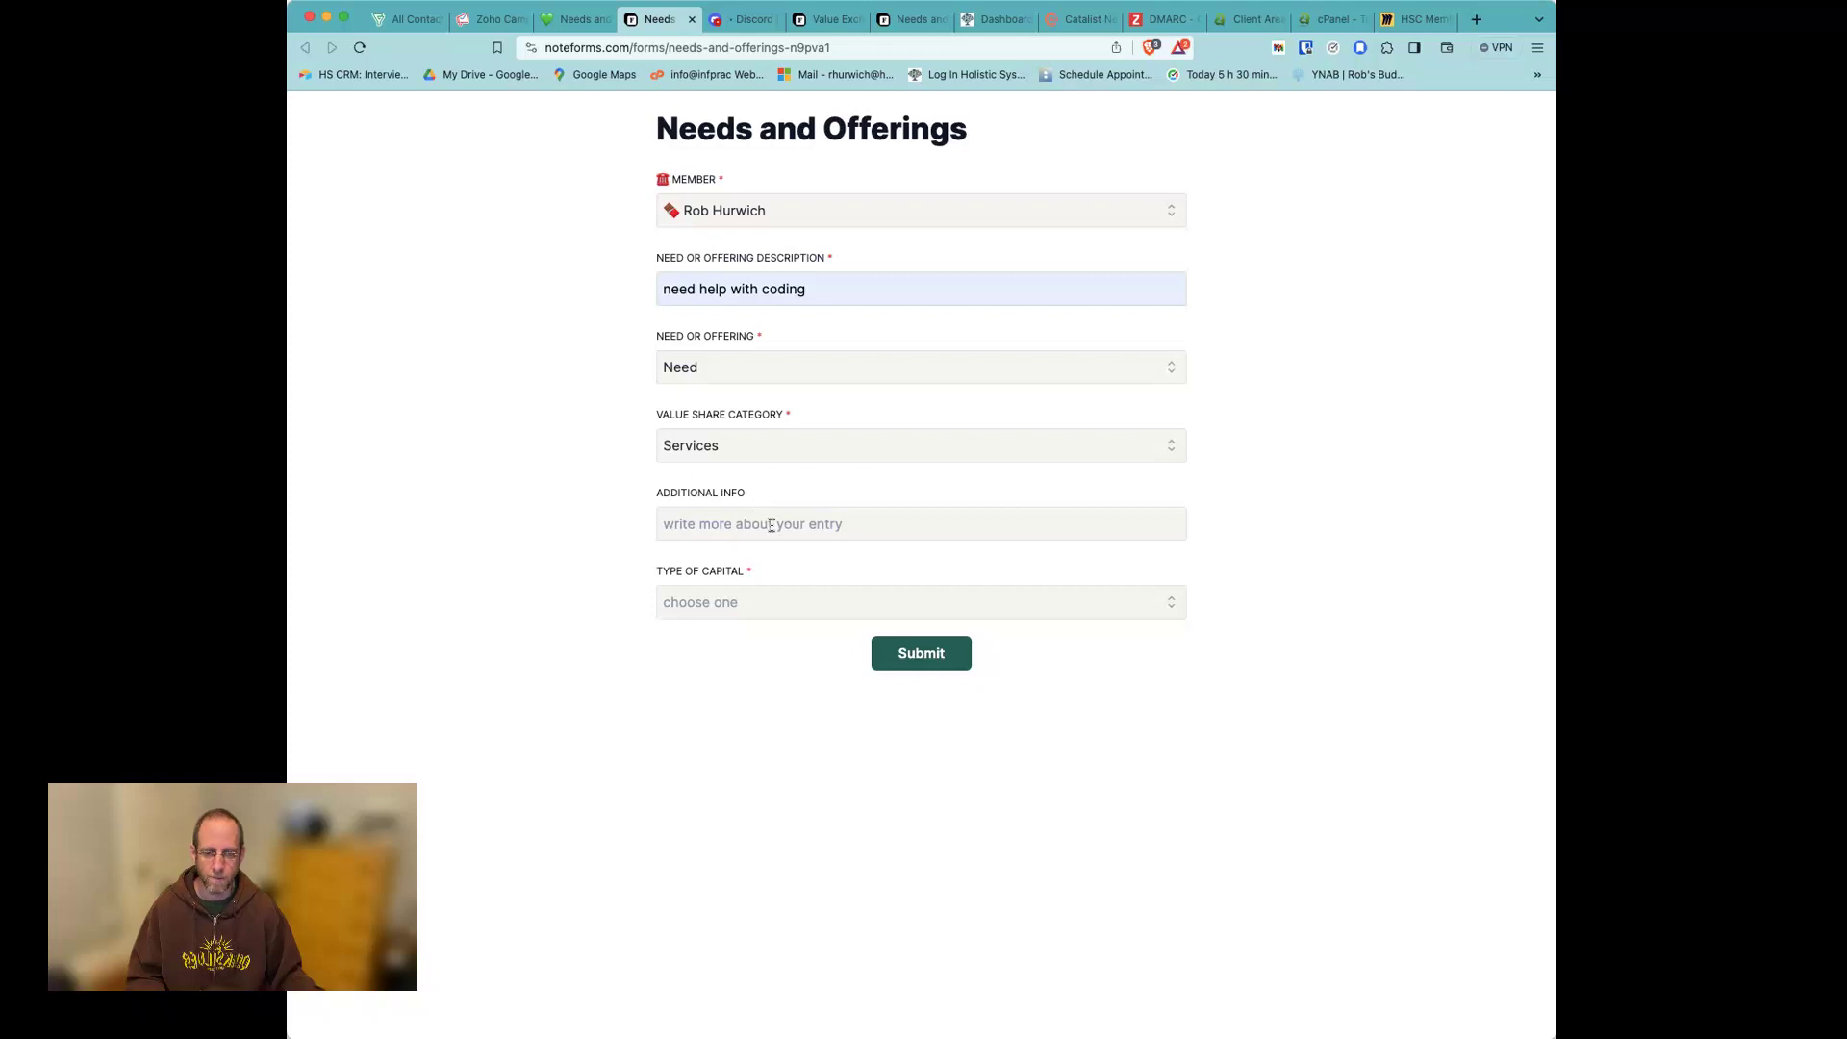
Step: Select Intellectual Capital and Experiential Capital as the entry's types of capital
{"action": "left_click", "coordinate": [762, 603]}
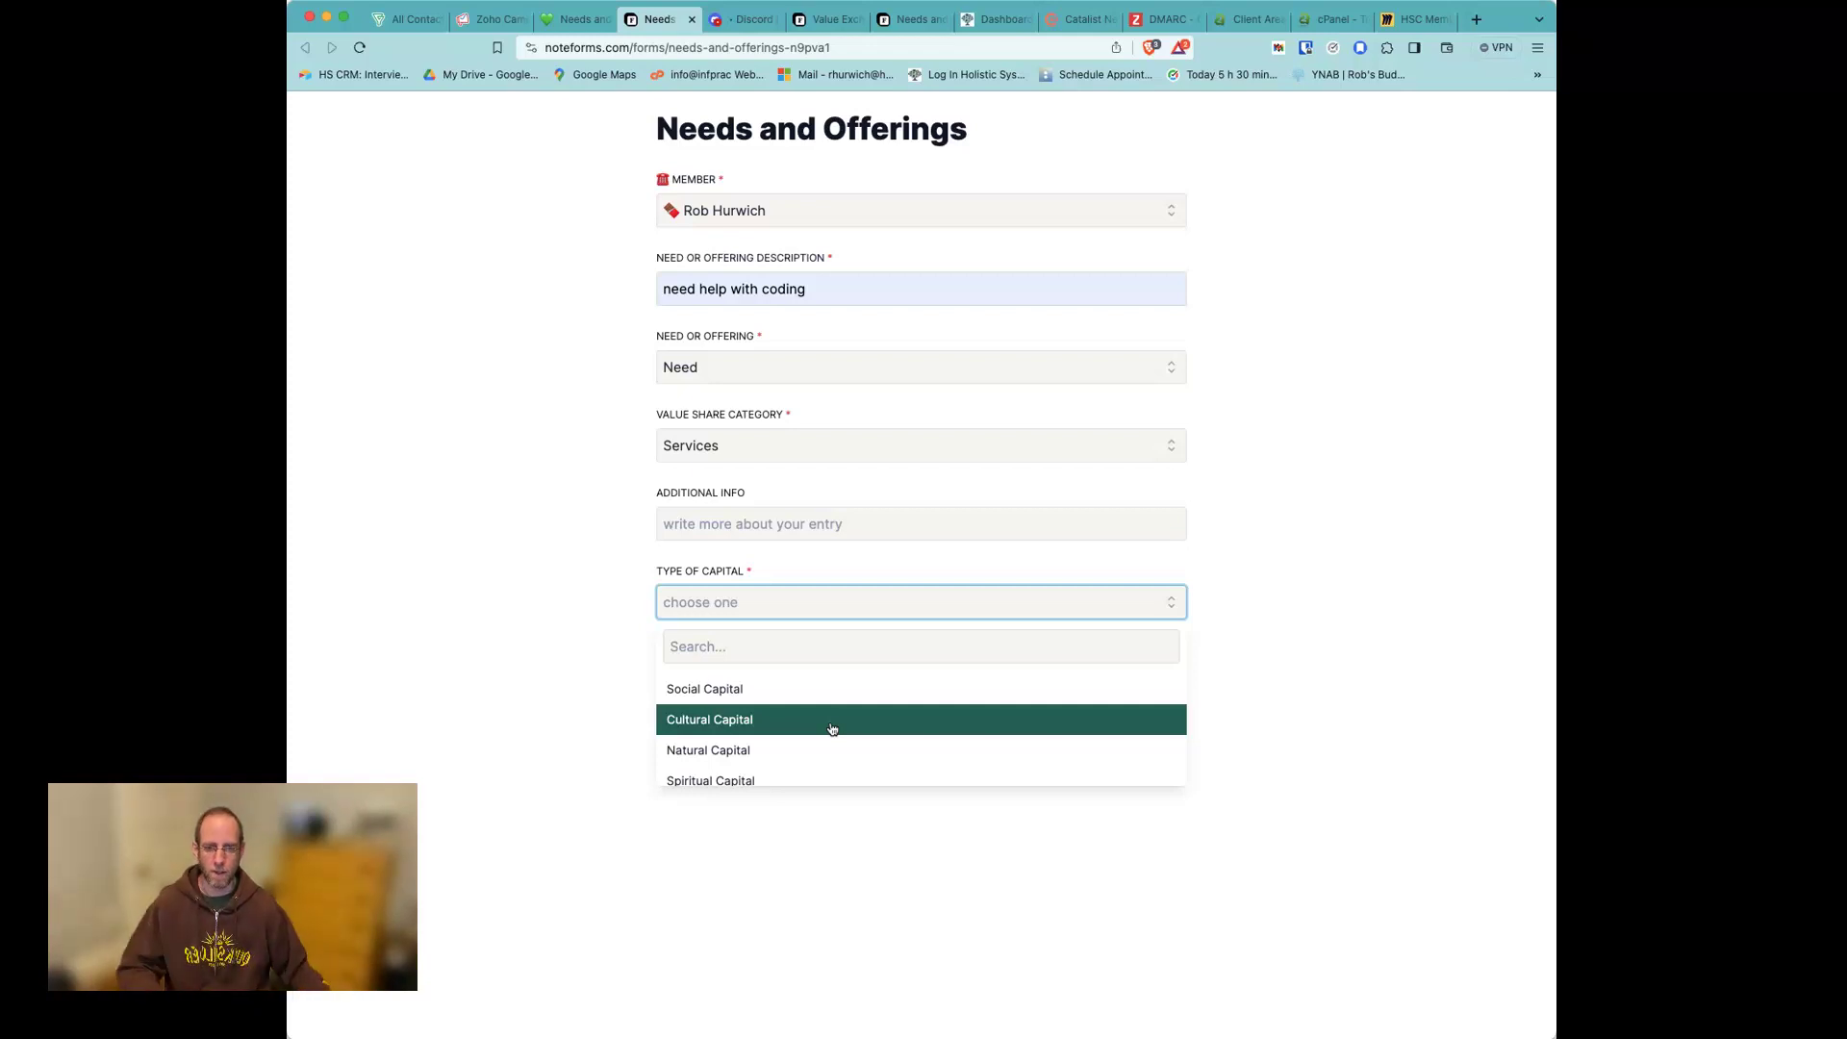
{"action": "scroll", "coordinate": [832, 728], "scroll_direction": "down", "scroll_amount": 3}
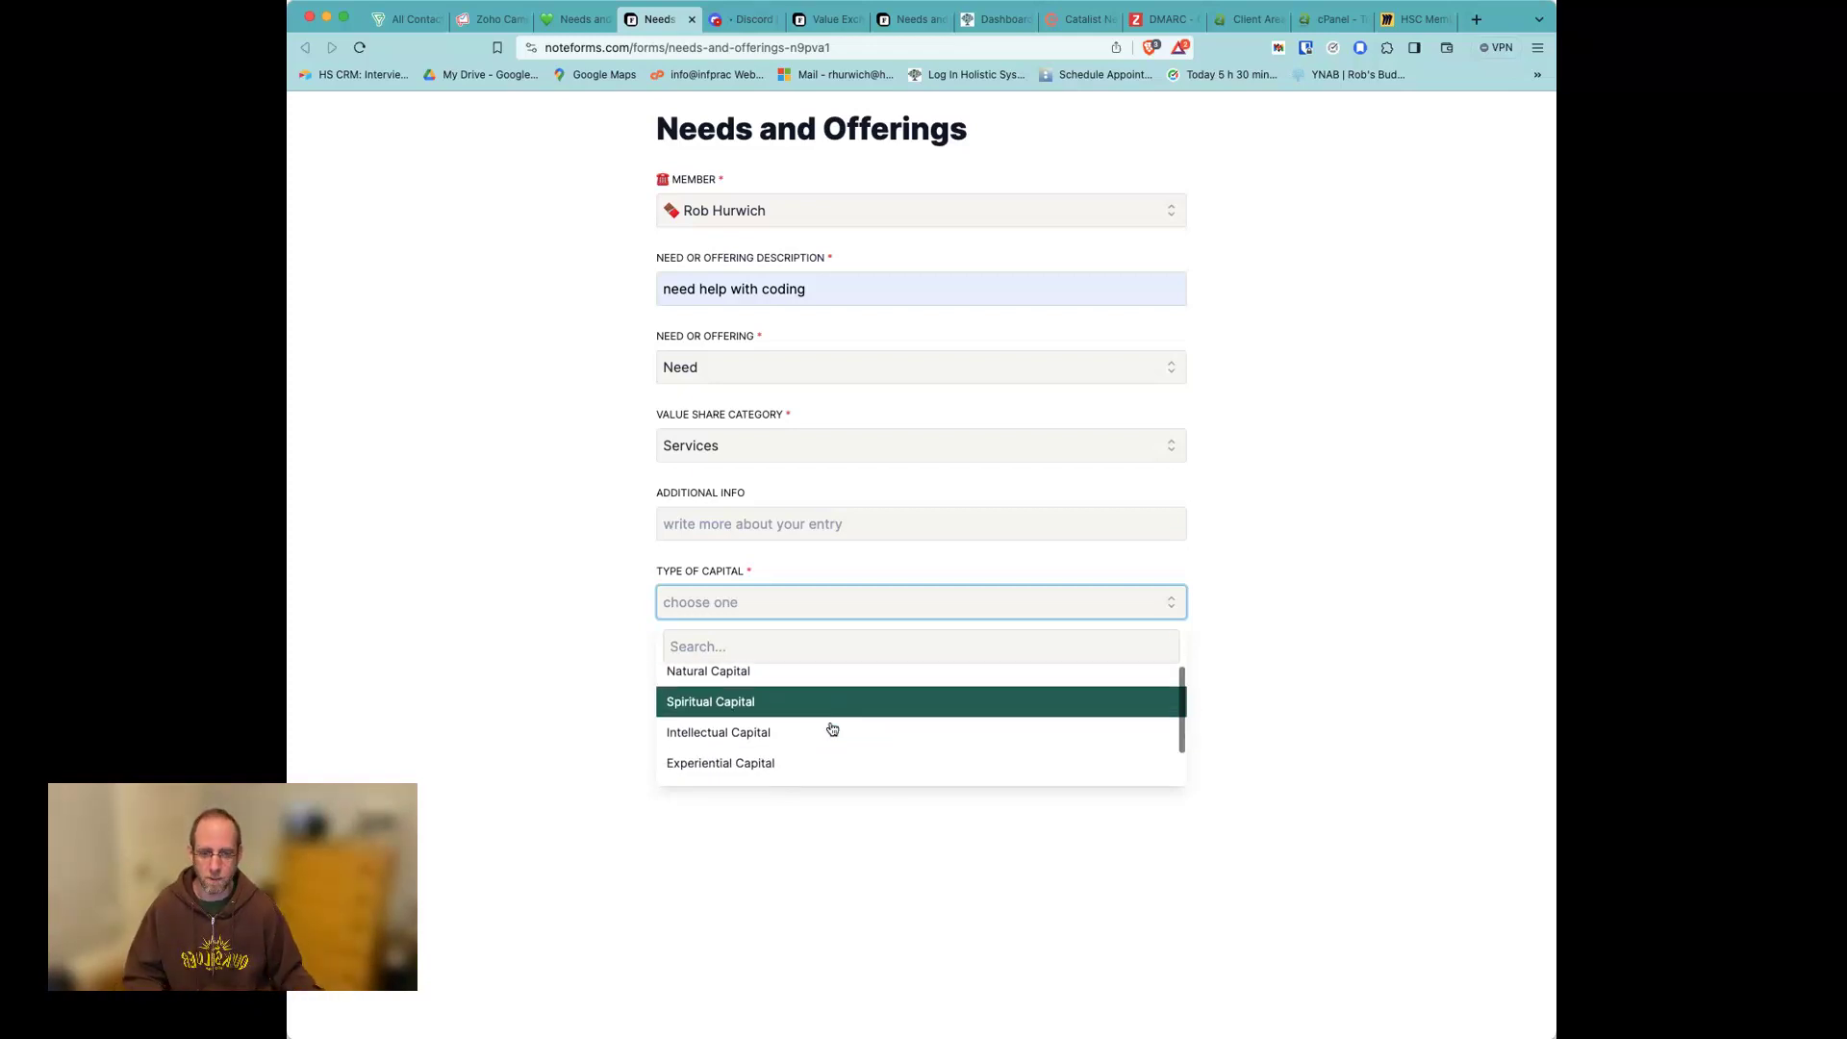
{"action": "left_click", "coordinate": [745, 726]}
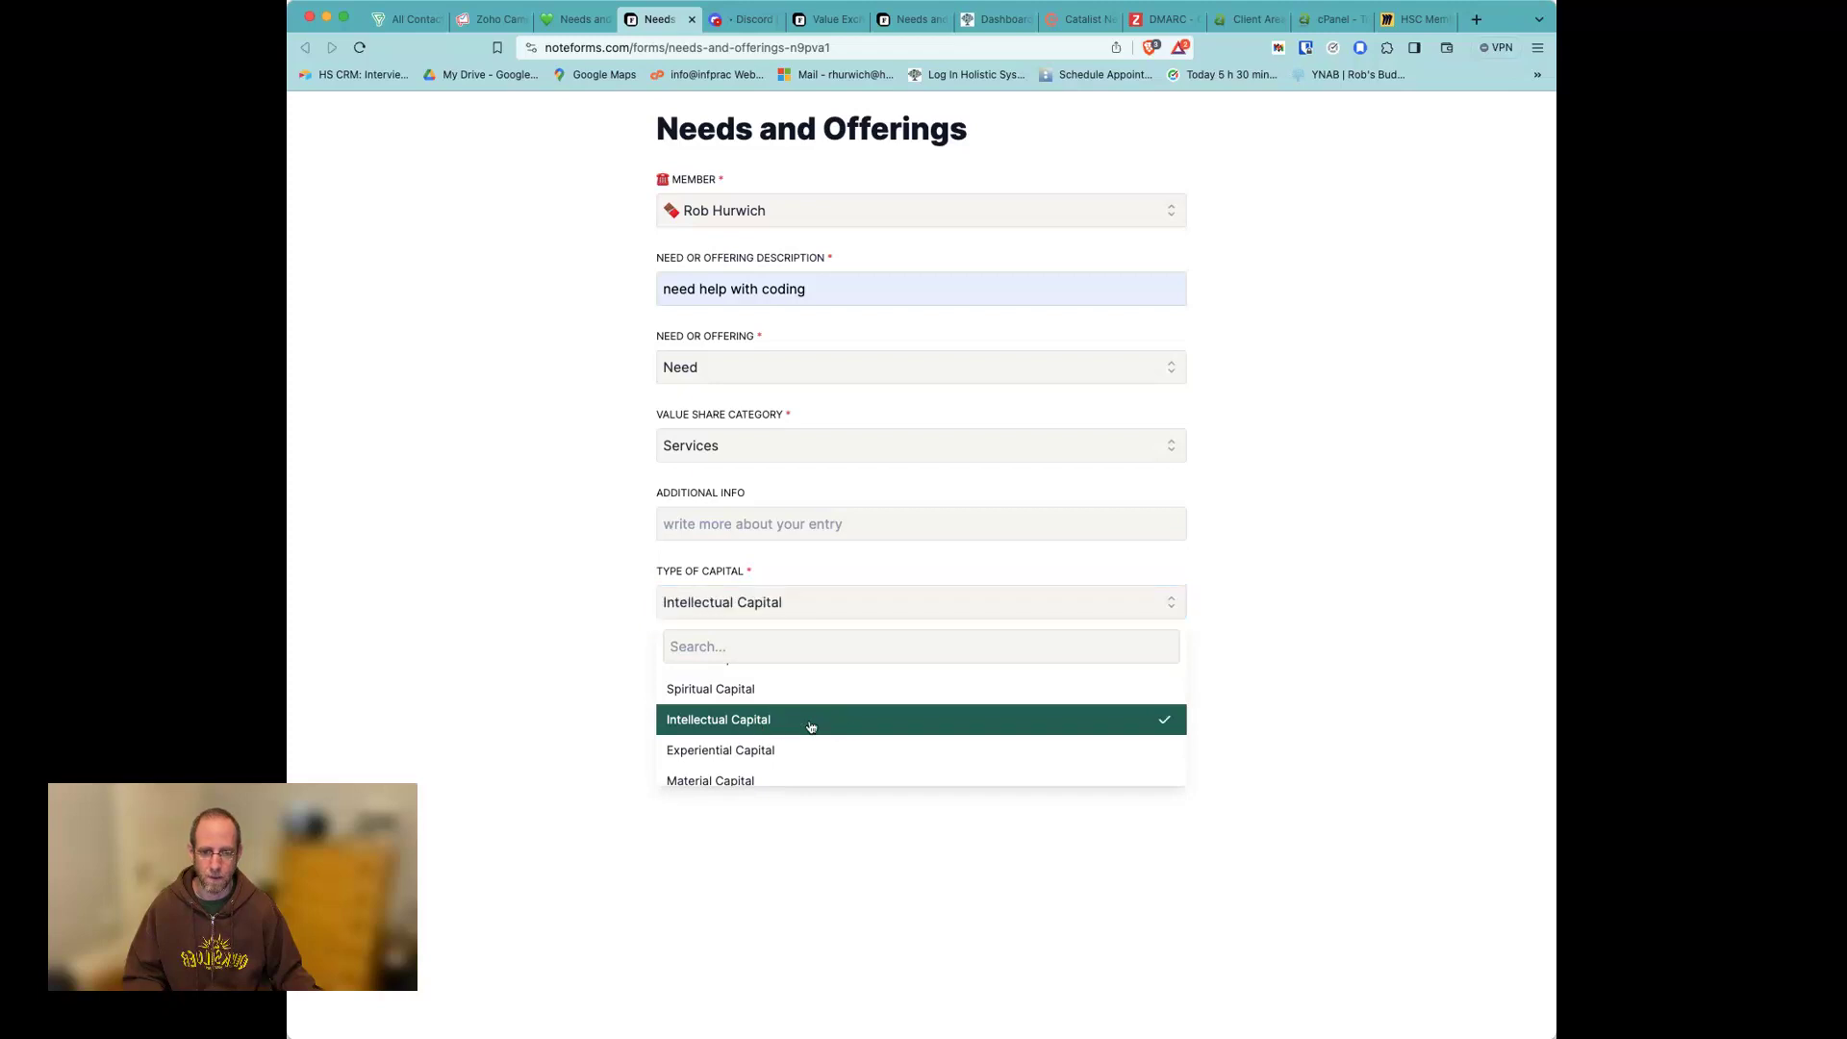
{"action": "left_click", "coordinate": [729, 752]}
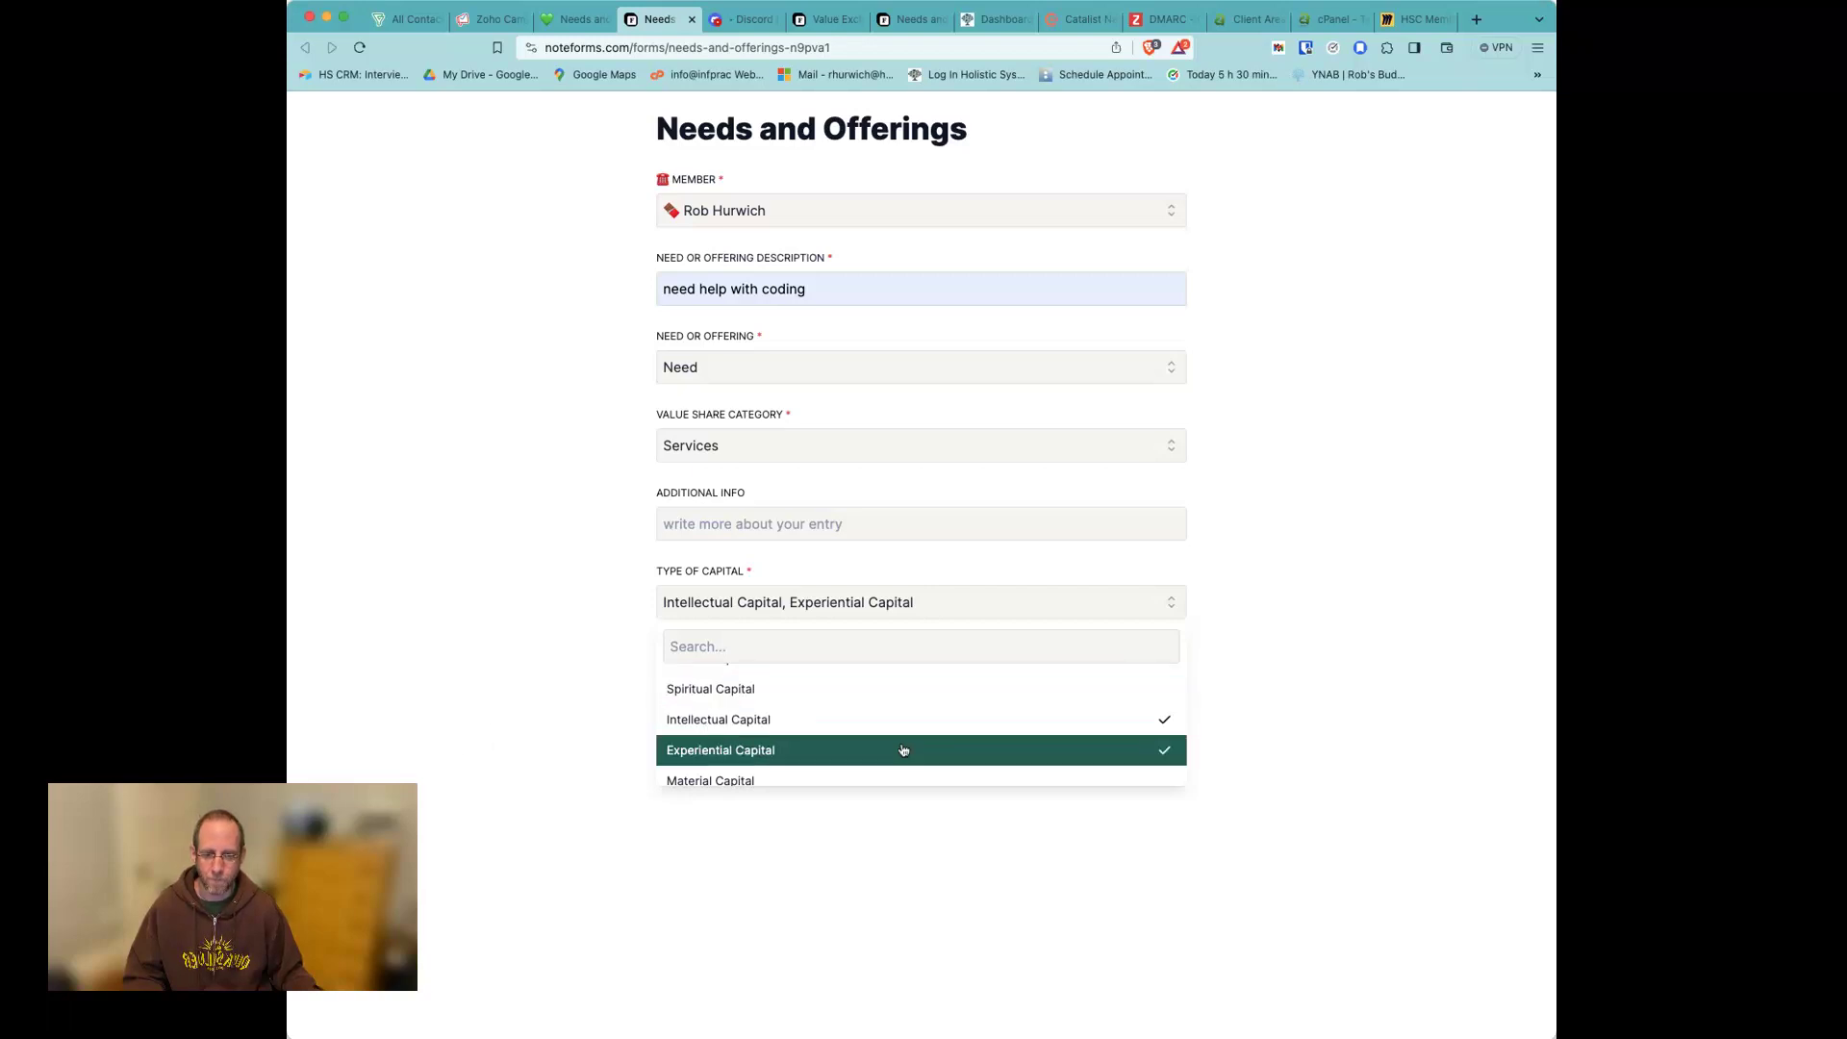
Step: Submit the completed entry form and check the Need group in the Needs and Offerings database for the new entry
{"action": "left_click", "coordinate": [1357, 666]}
{"action": "left_click", "coordinate": [931, 664]}
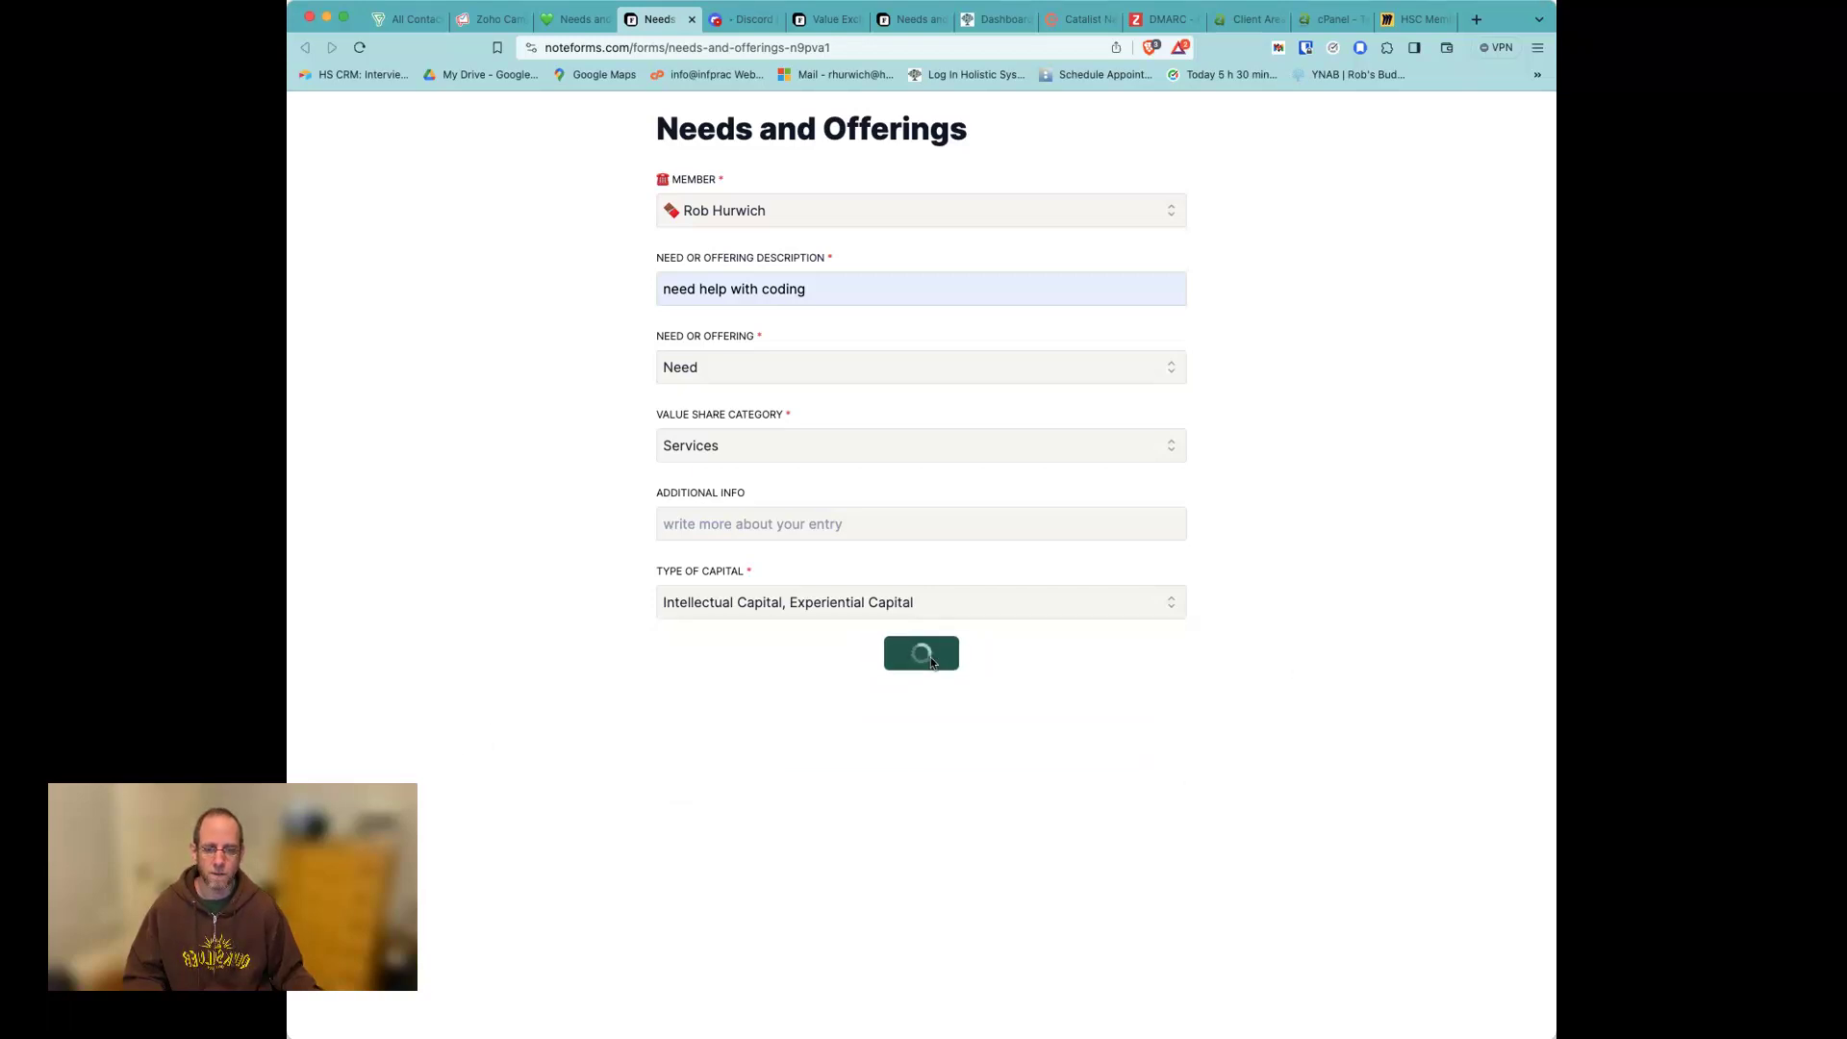
{"action": "left_click", "coordinate": [577, 19]}
{"action": "scroll", "coordinate": [663, 473], "scroll_direction": "down", "scroll_amount": 5}
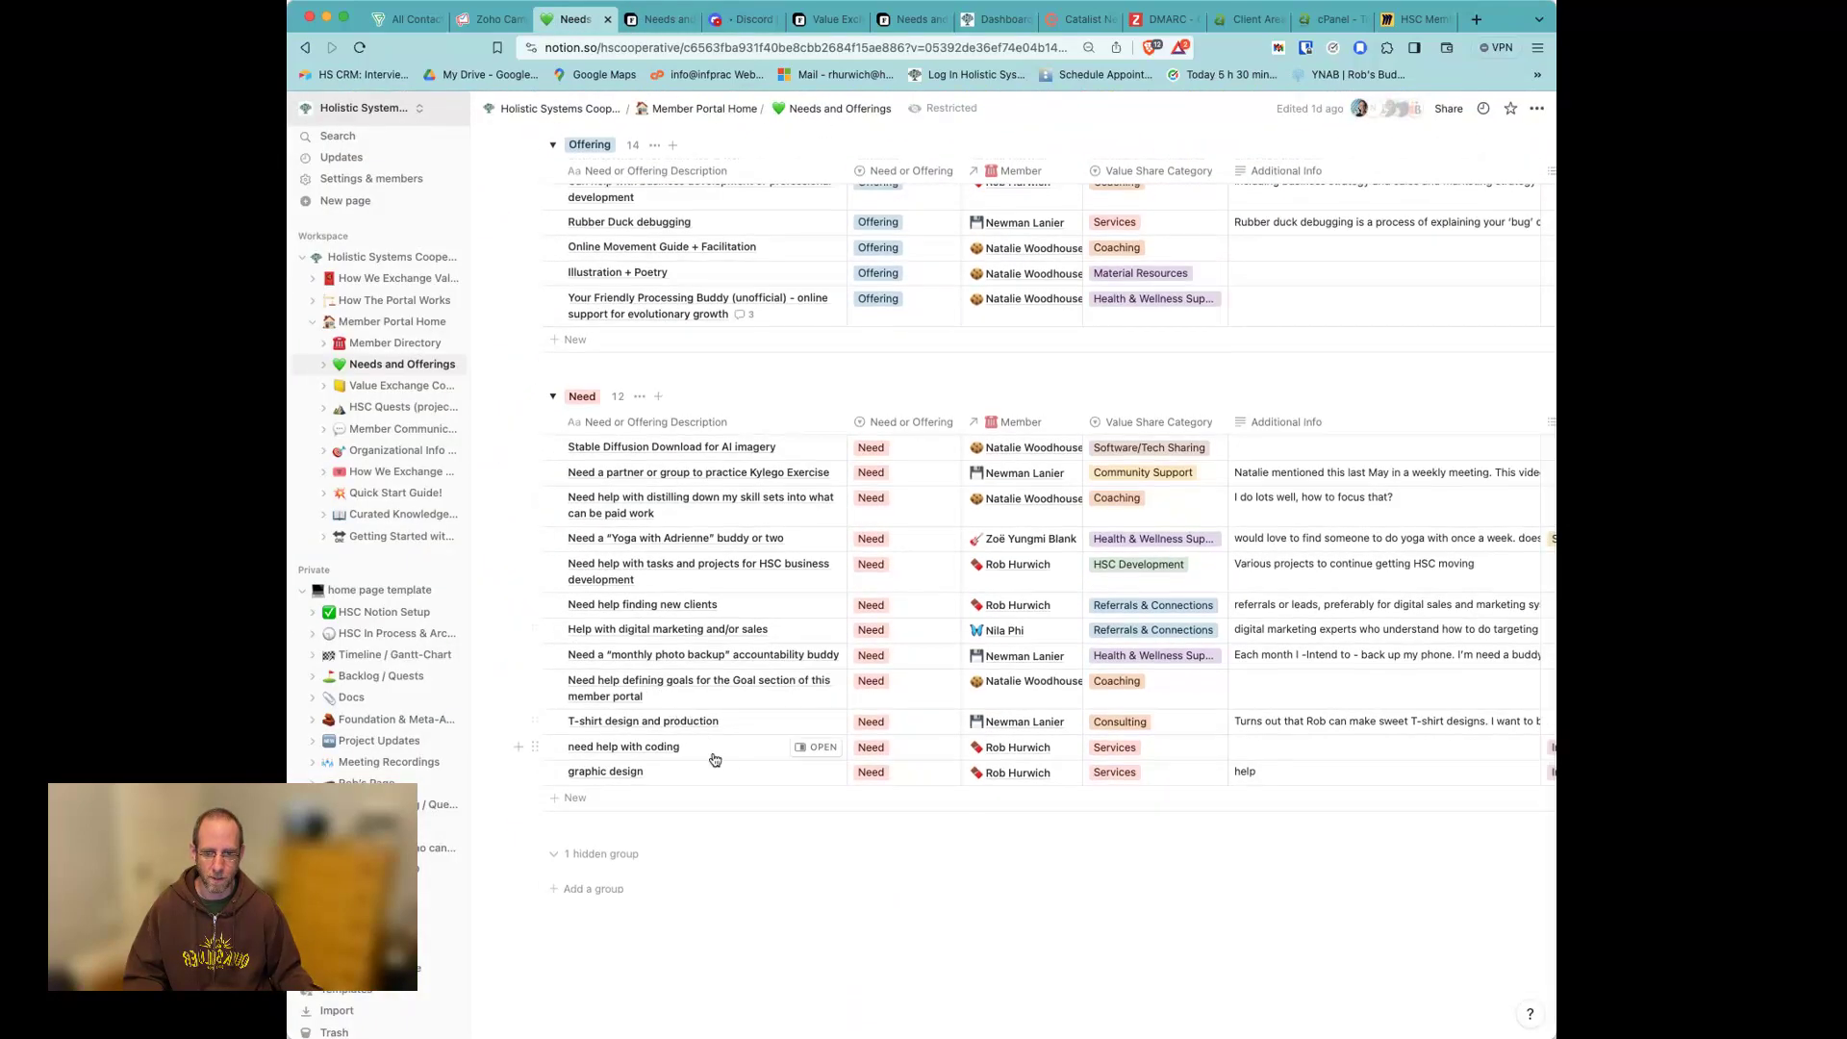
{"action": "scroll", "coordinate": [813, 753], "scroll_direction": "up", "scroll_amount": 6}
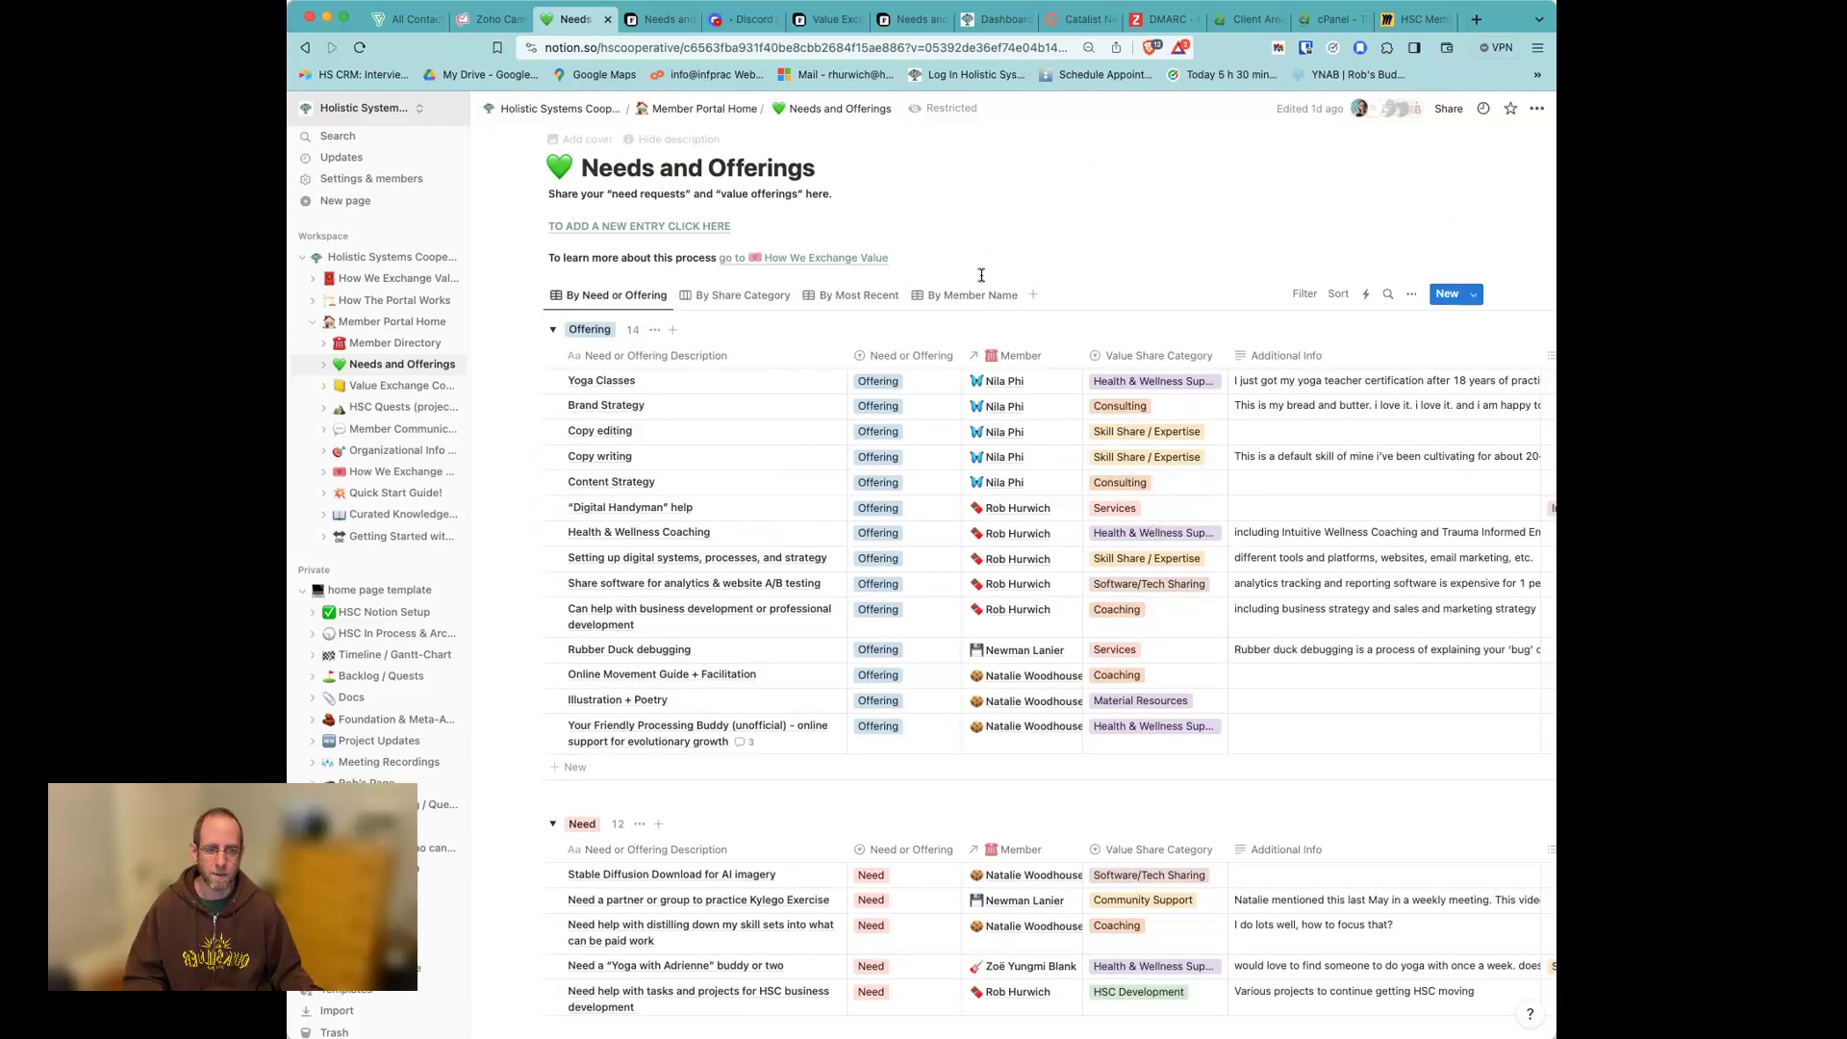
{"action": "left_click", "coordinate": [1177, 508]}
{"action": "key", "text": "Escape"}
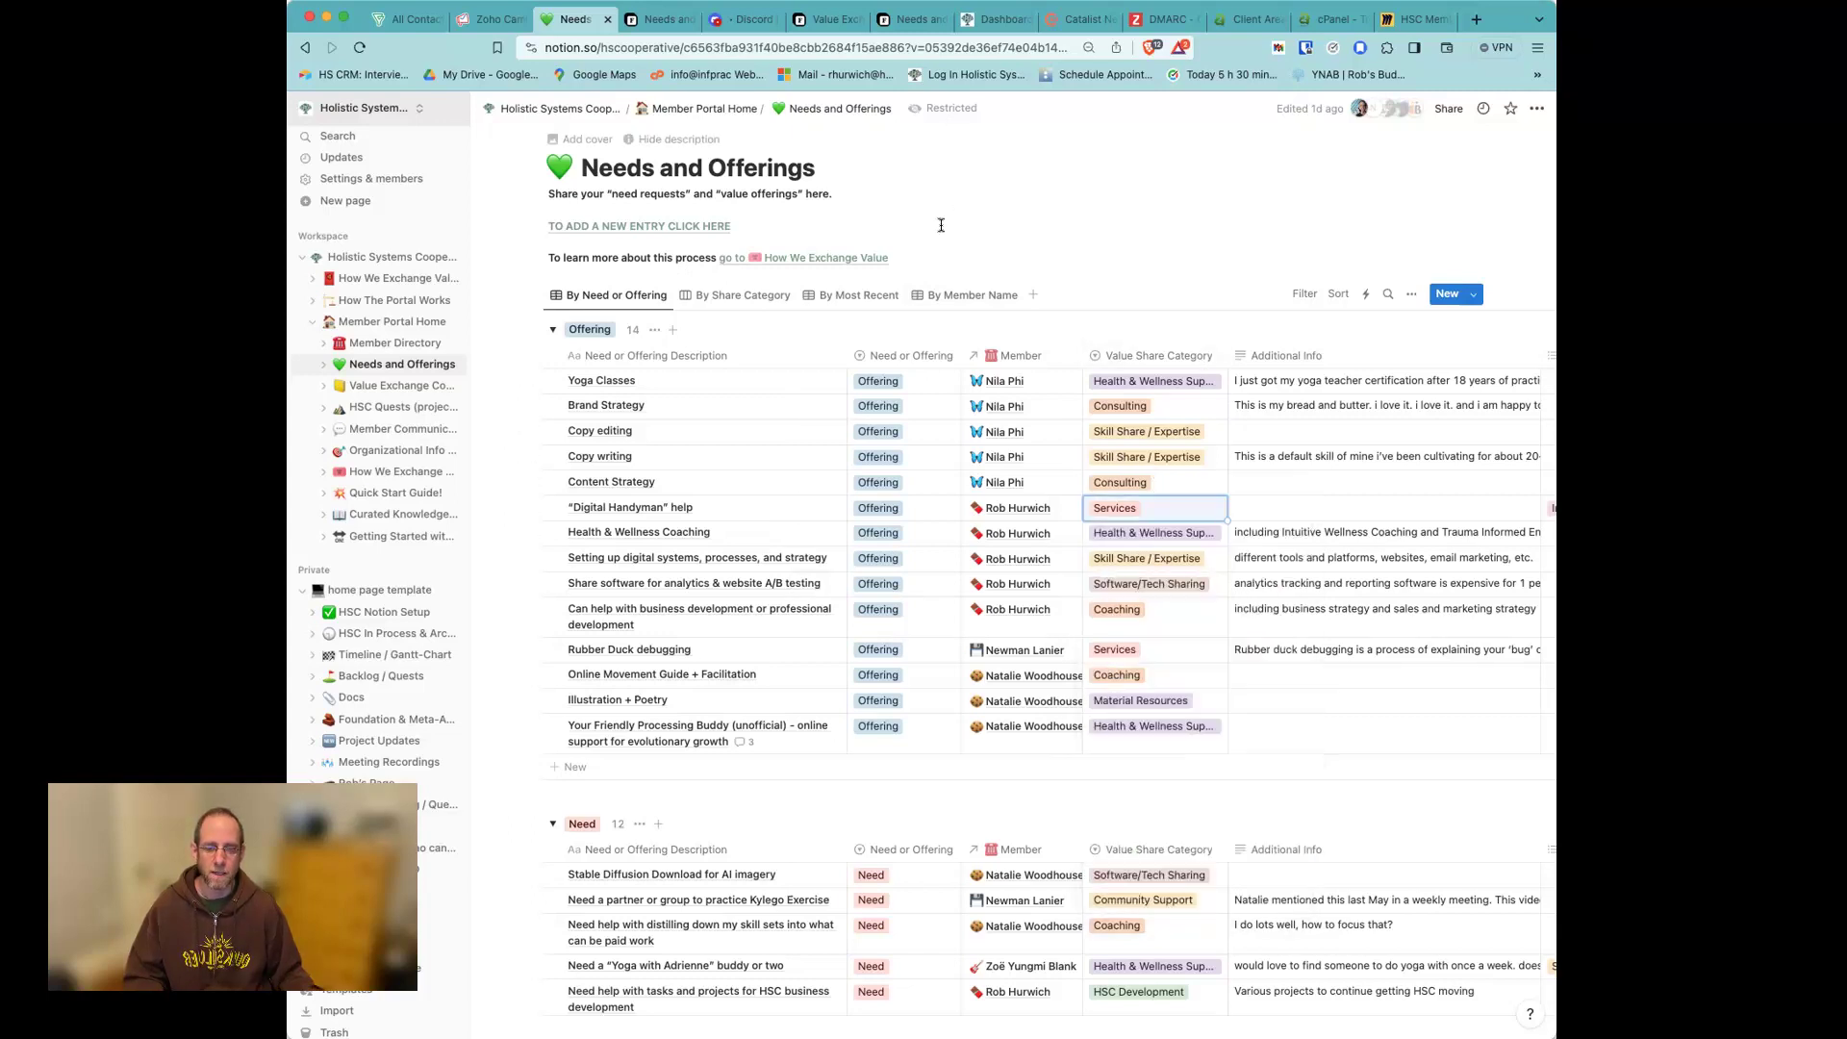
Step: Open the How We Exchange Value page from Needs and Offerings and read down to the HSC value sharing categories
{"action": "left_click", "coordinate": [809, 258]}
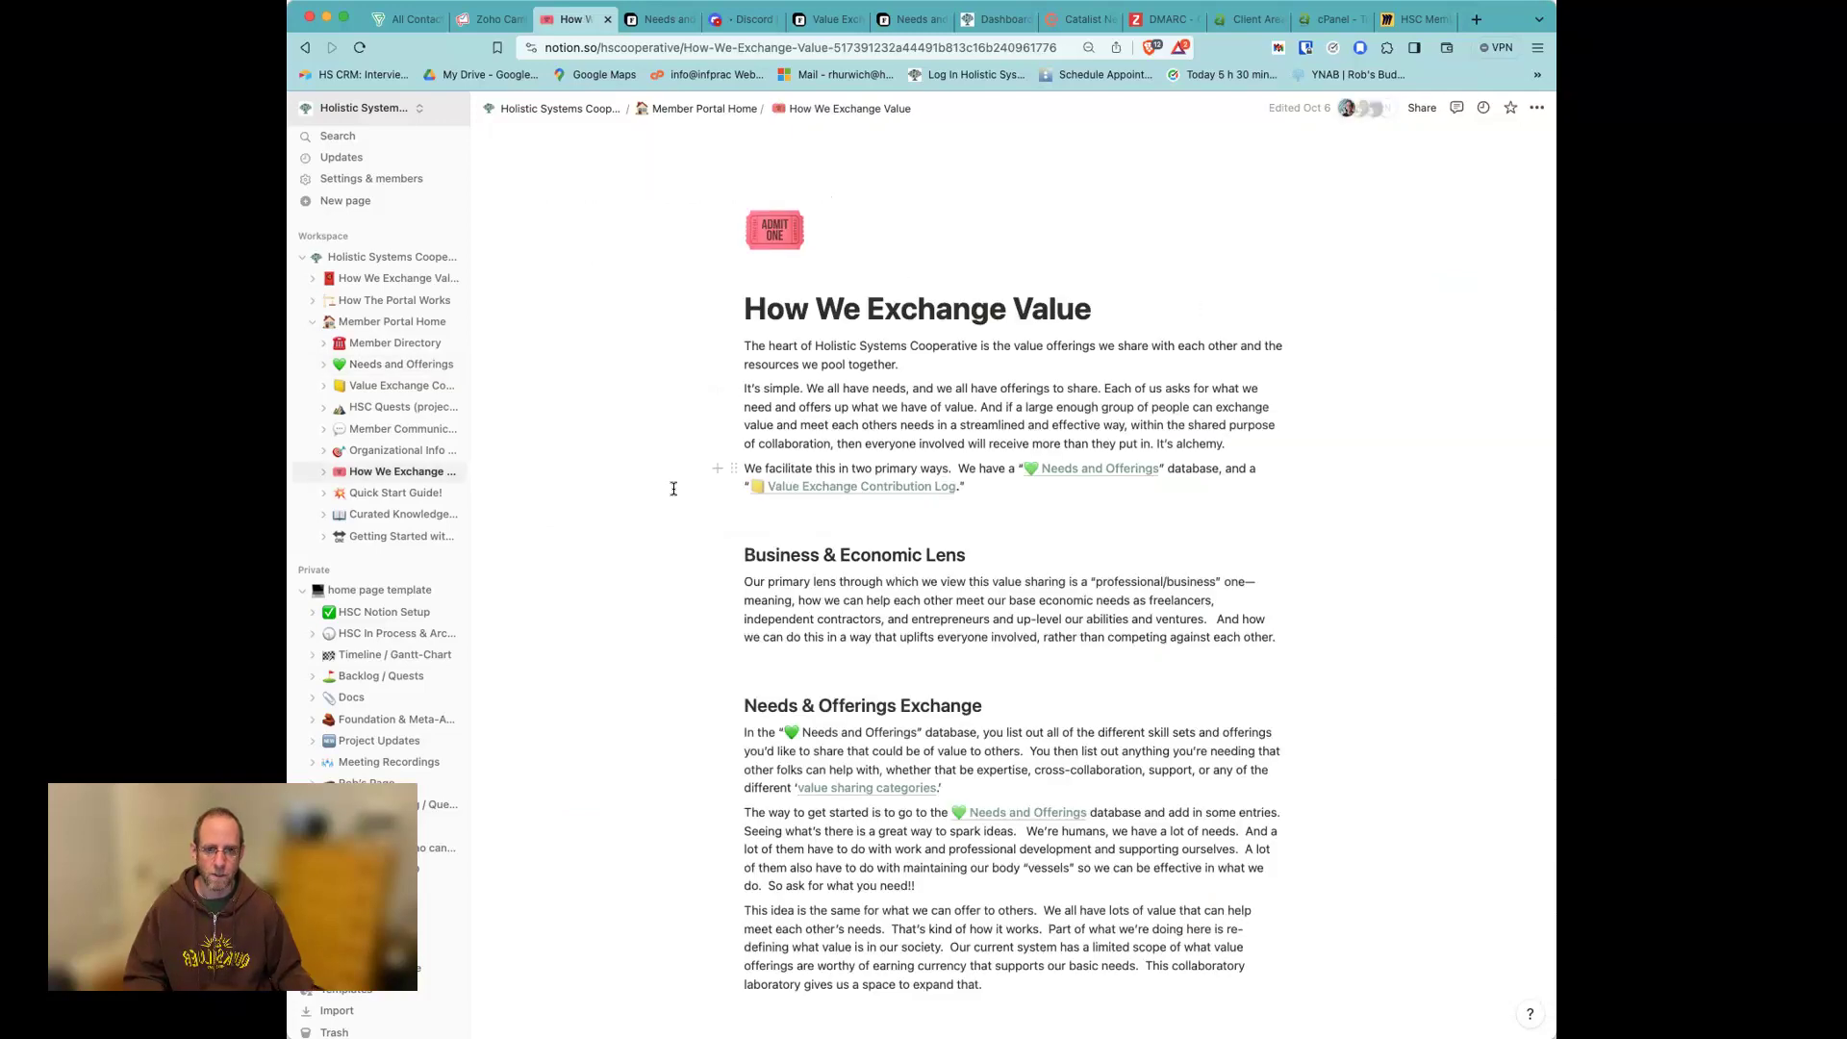
{"action": "scroll", "coordinate": [670, 494], "scroll_direction": "down", "scroll_amount": 6}
{"action": "scroll", "coordinate": [670, 494], "scroll_direction": "down", "scroll_amount": 7}
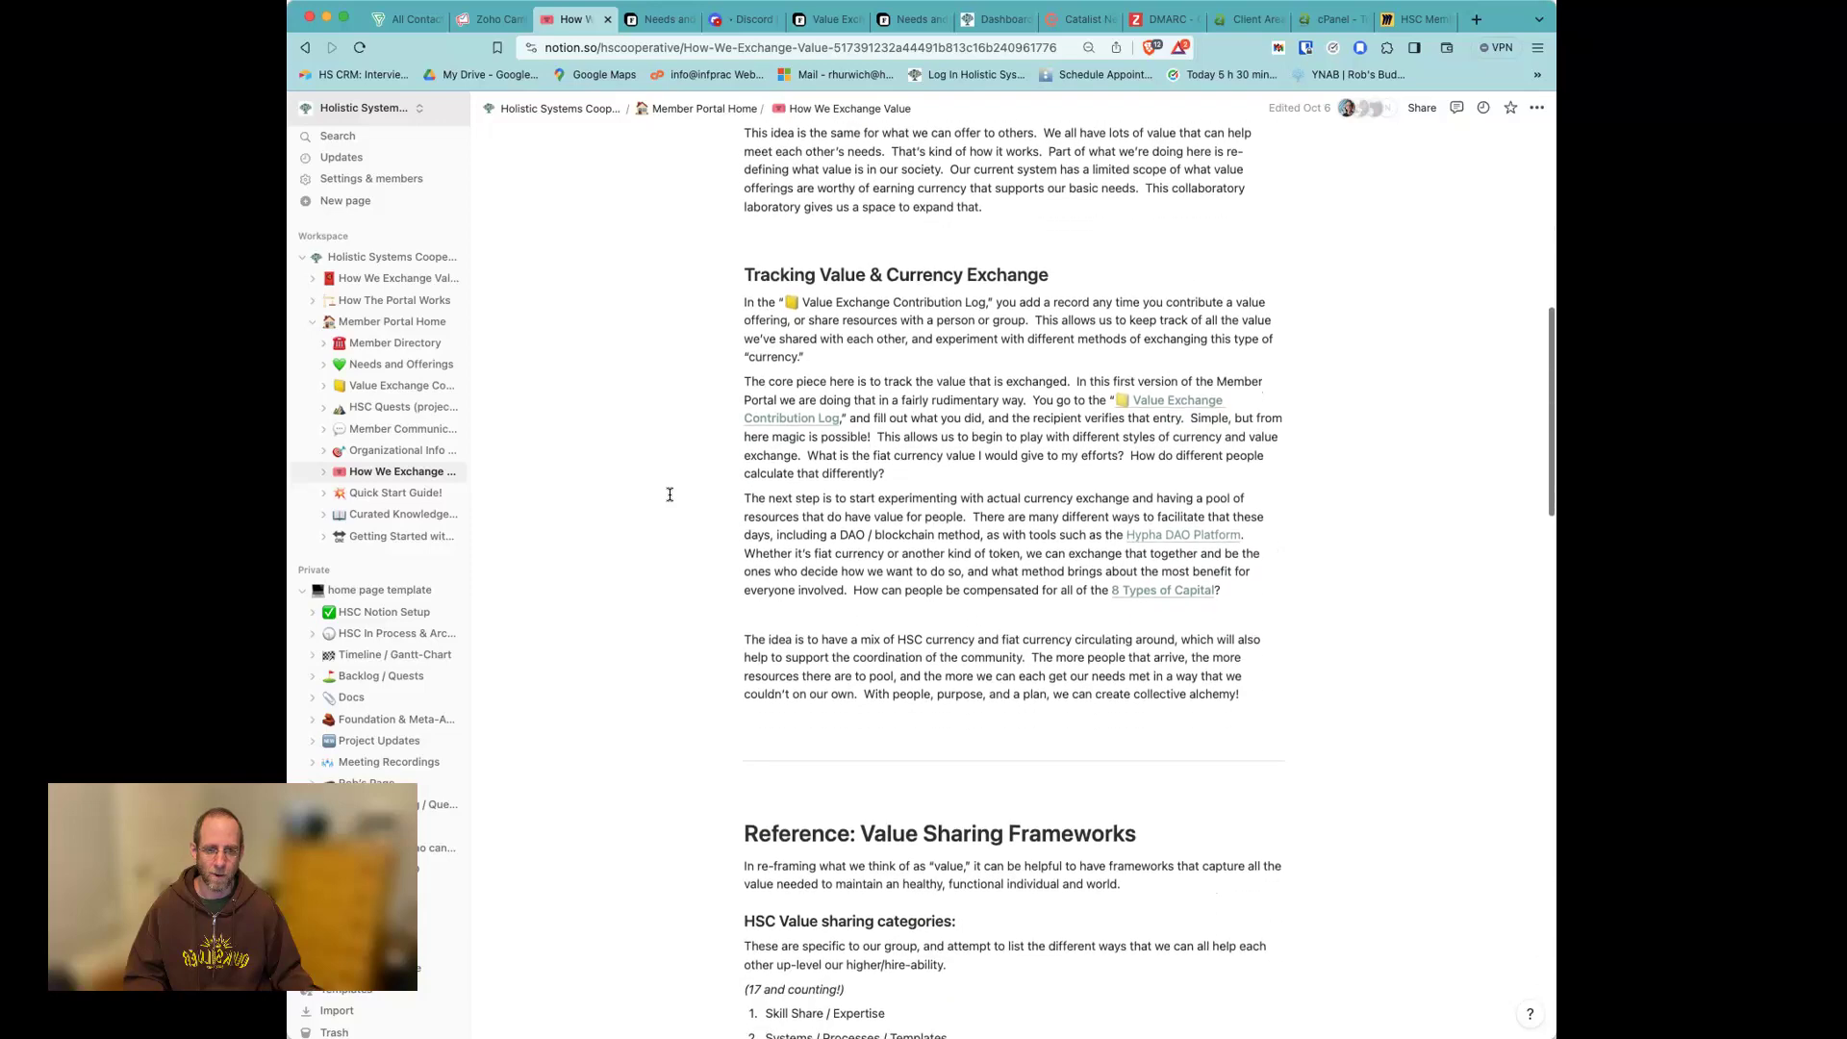
{"action": "scroll", "coordinate": [669, 494], "scroll_direction": "down", "scroll_amount": 6}
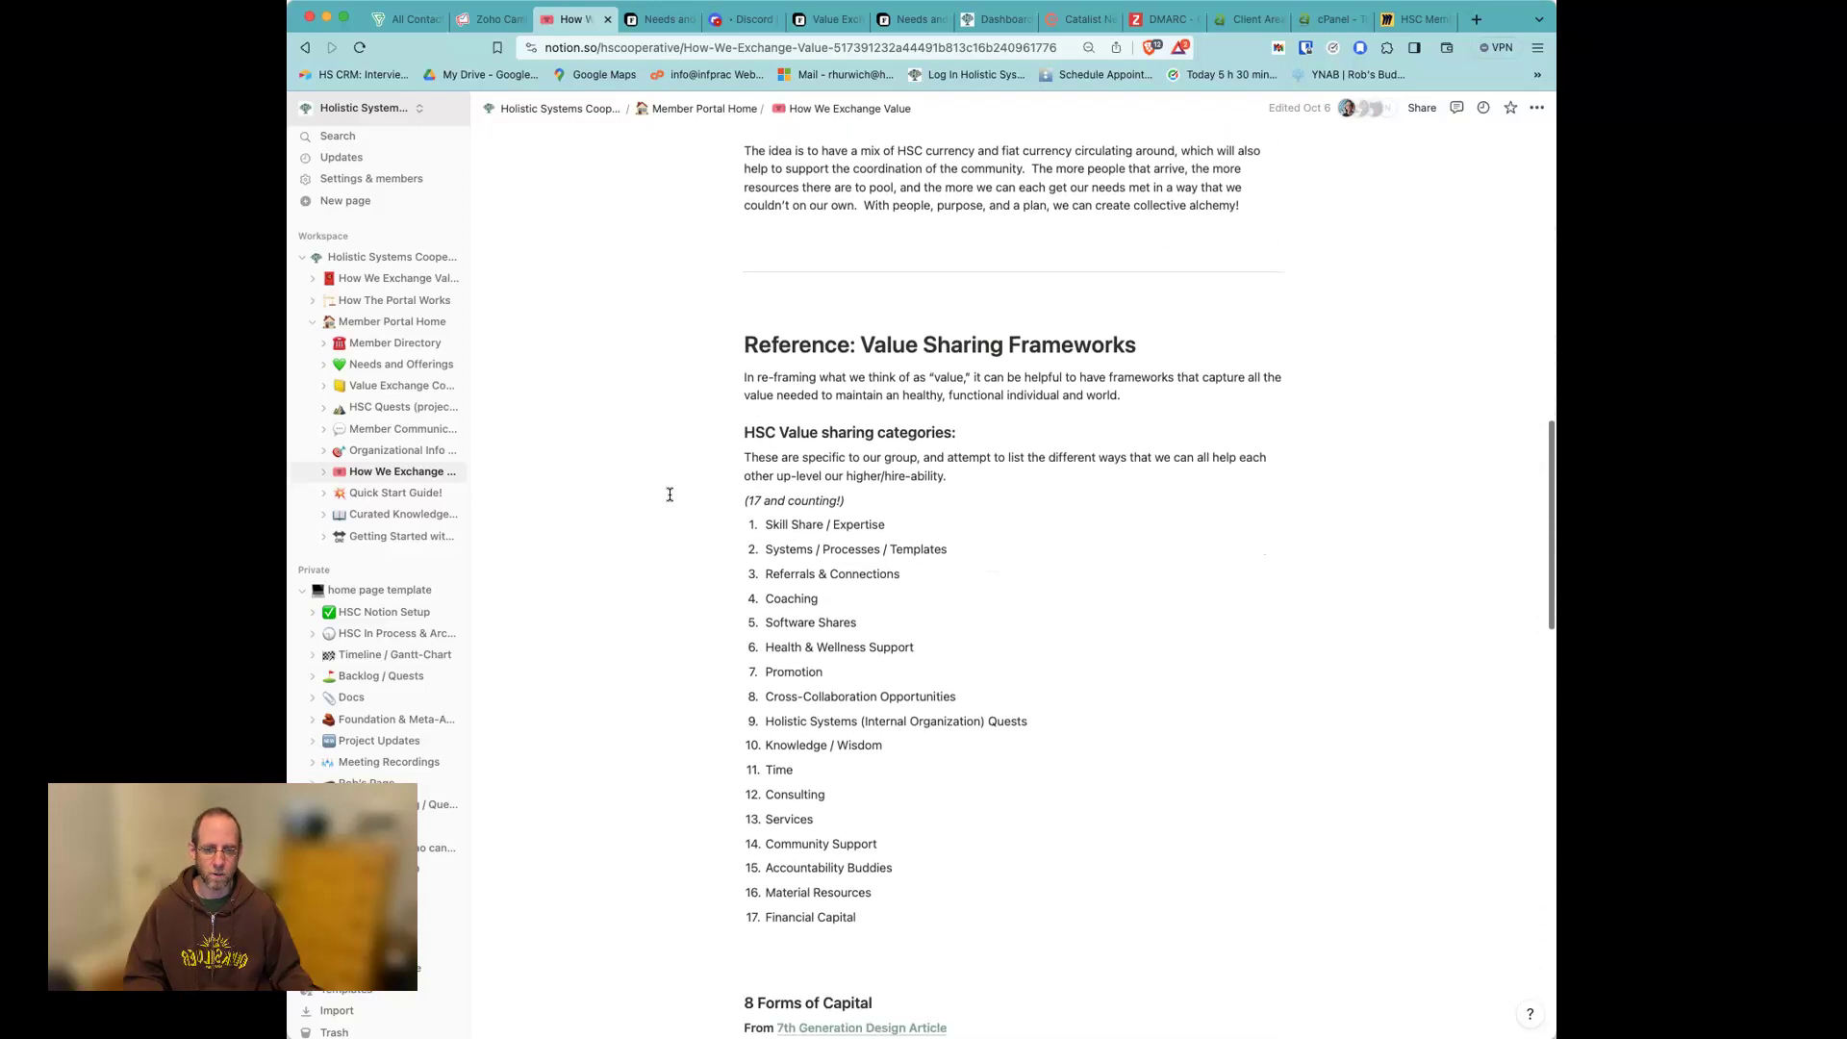
{"action": "key", "text": "Home"}
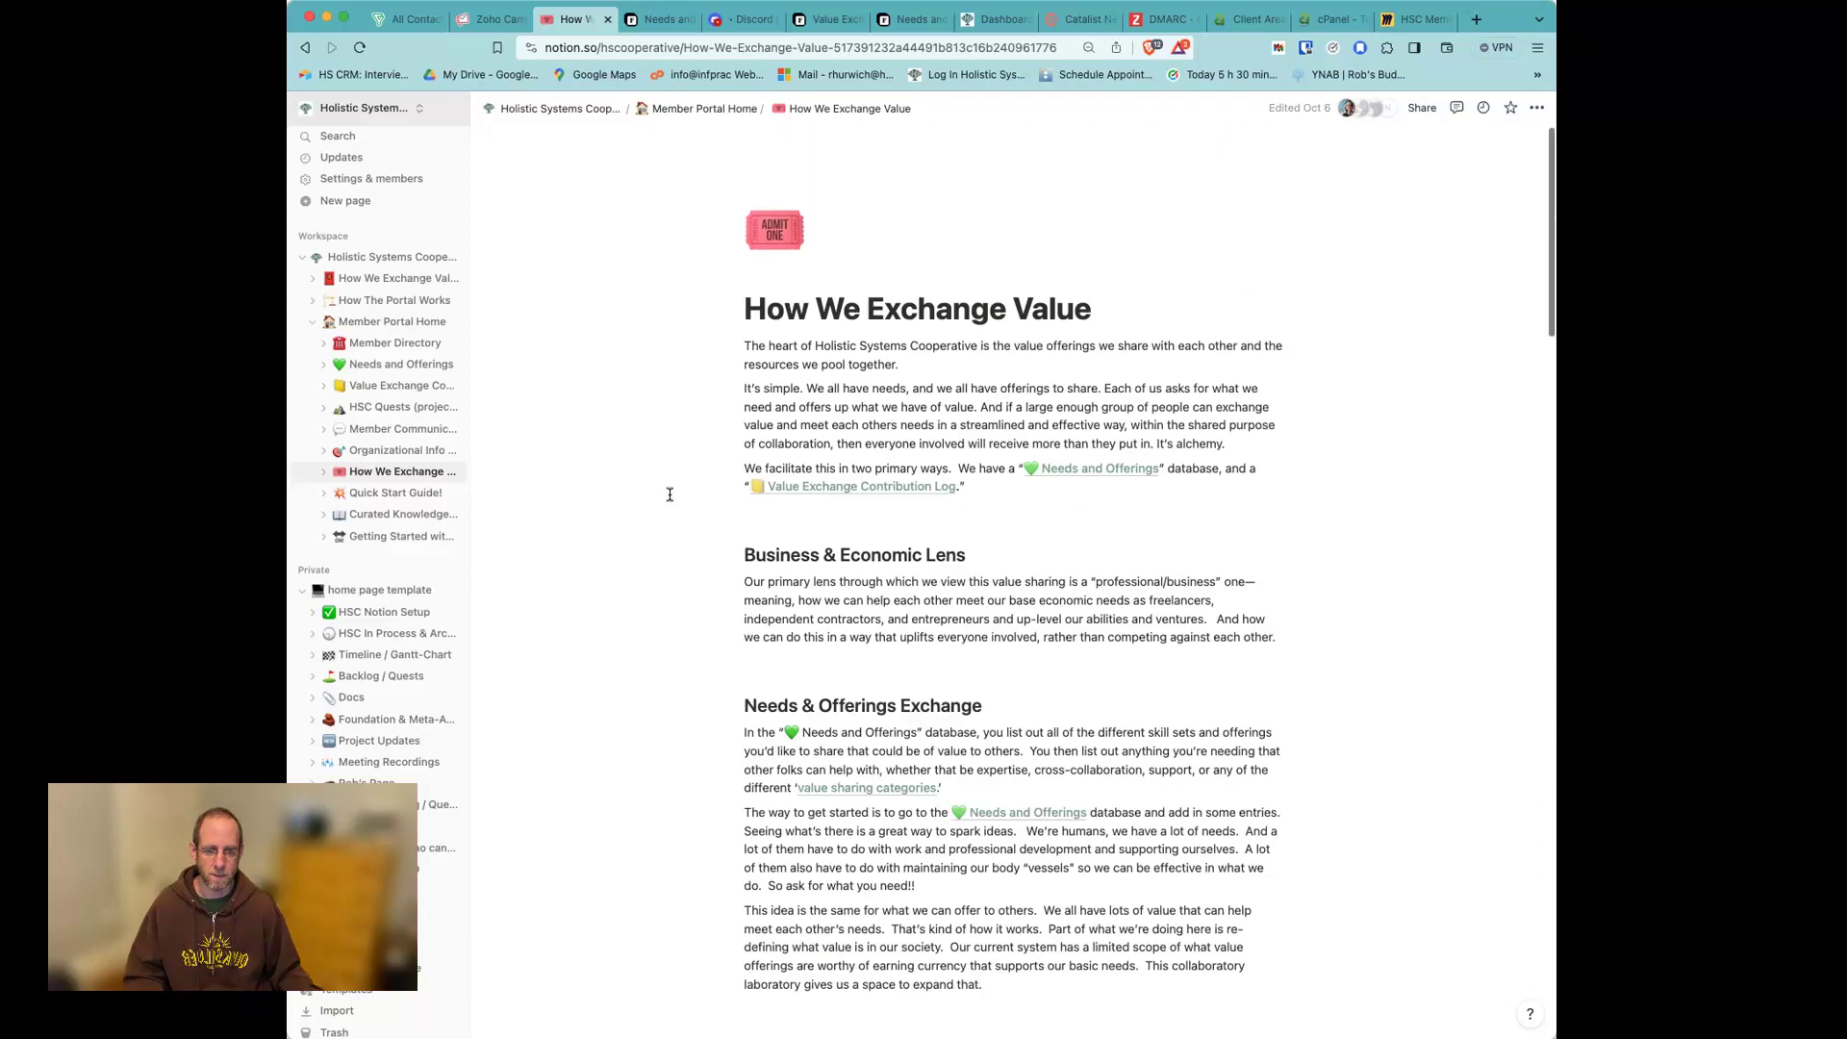
Step: Go to Member Portal Home, open the Value Exchange Contribution Log and review its table of contributions
{"action": "left_click", "coordinate": [709, 110]}
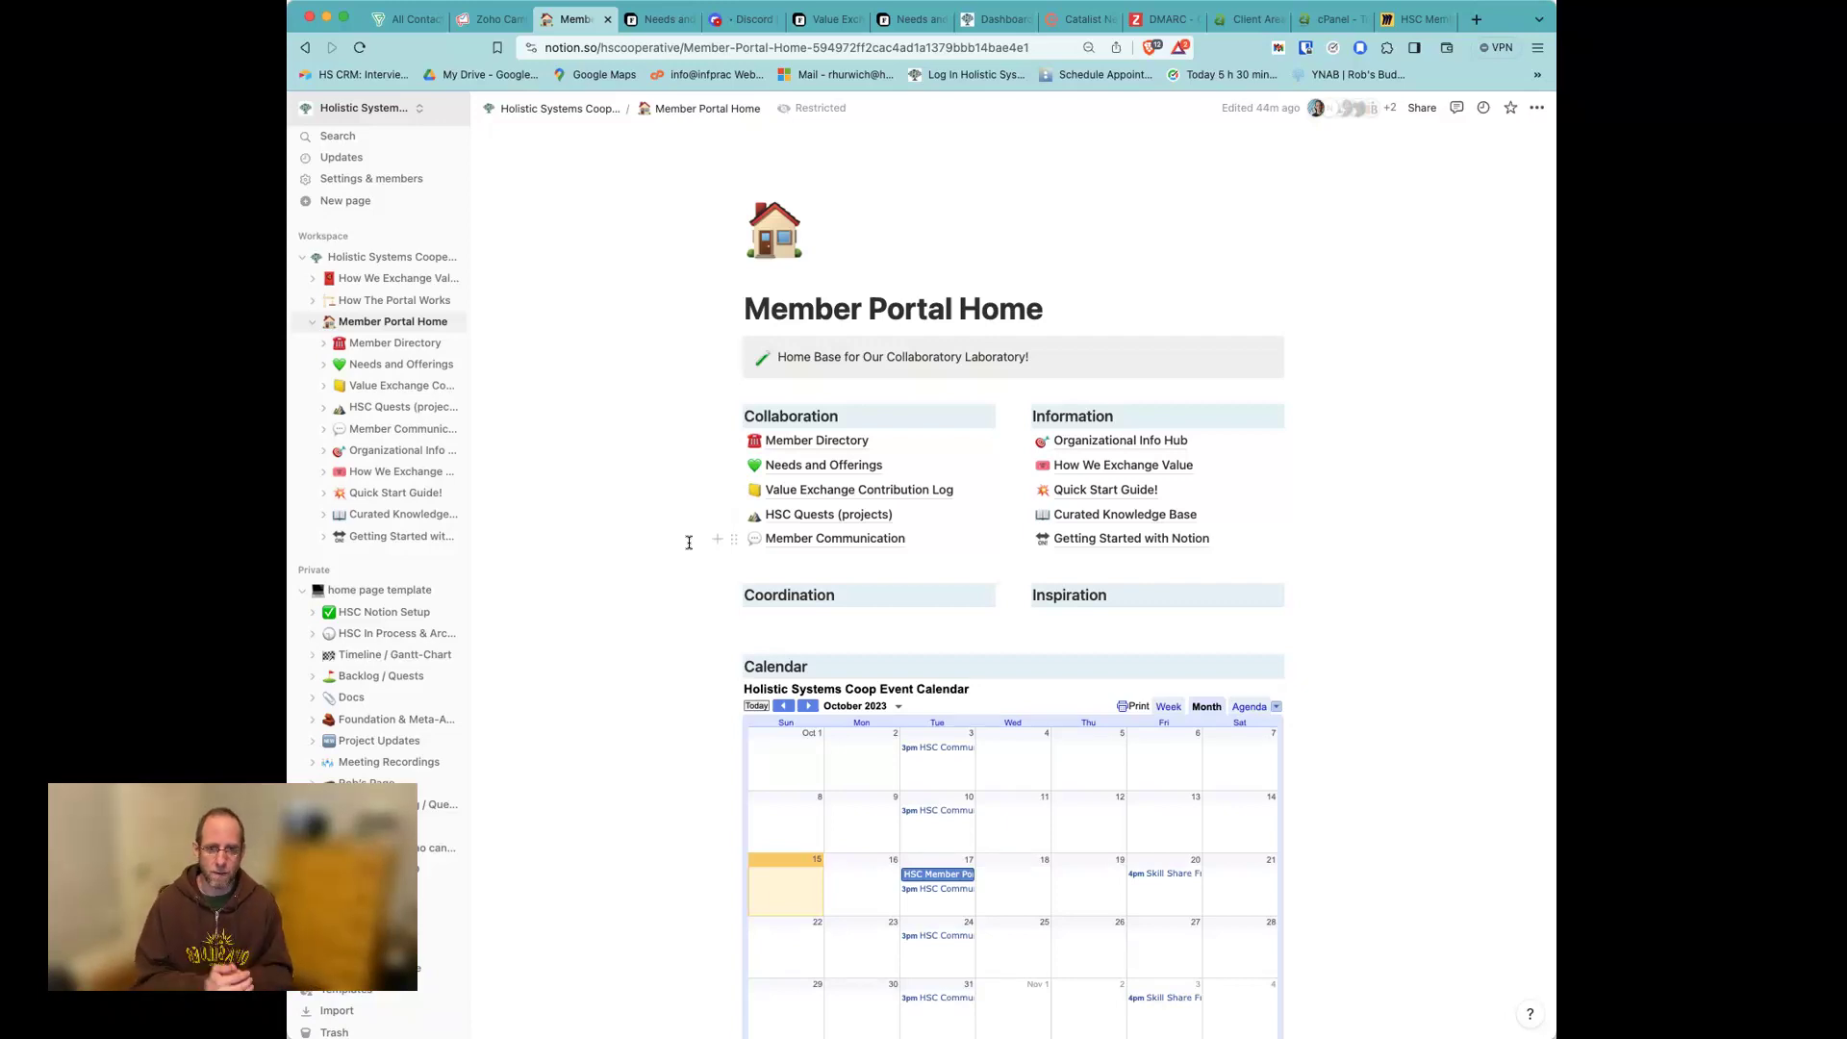
{"action": "left_click", "coordinate": [859, 489]}
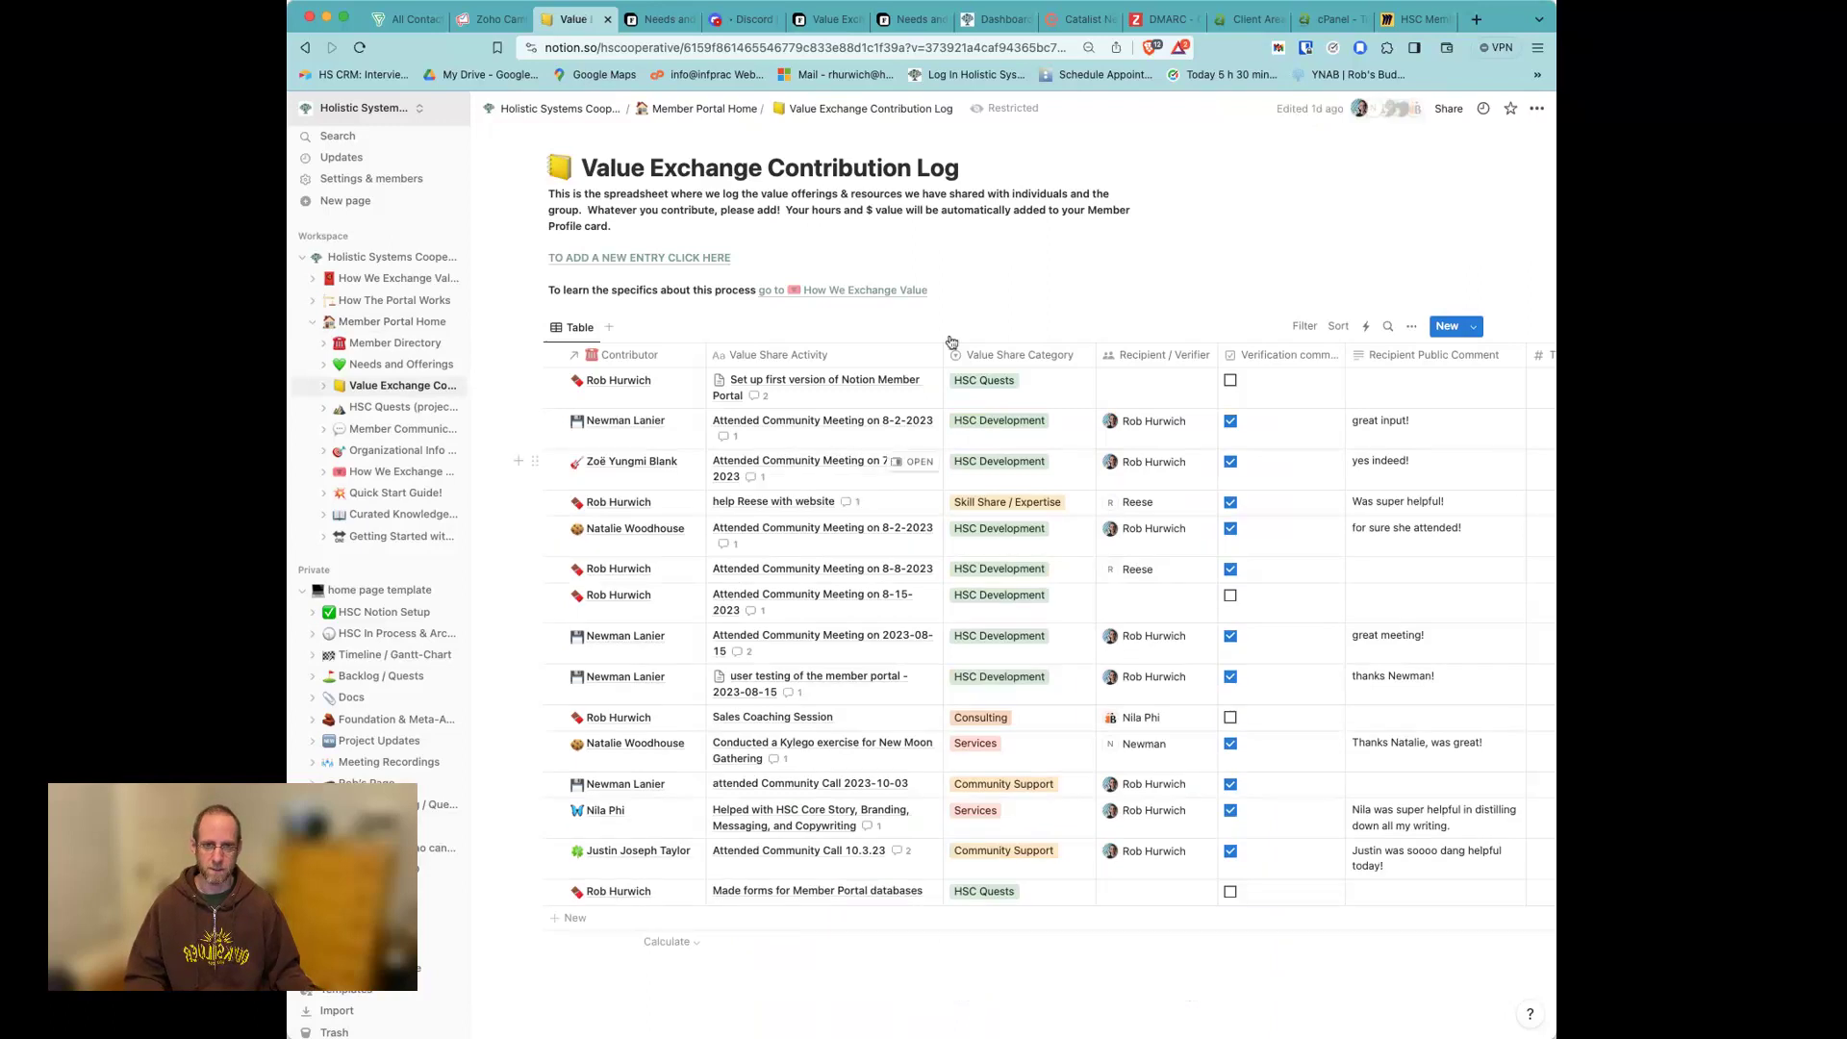
{"action": "scroll", "coordinate": [1045, 267], "scroll_direction": "down", "scroll_amount": 1}
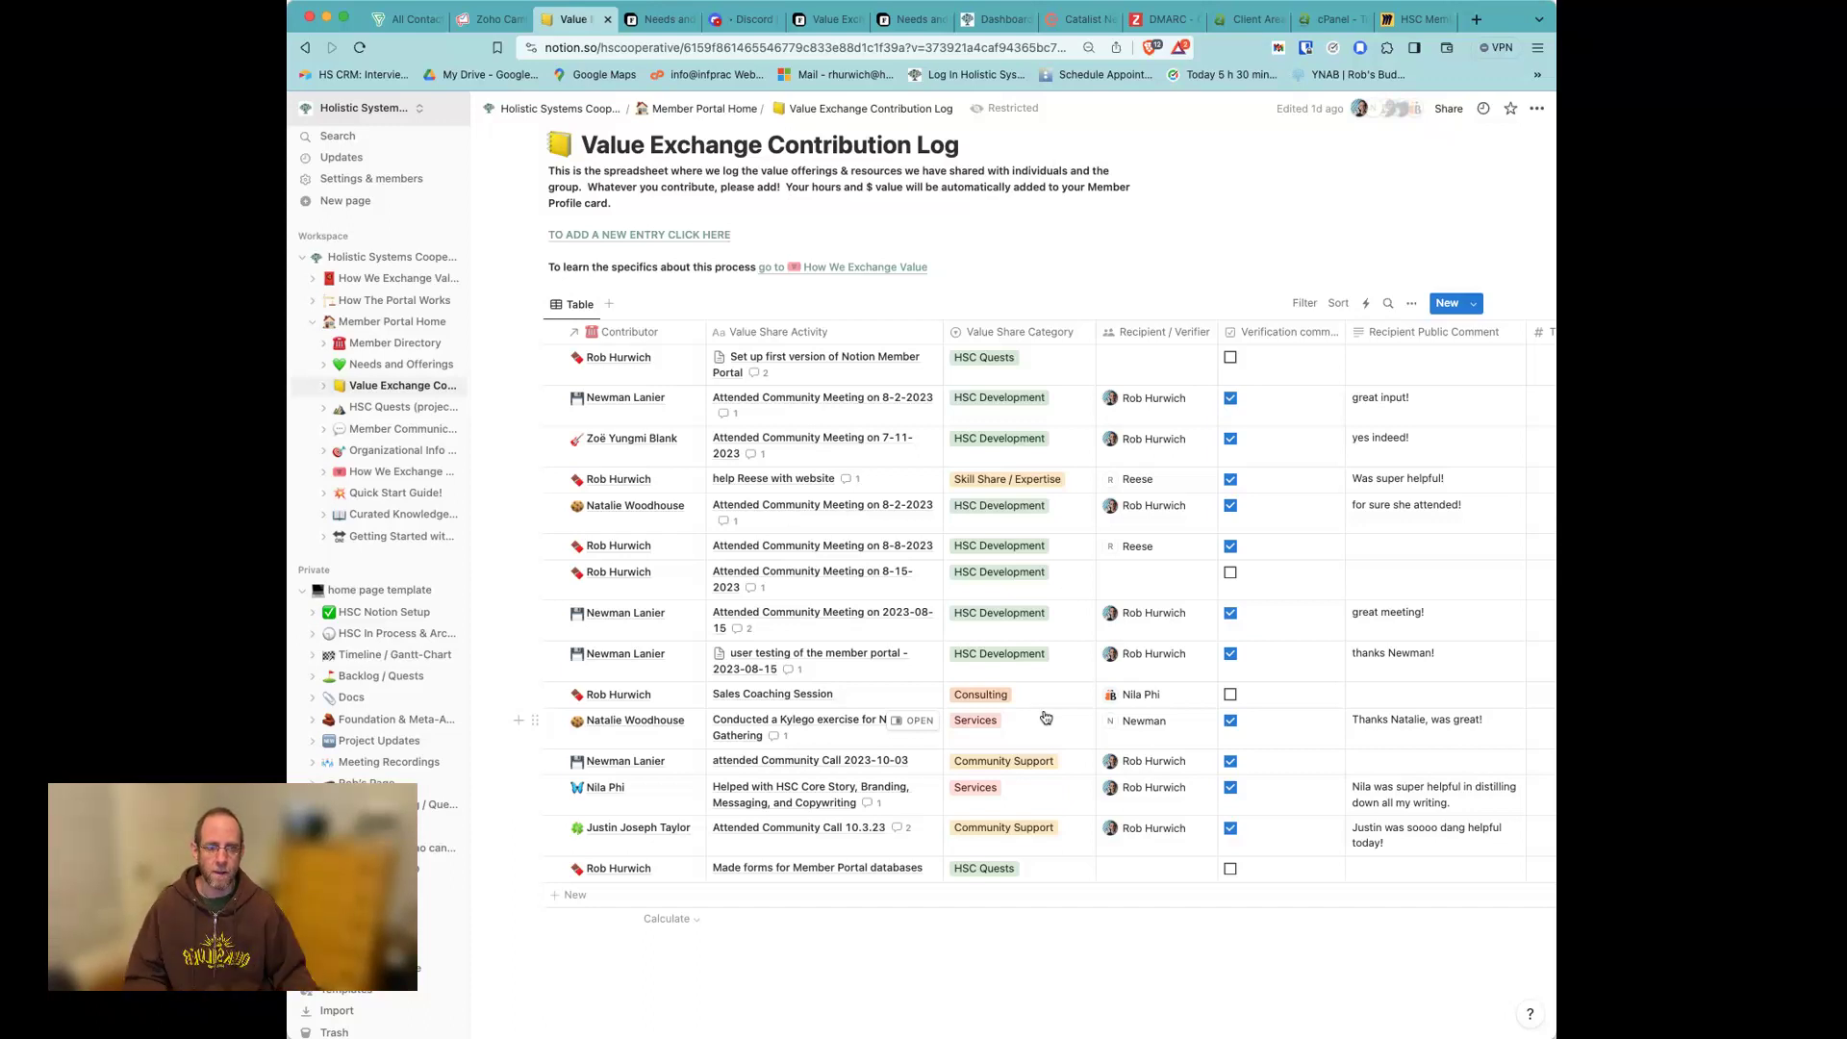
{"action": "scroll", "coordinate": [1145, 694], "scroll_direction": "right", "scroll_amount": 1}
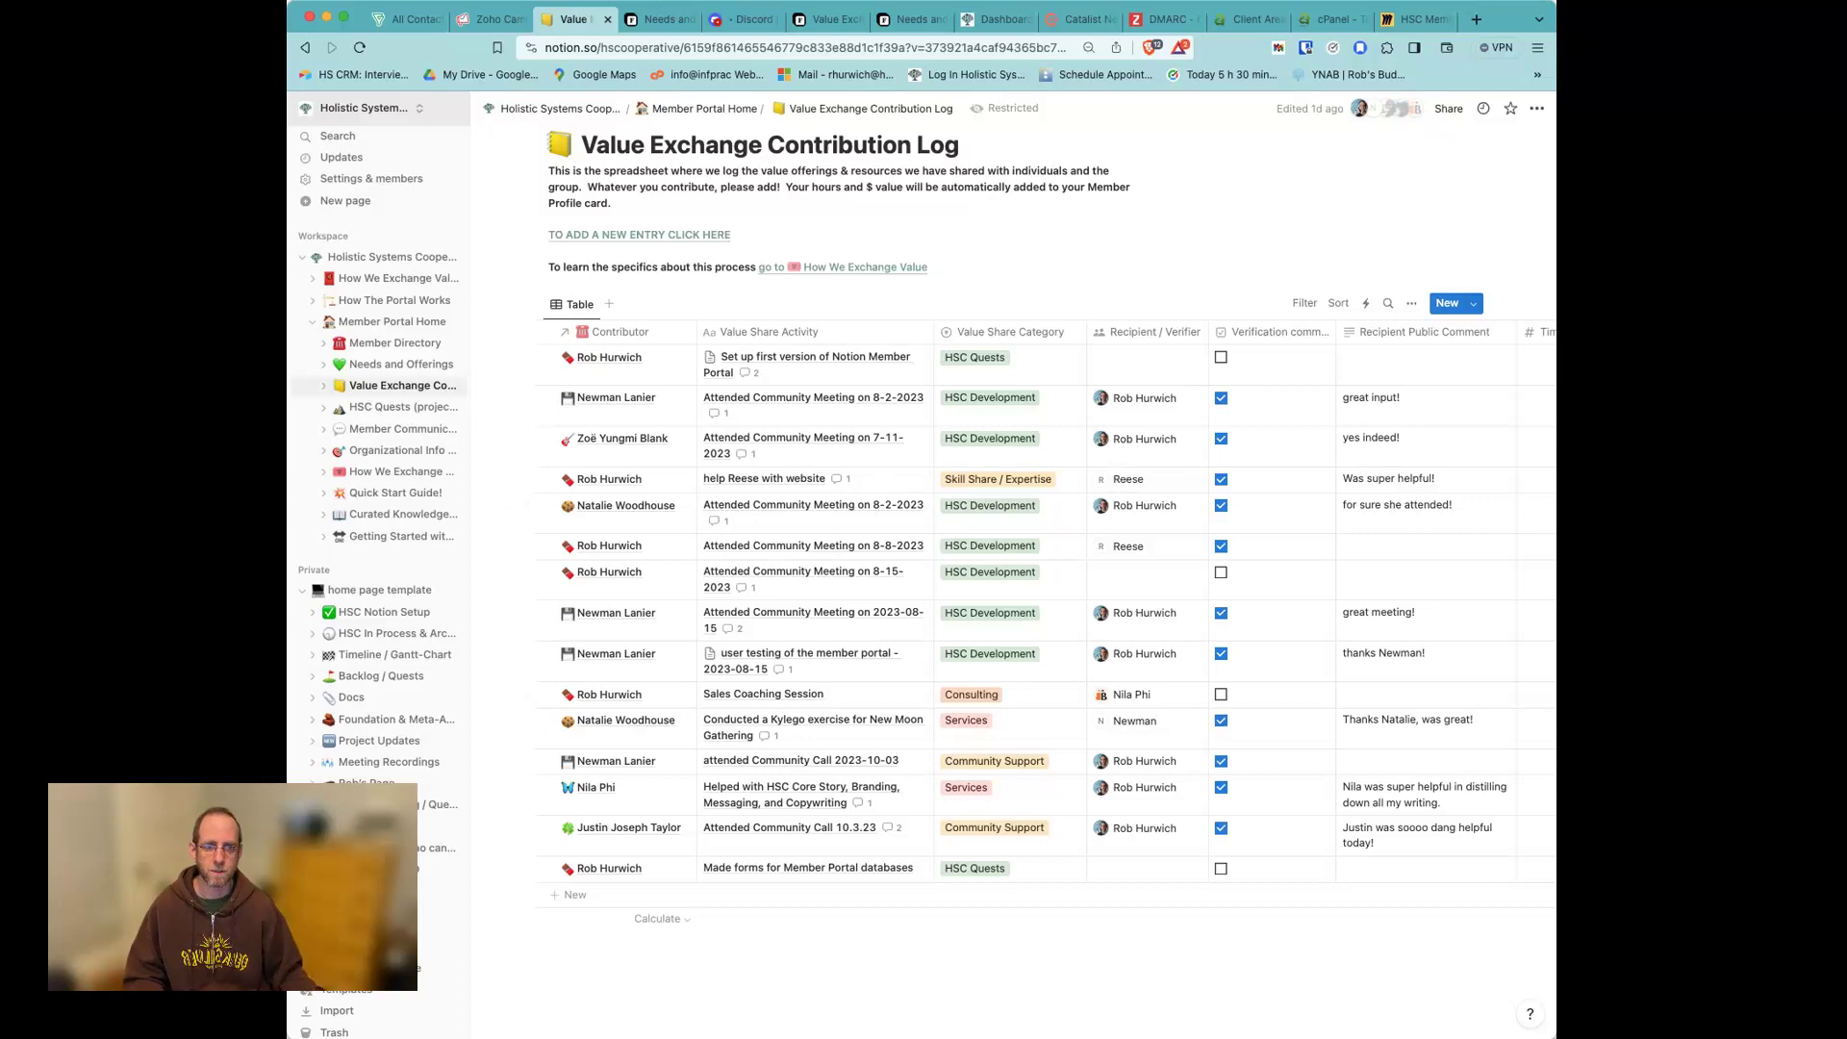
Step: View the Holistic Systems Cooperative dashboard on the Hypha DAO site and return to the Value Exchange Contribution Log in Notion
{"action": "left_click", "coordinate": [995, 19]}
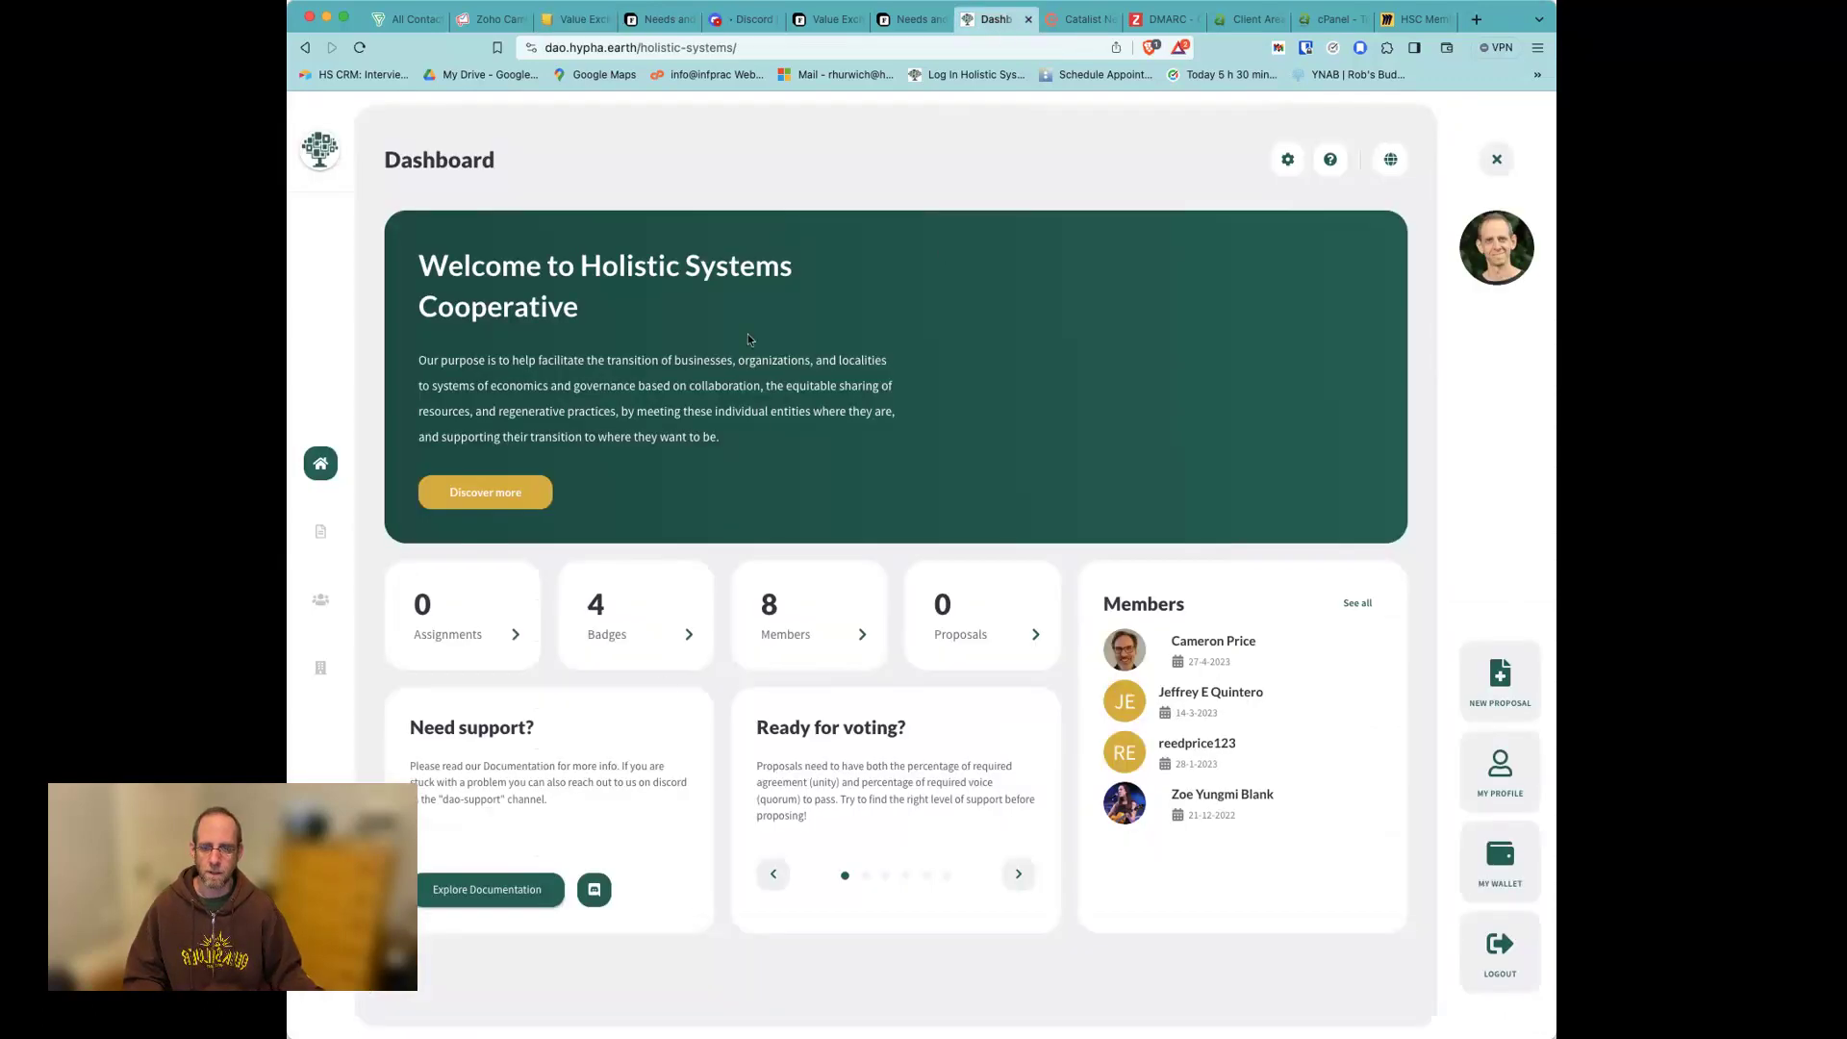
{"action": "scroll", "coordinate": [890, 414], "scroll_direction": "down", "scroll_amount": 1}
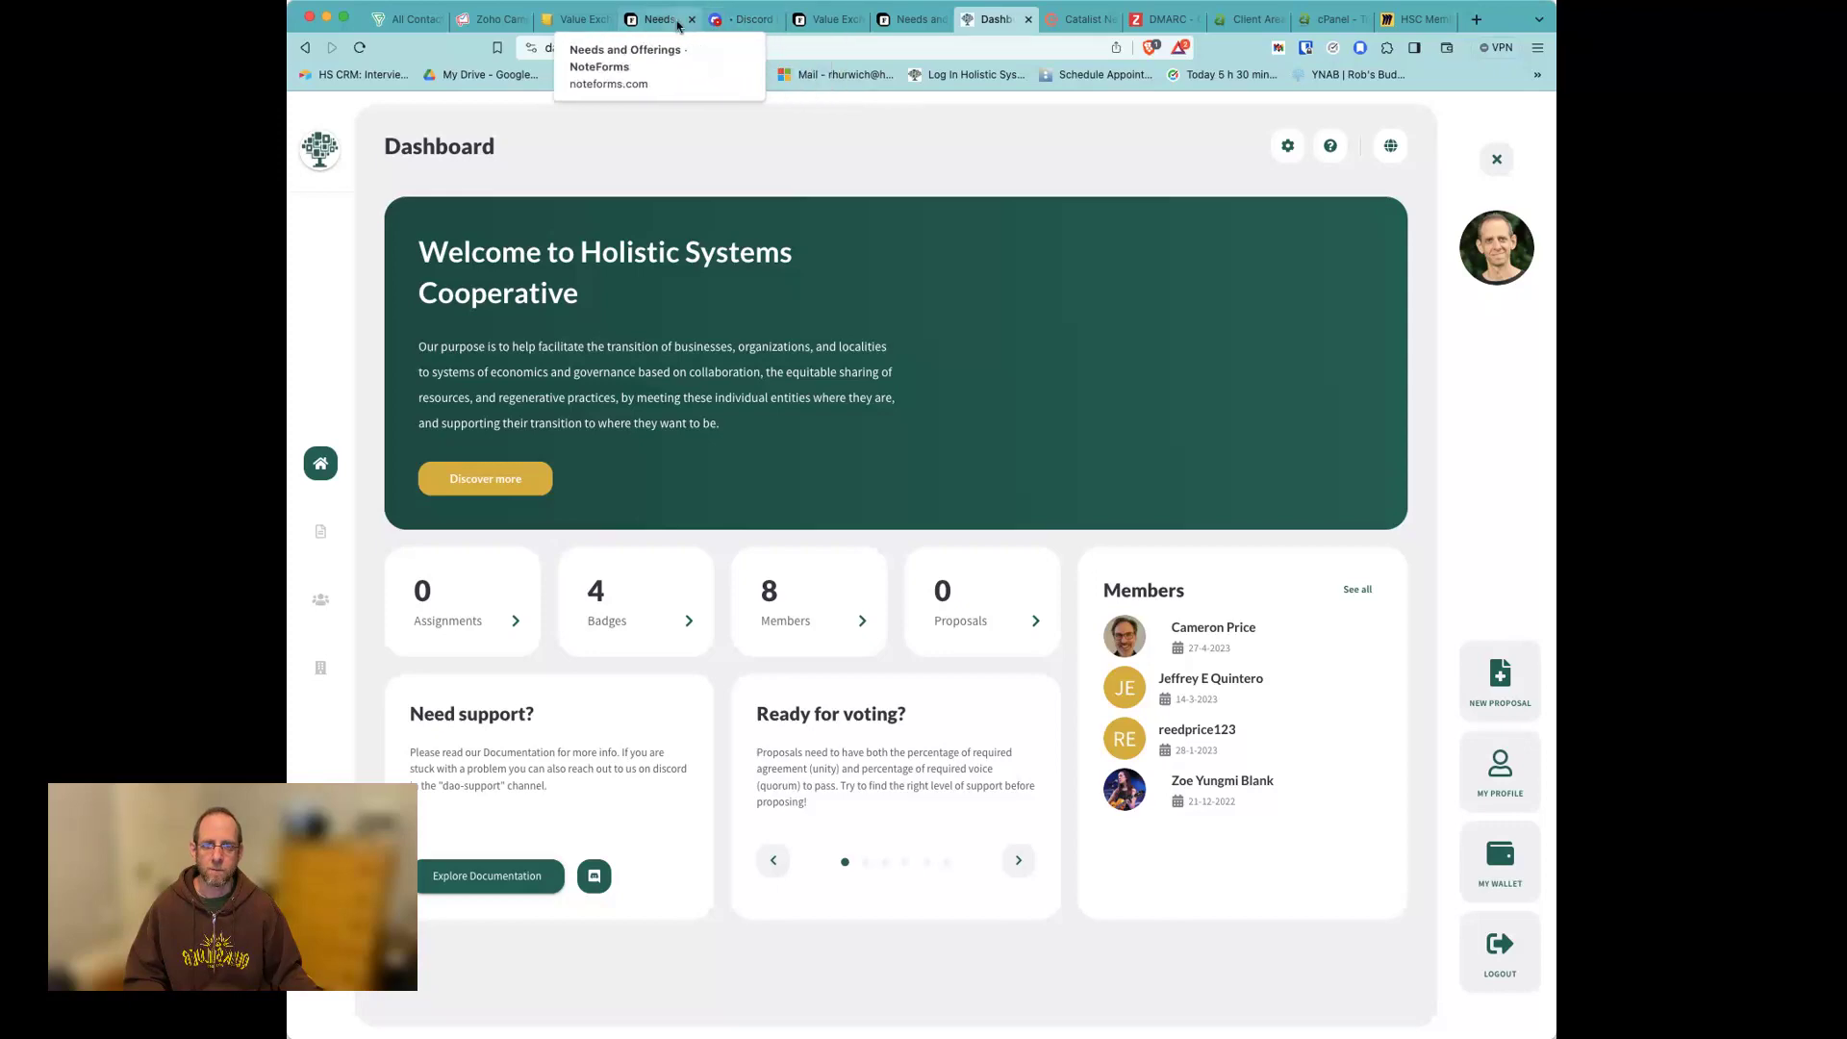
{"action": "left_click", "coordinate": [582, 23]}
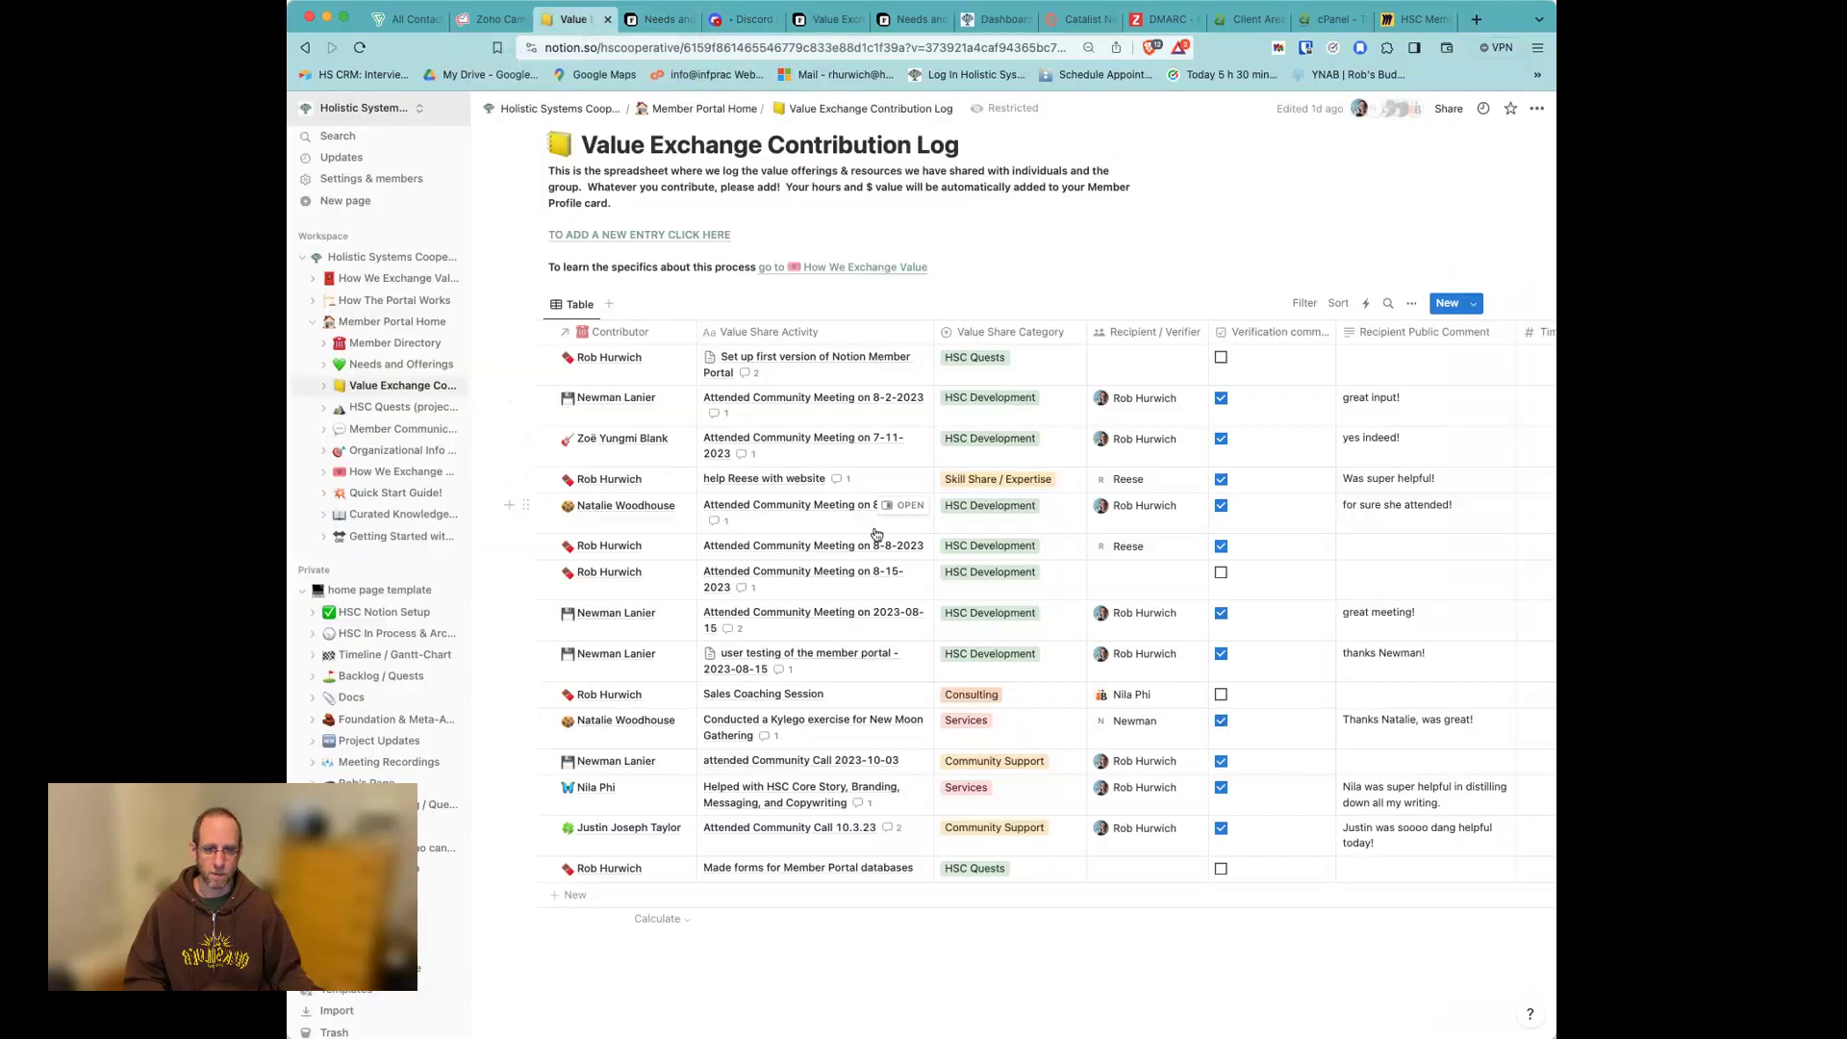
{"action": "scroll", "coordinate": [731, 404], "scroll_direction": "down", "scroll_amount": 1}
{"action": "scroll", "coordinate": [673, 240], "scroll_direction": "up", "scroll_amount": 2}
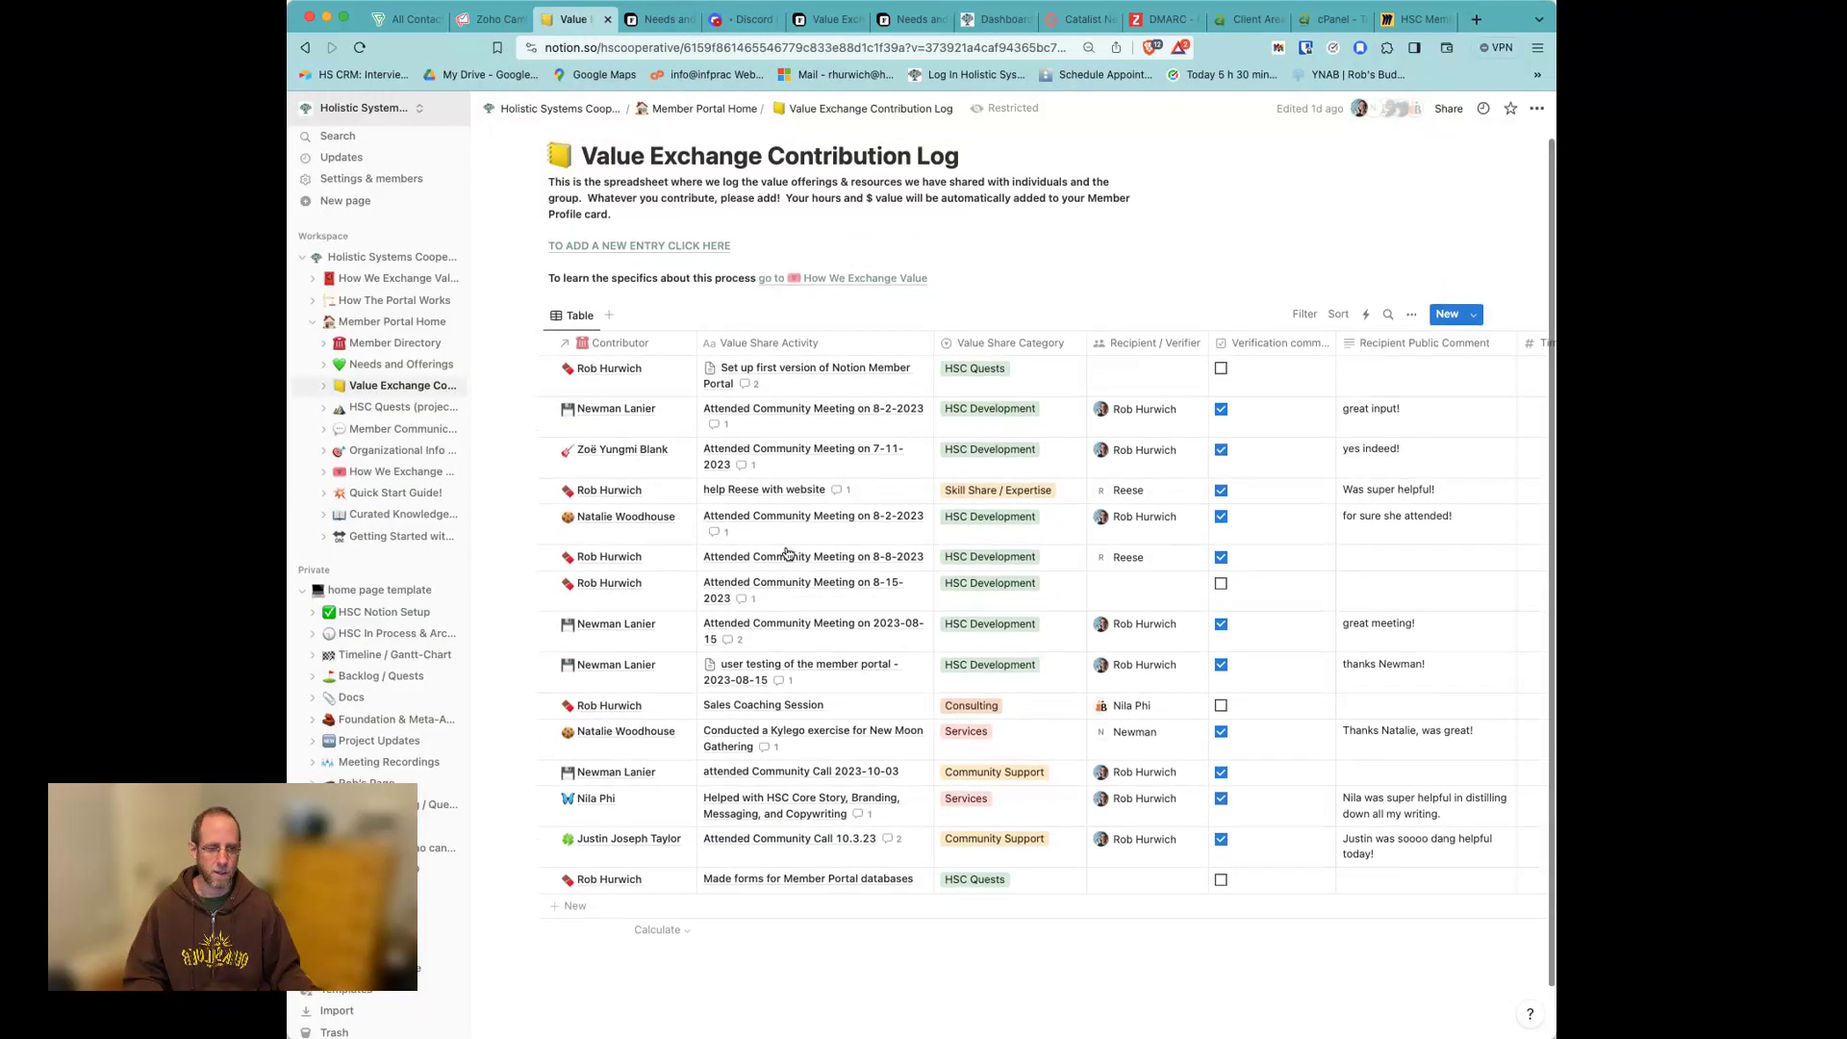
Step: Open the new-entry form for the Value Exchange Contribution Log and return to the log to review its remaining columns
{"action": "left_click", "coordinate": [668, 249]}
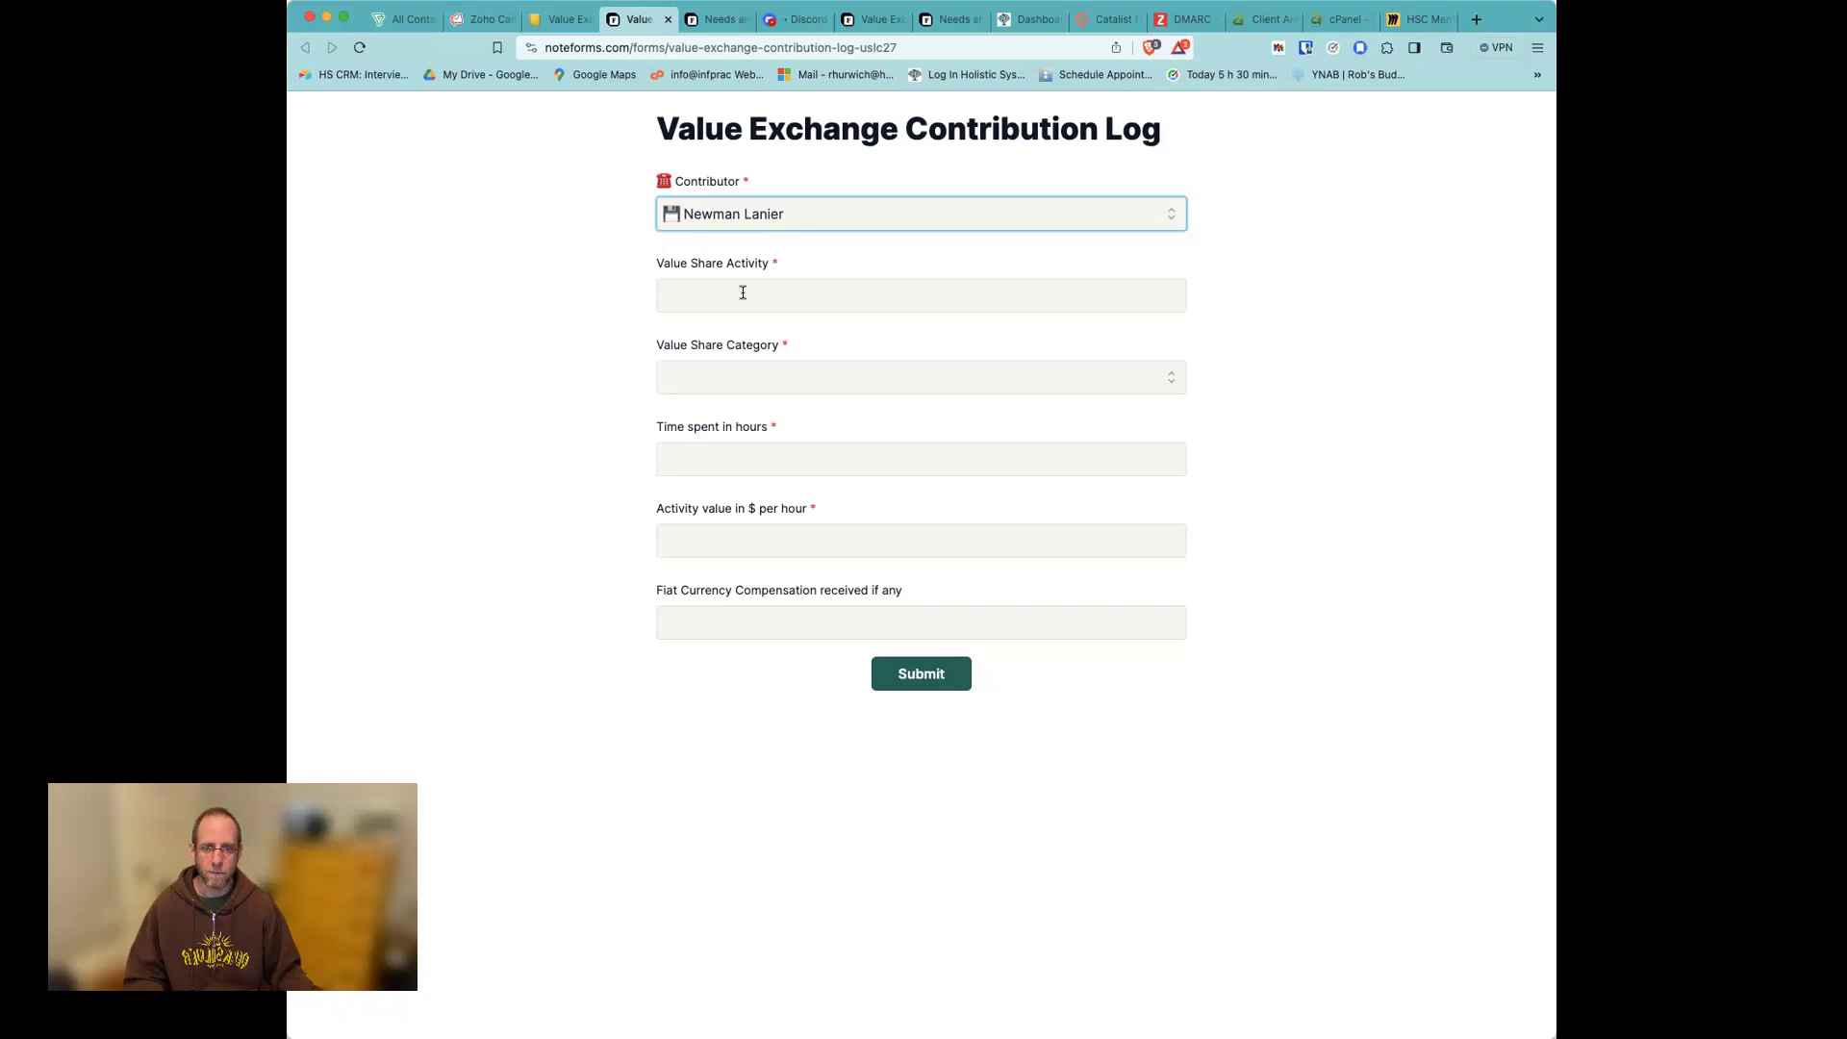
{"action": "key", "text": "ctrl+shift+Tab"}
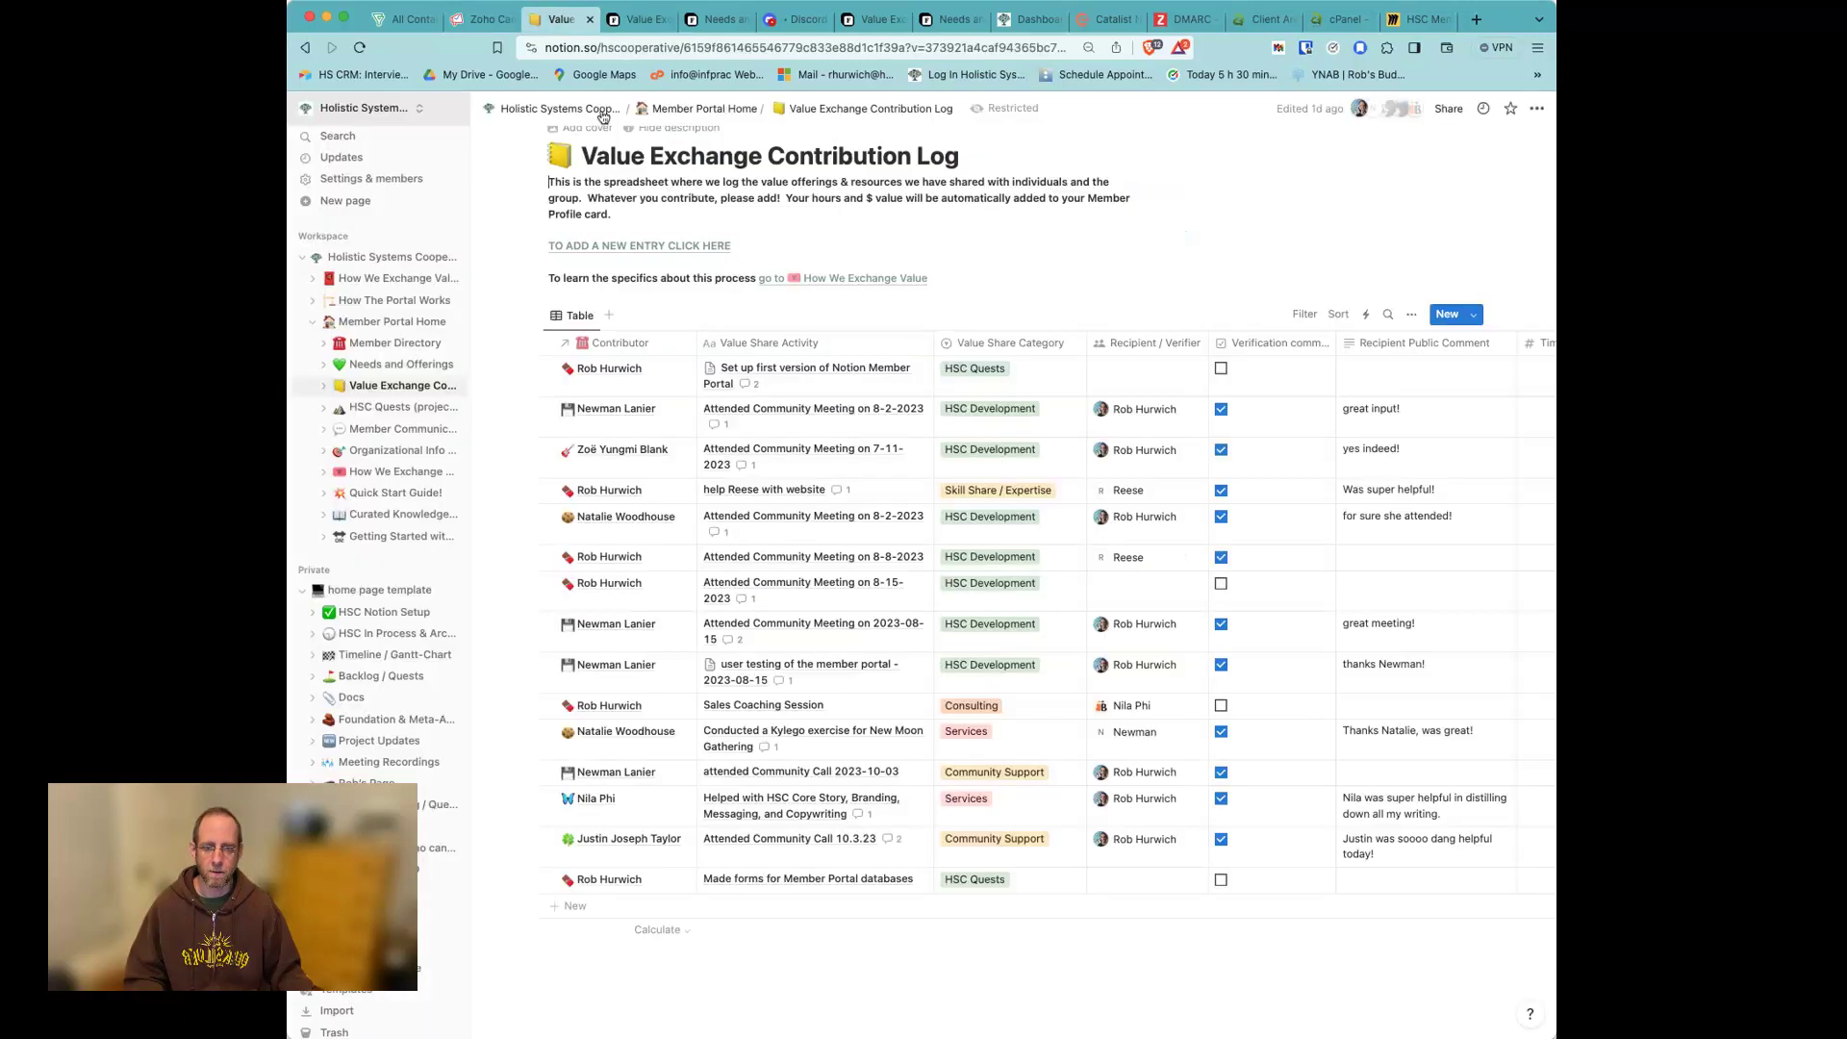
{"action": "scroll", "coordinate": [1041, 620], "scroll_direction": "left", "scroll_amount": 5}
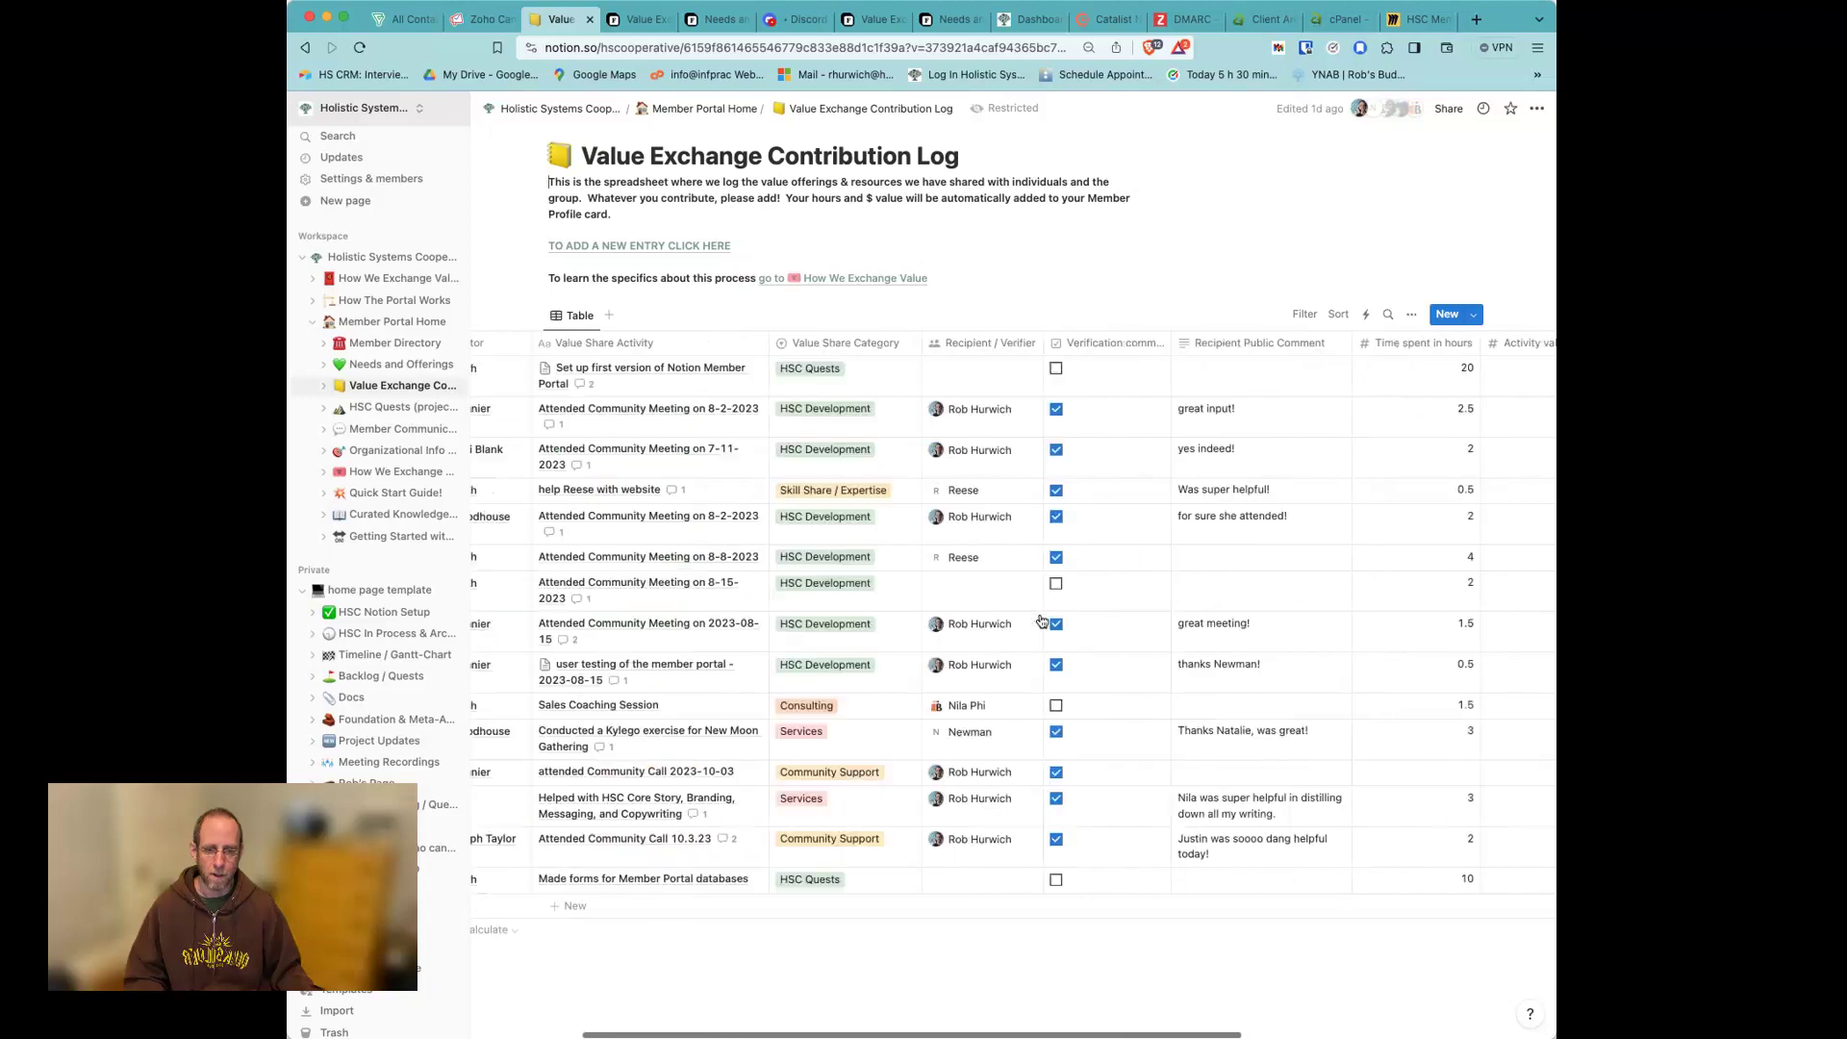
Step: Open HSC Quests (projects) from Member Portal Home and review the open quests across all columns up to Requested by
{"action": "left_click", "coordinate": [706, 110]}
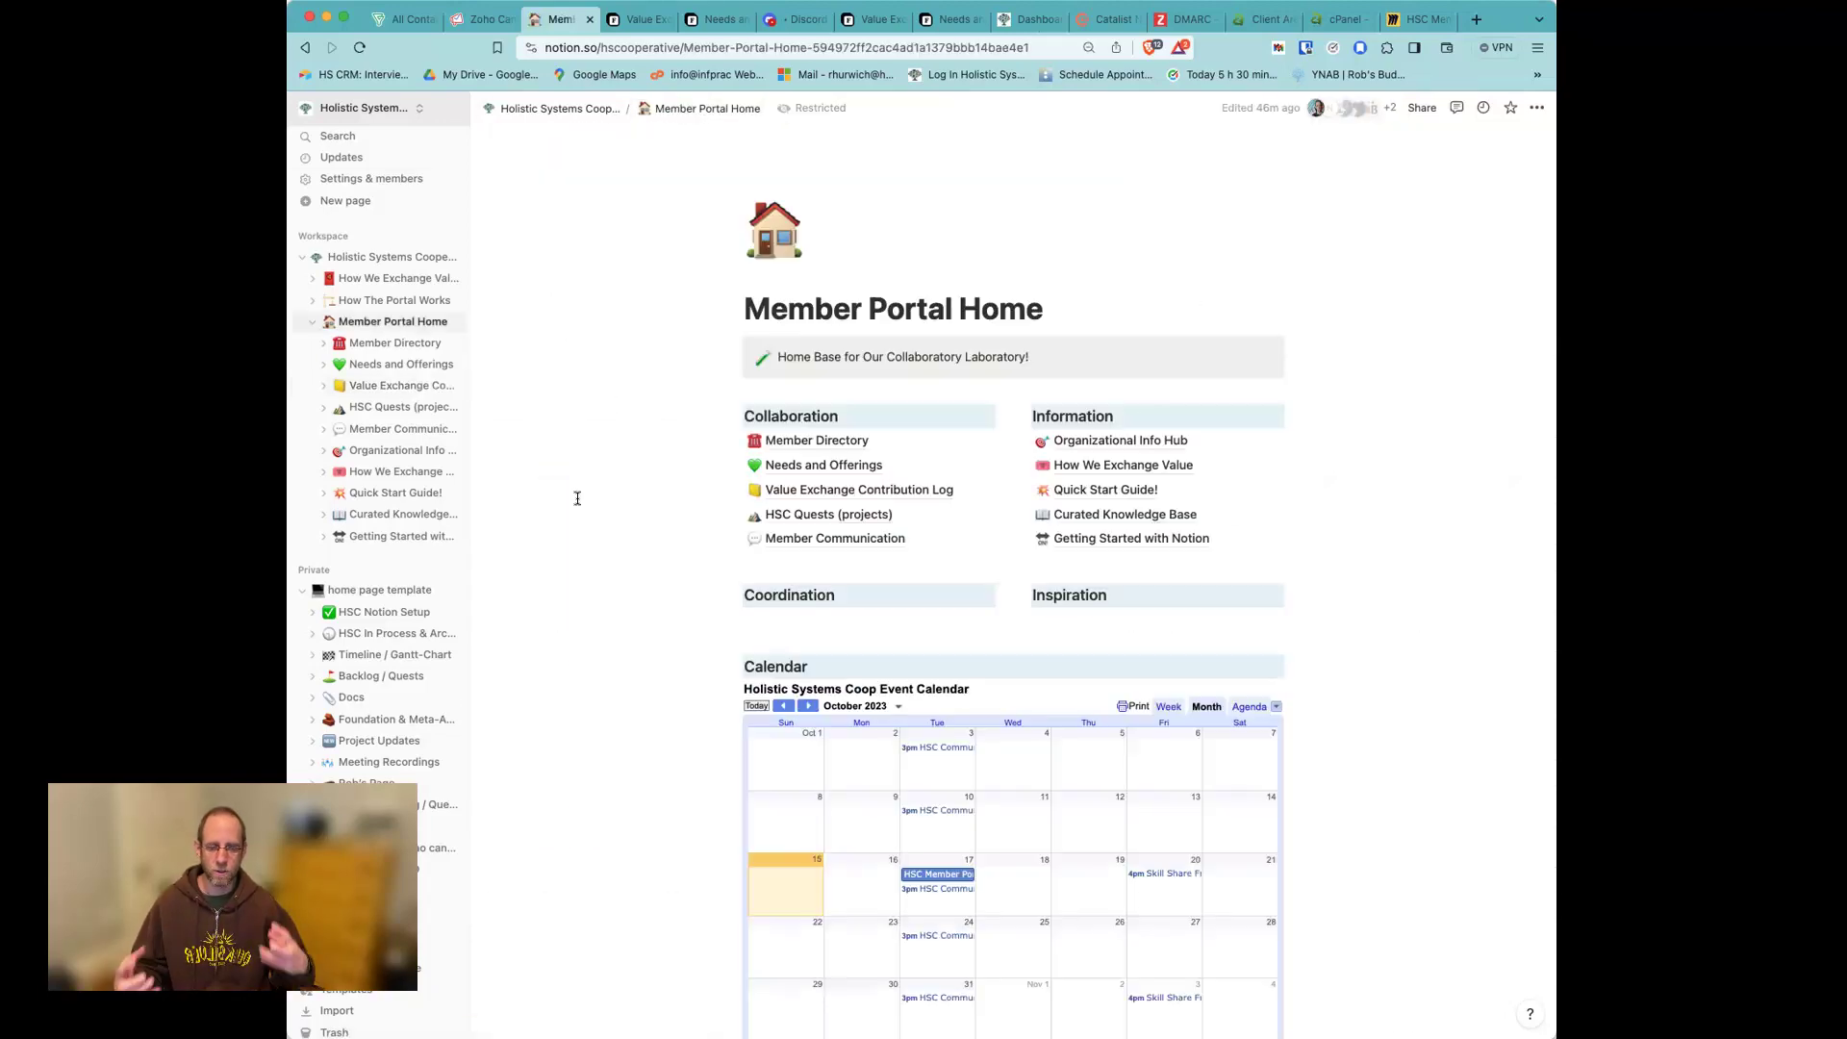
{"action": "left_click", "coordinate": [843, 518]}
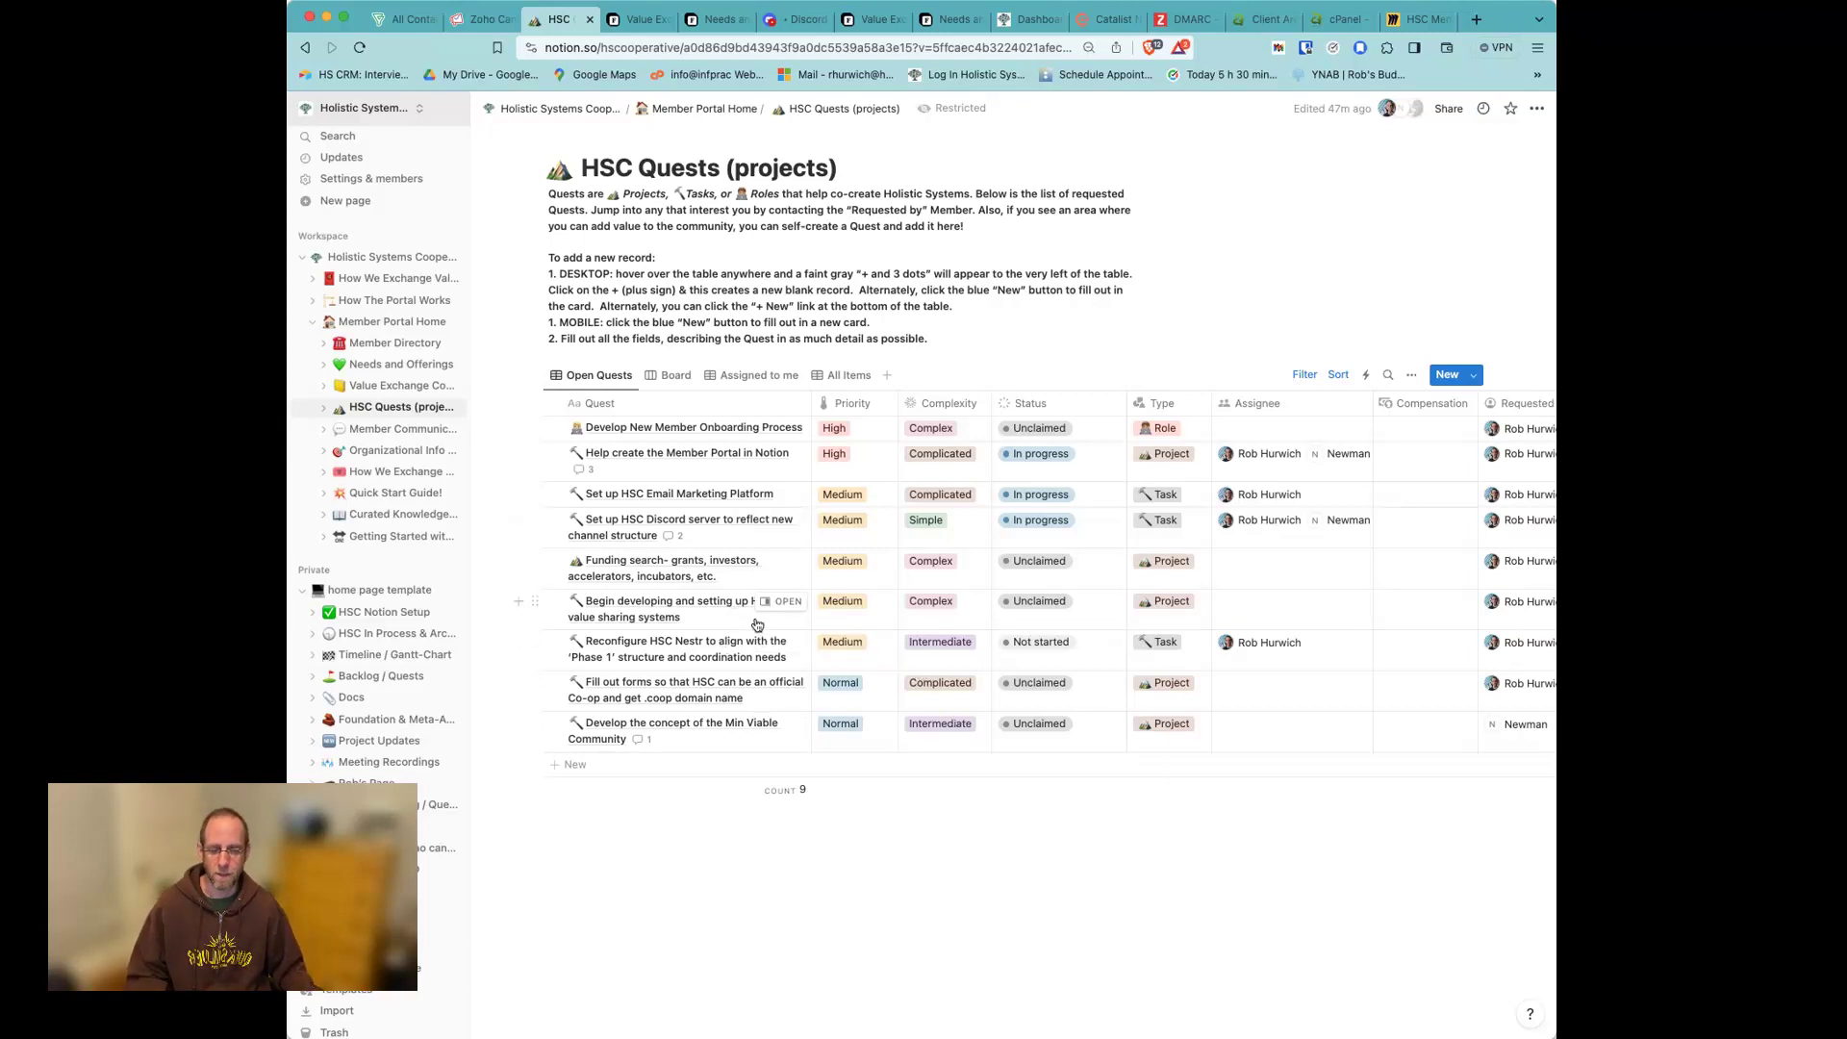
{"action": "scroll", "coordinate": [769, 625], "scroll_direction": "right", "scroll_amount": 3}
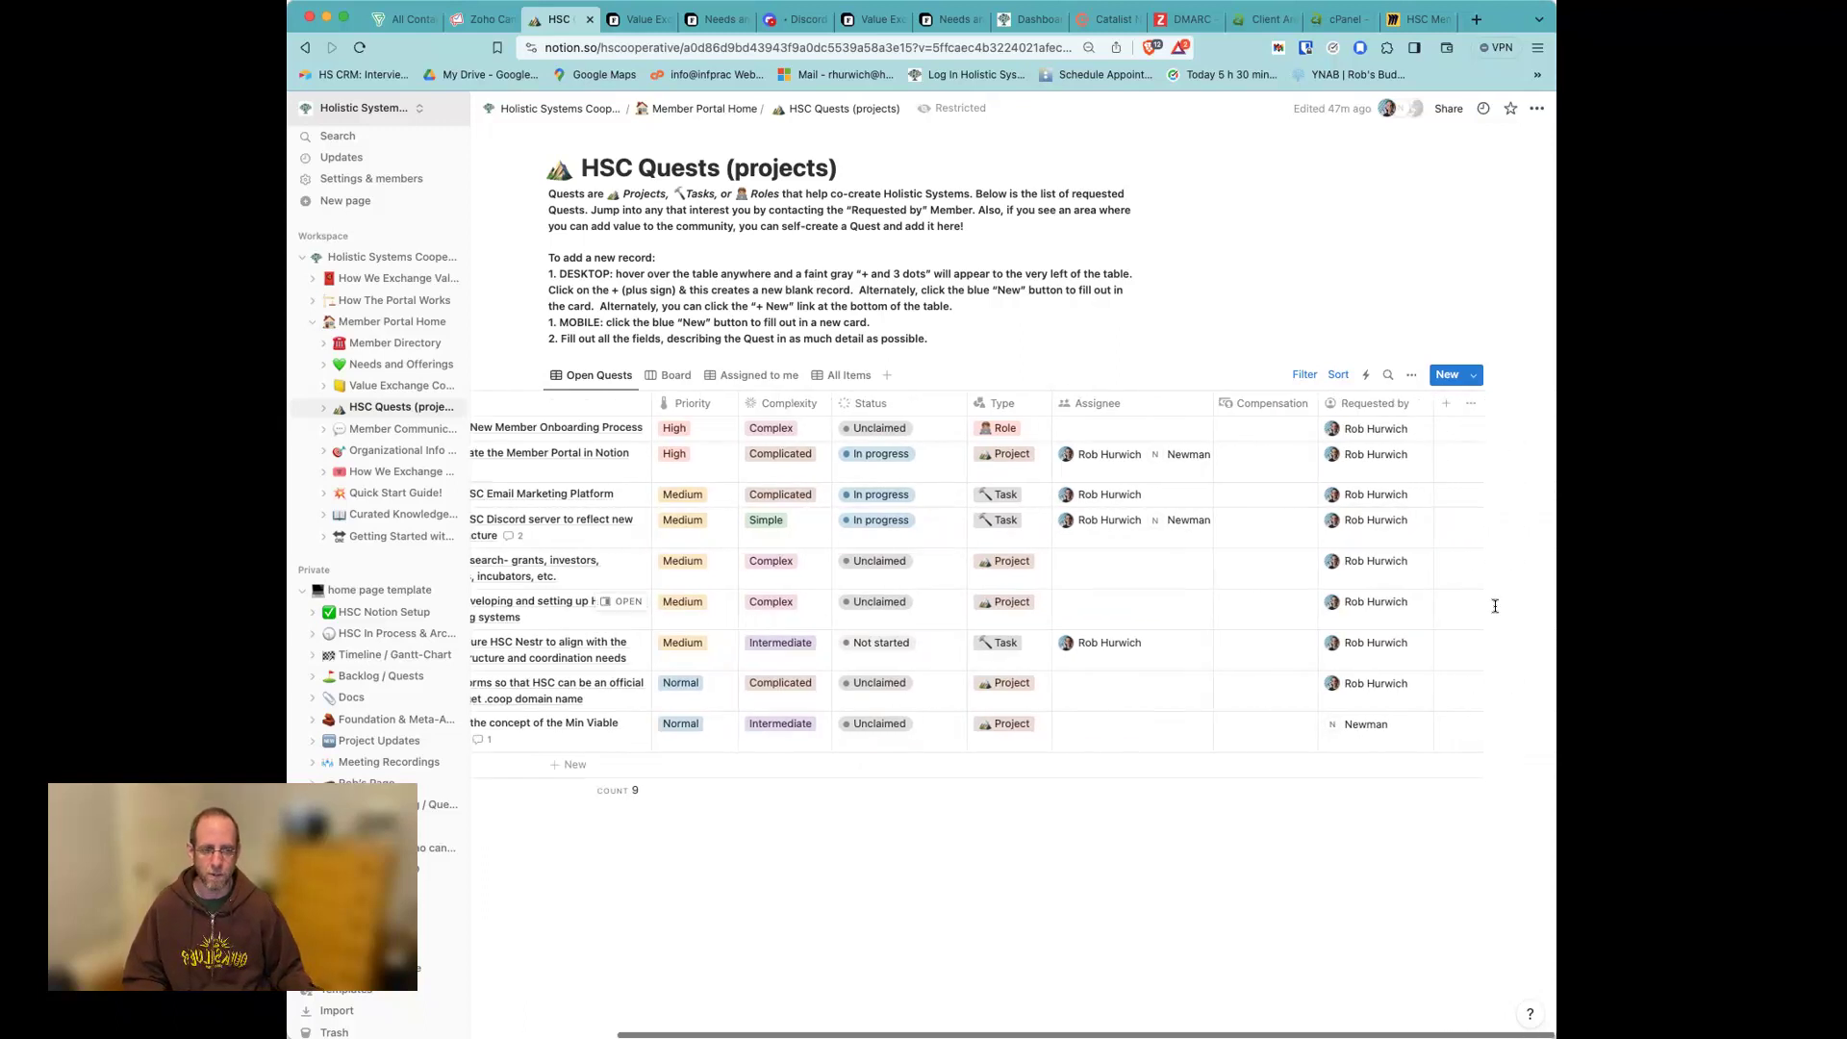
{"action": "scroll", "coordinate": [1115, 654], "scroll_direction": "left", "scroll_amount": 3}
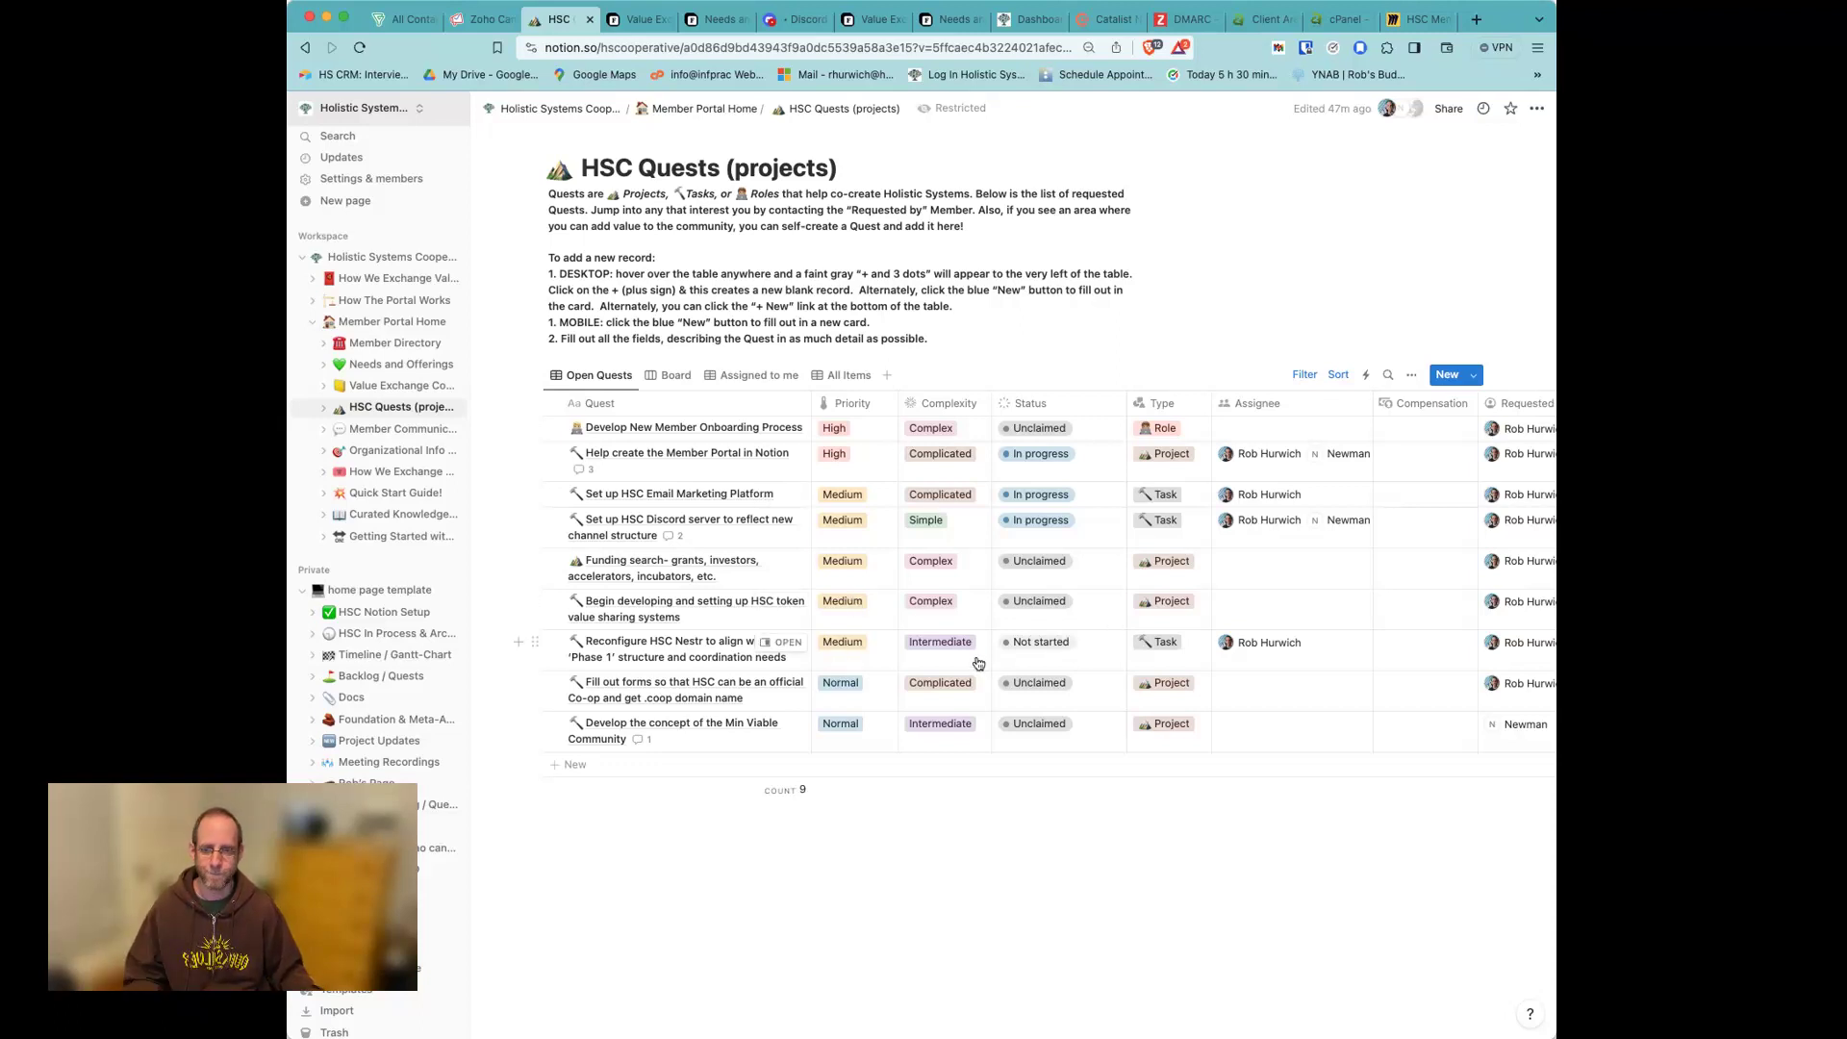
Step: Open the Member Communication page from Member Portal Home and follow its HSC Discord link
{"action": "left_click", "coordinate": [709, 109]}
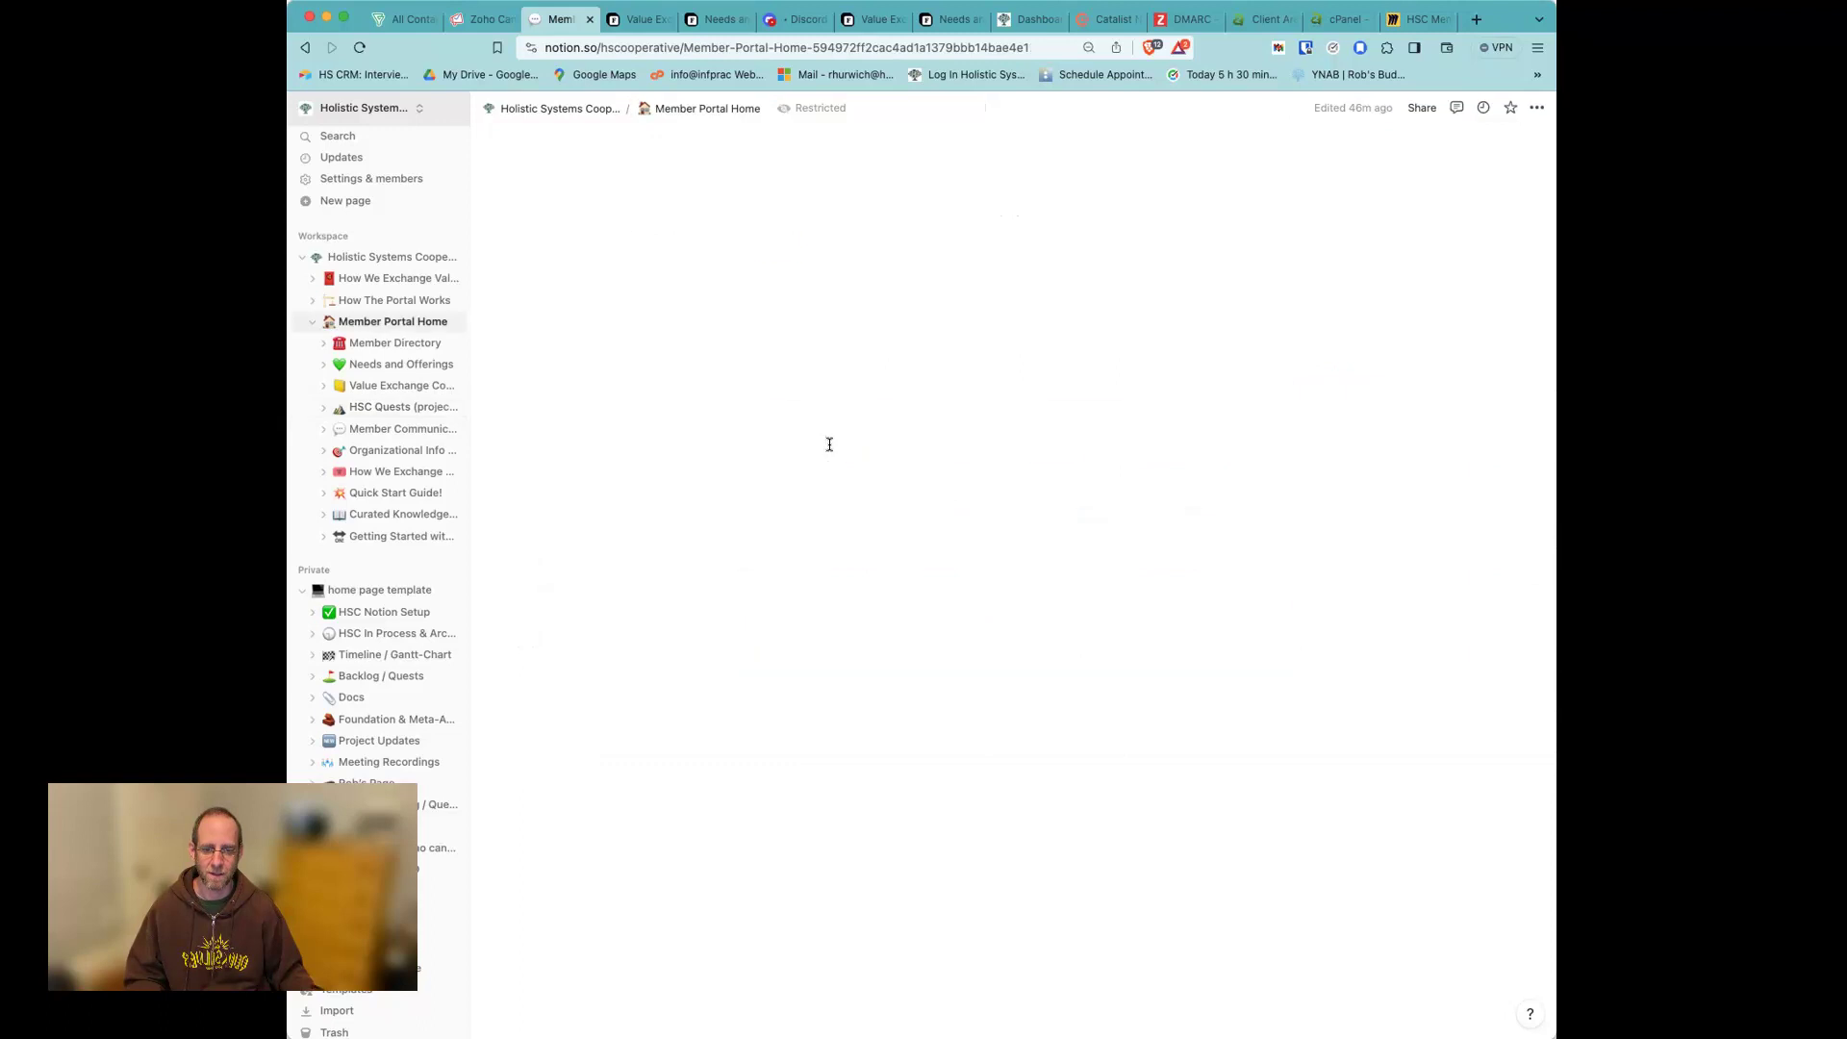
{"action": "left_click", "coordinate": [844, 541]}
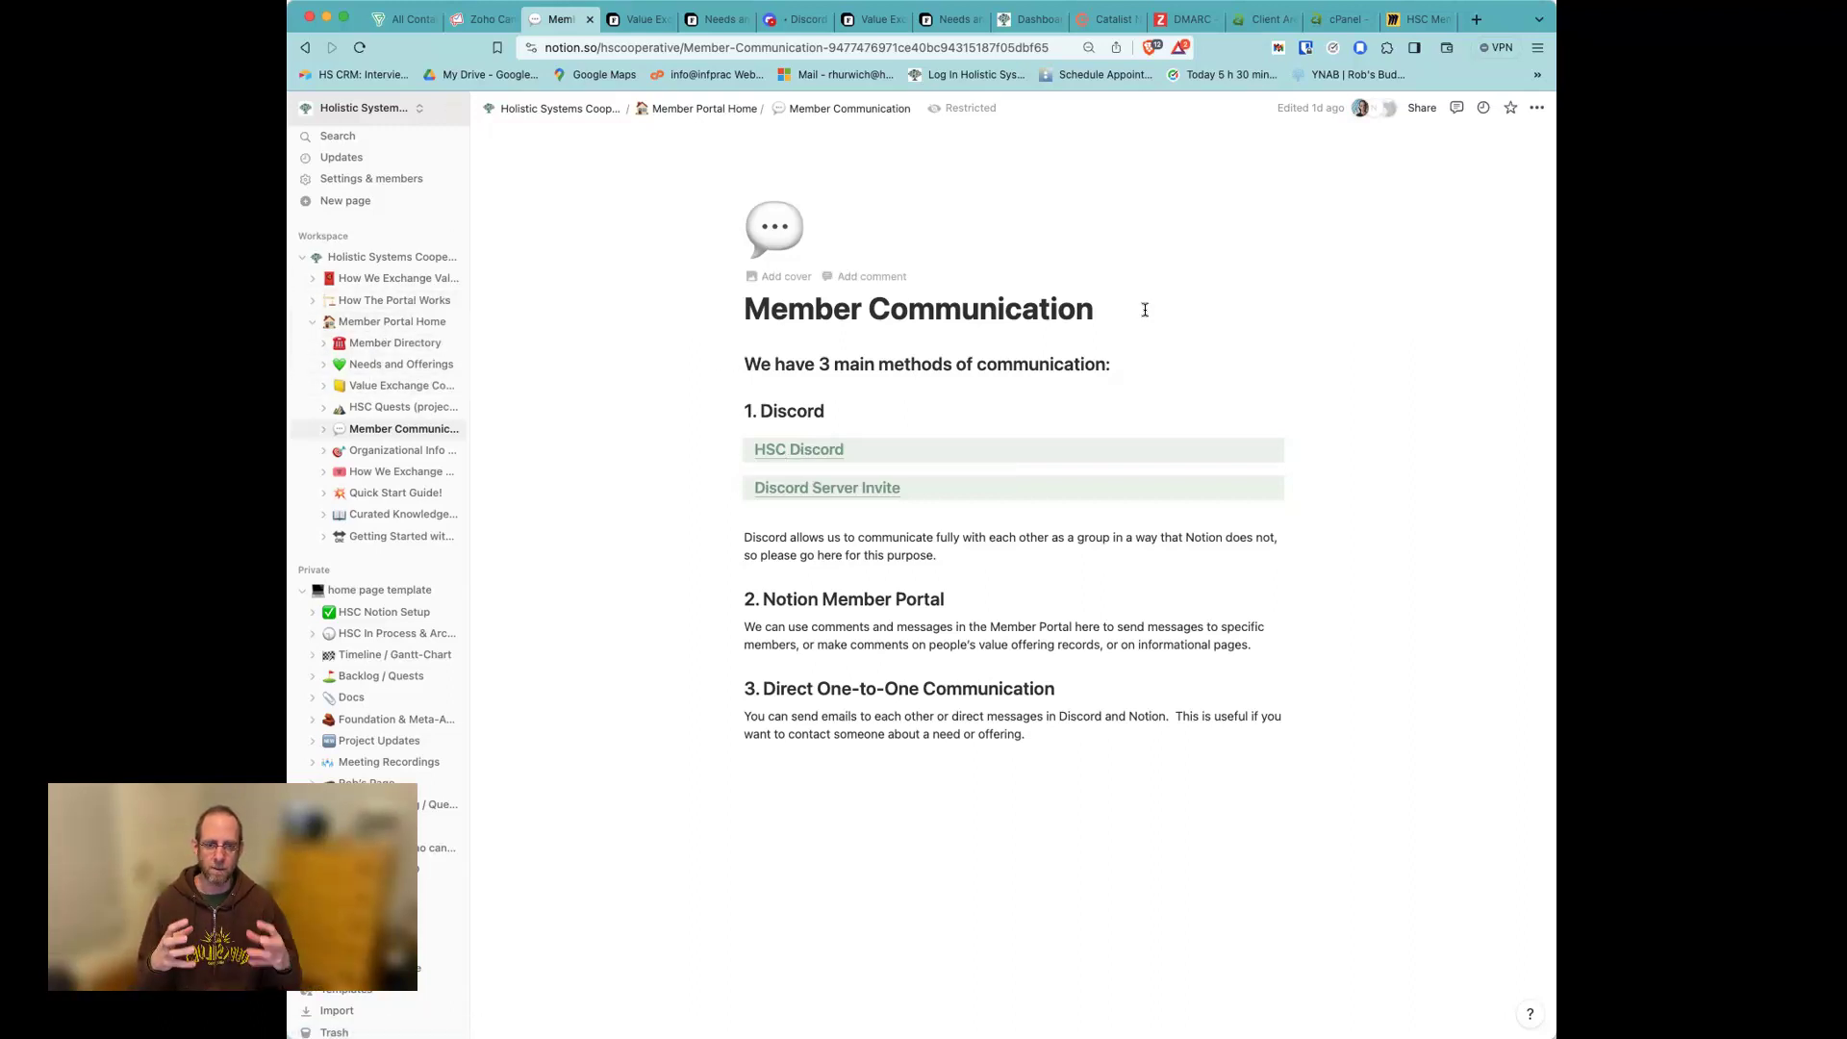
{"action": "mouse_move", "coordinate": [797, 452]}
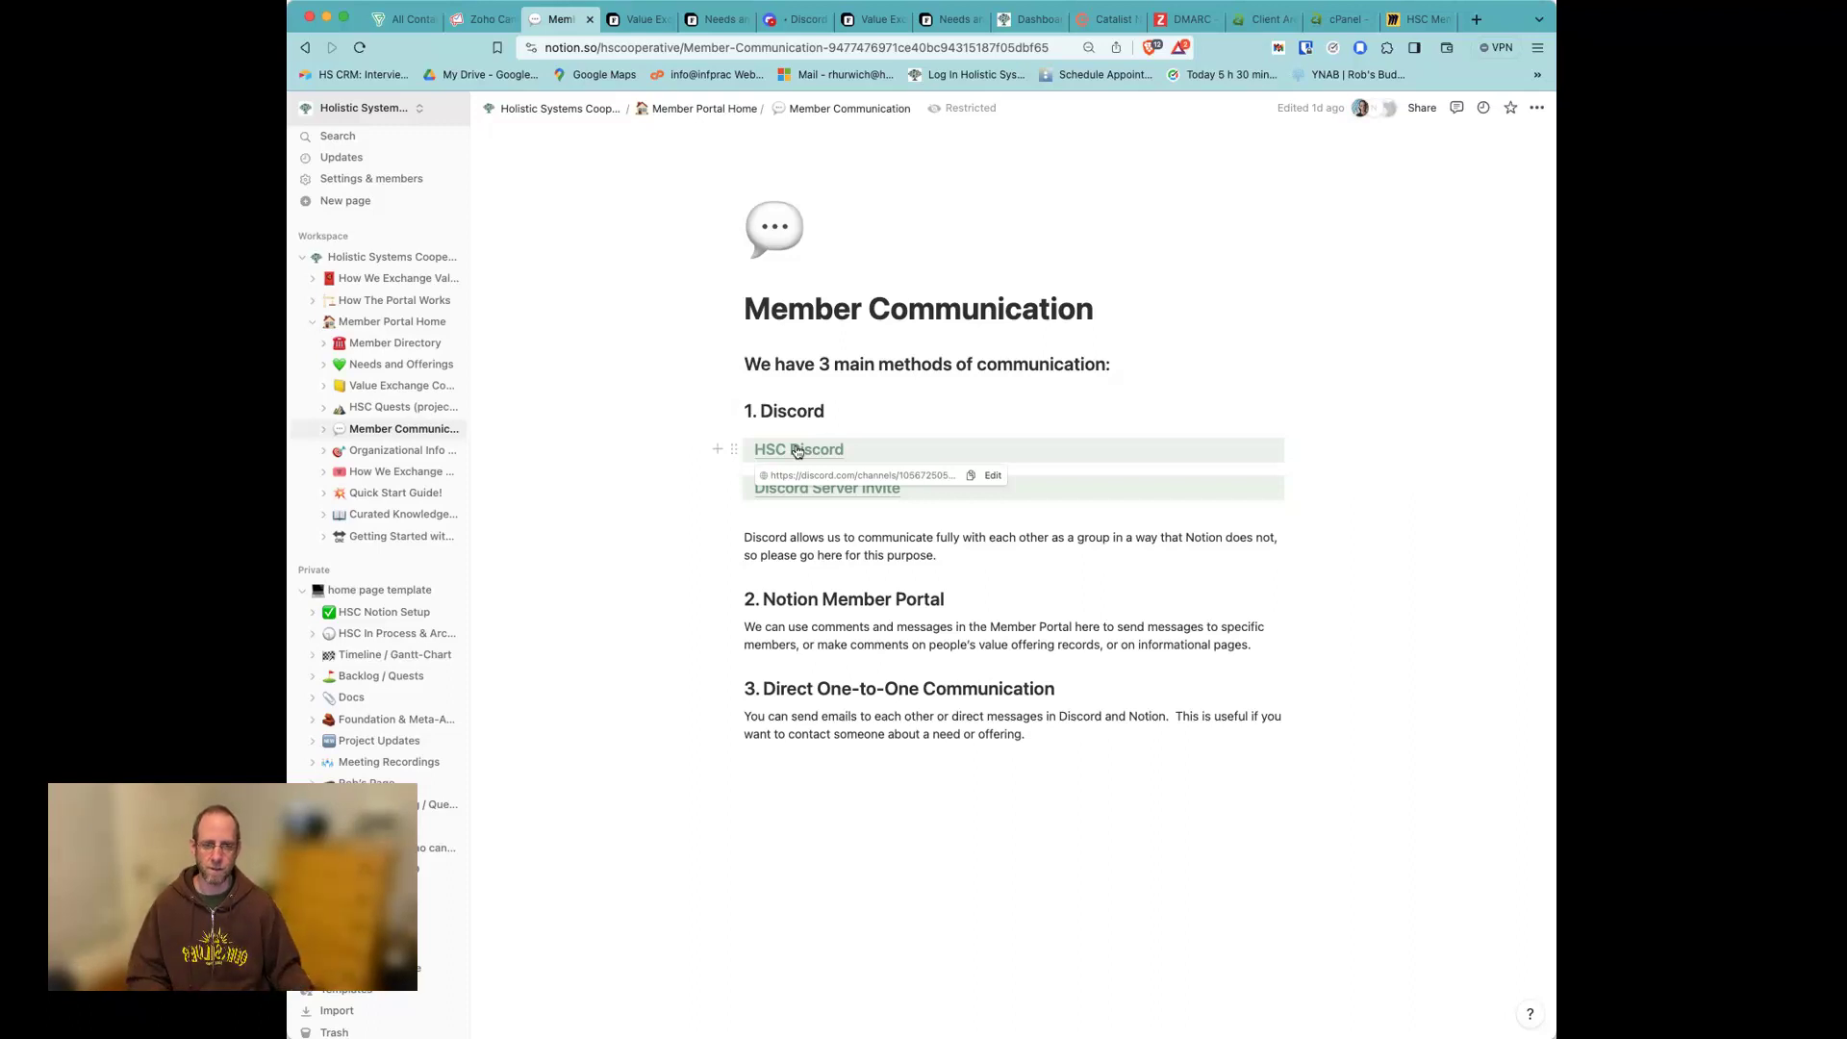
{"action": "left_click", "coordinate": [804, 449]}
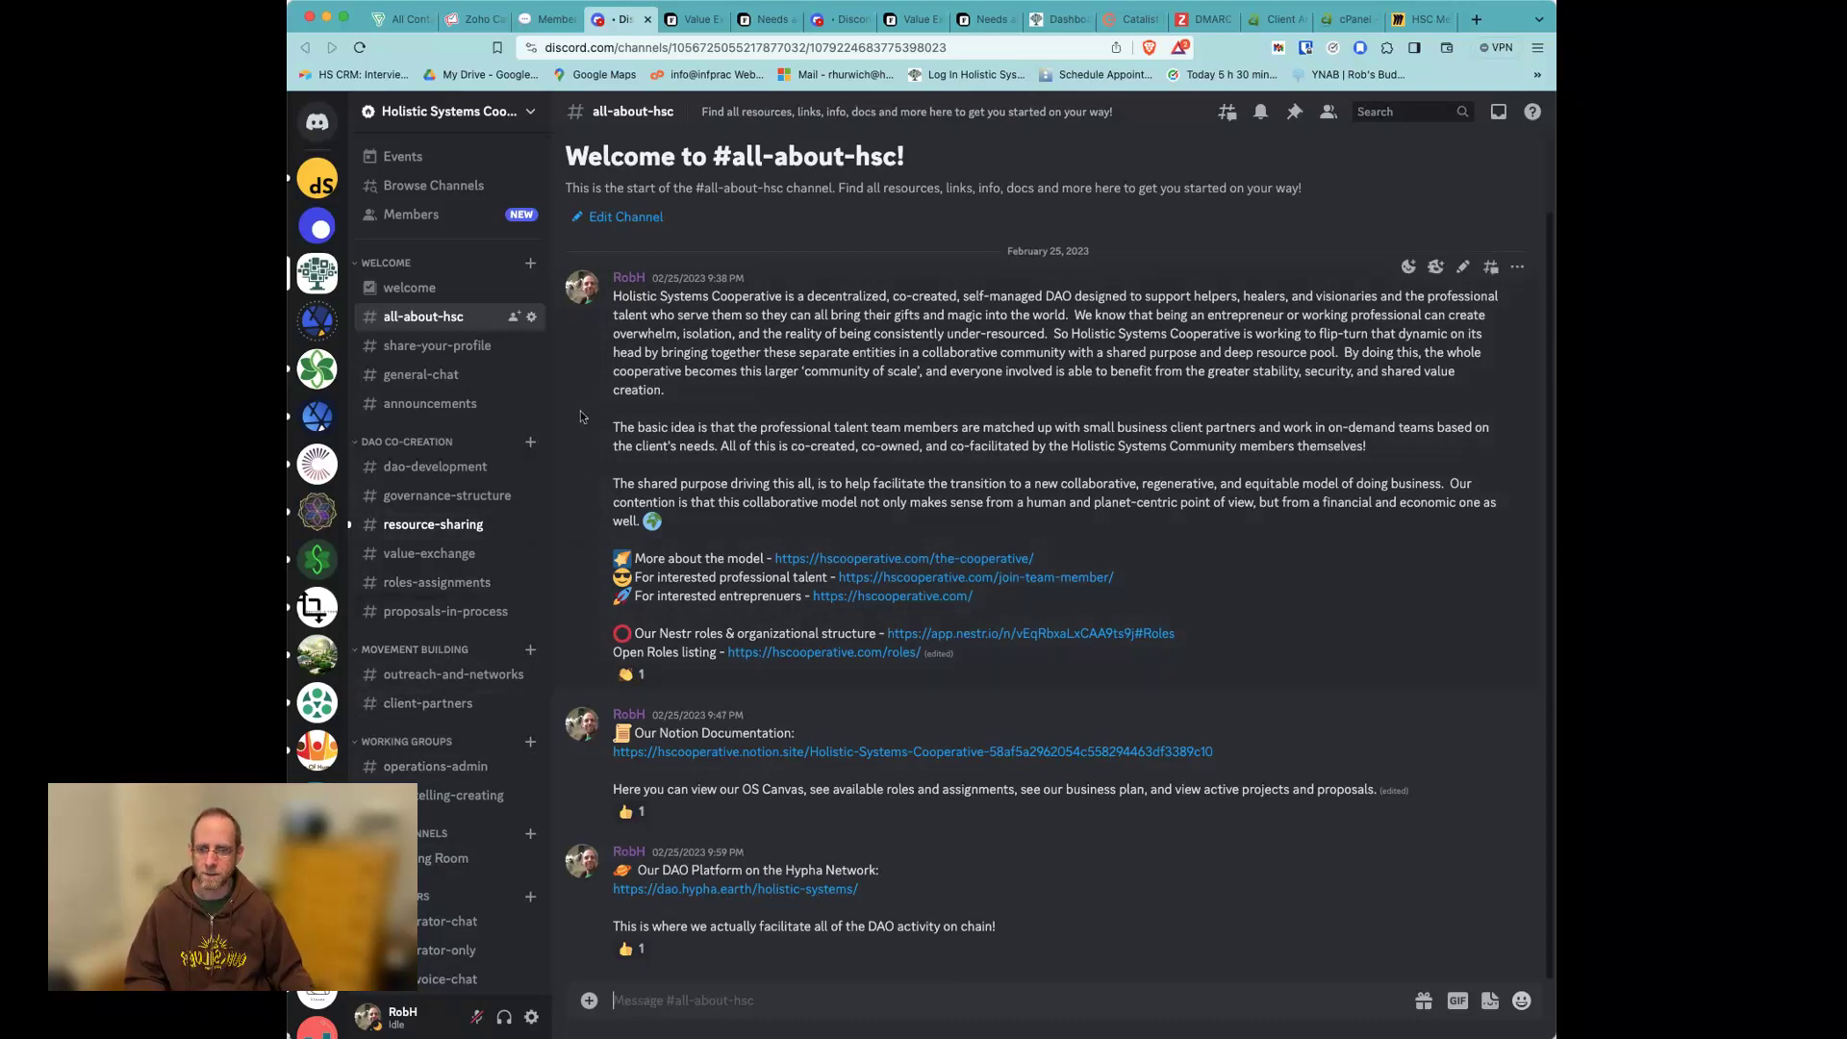
Step: View the form submission posts in Discord's resource-sharing channel and return to the Member Communication page in Notion
{"action": "scroll", "coordinate": [580, 415], "scroll_direction": "up", "scroll_amount": 1}
{"action": "left_click", "coordinate": [430, 526]}
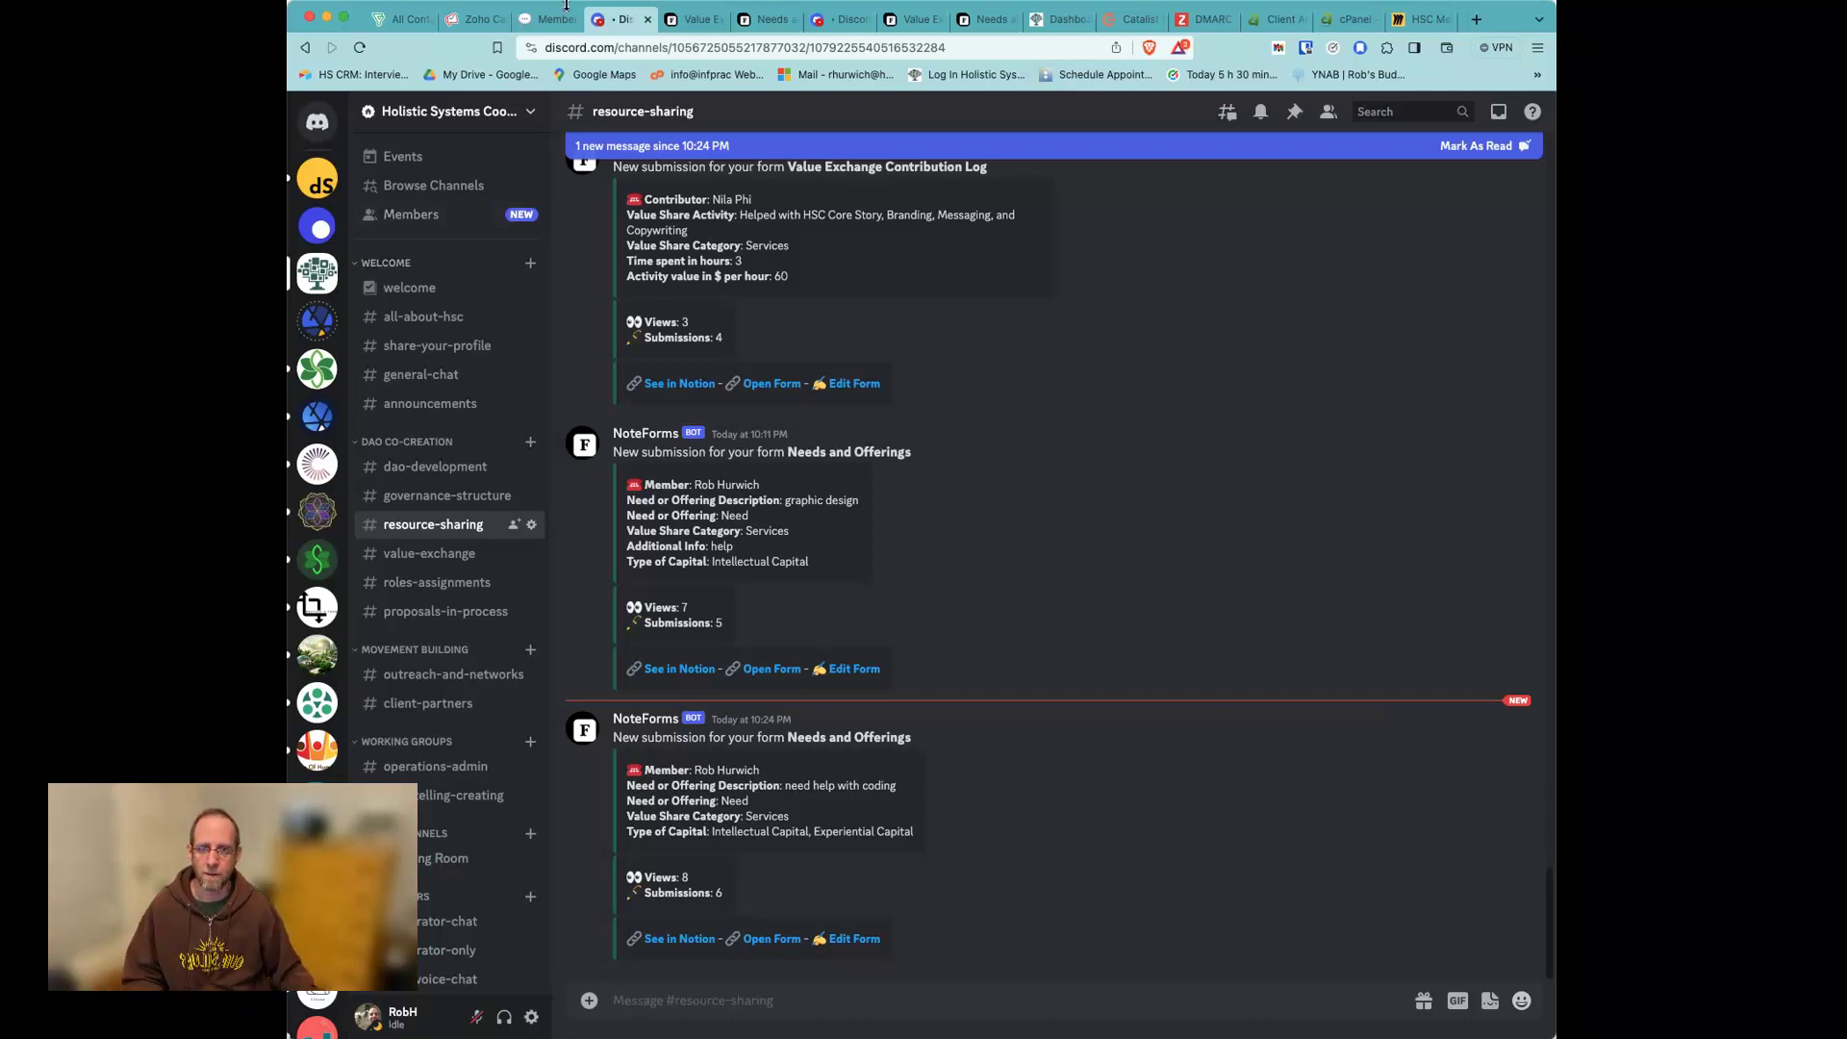
{"action": "left_click", "coordinate": [558, 19]}
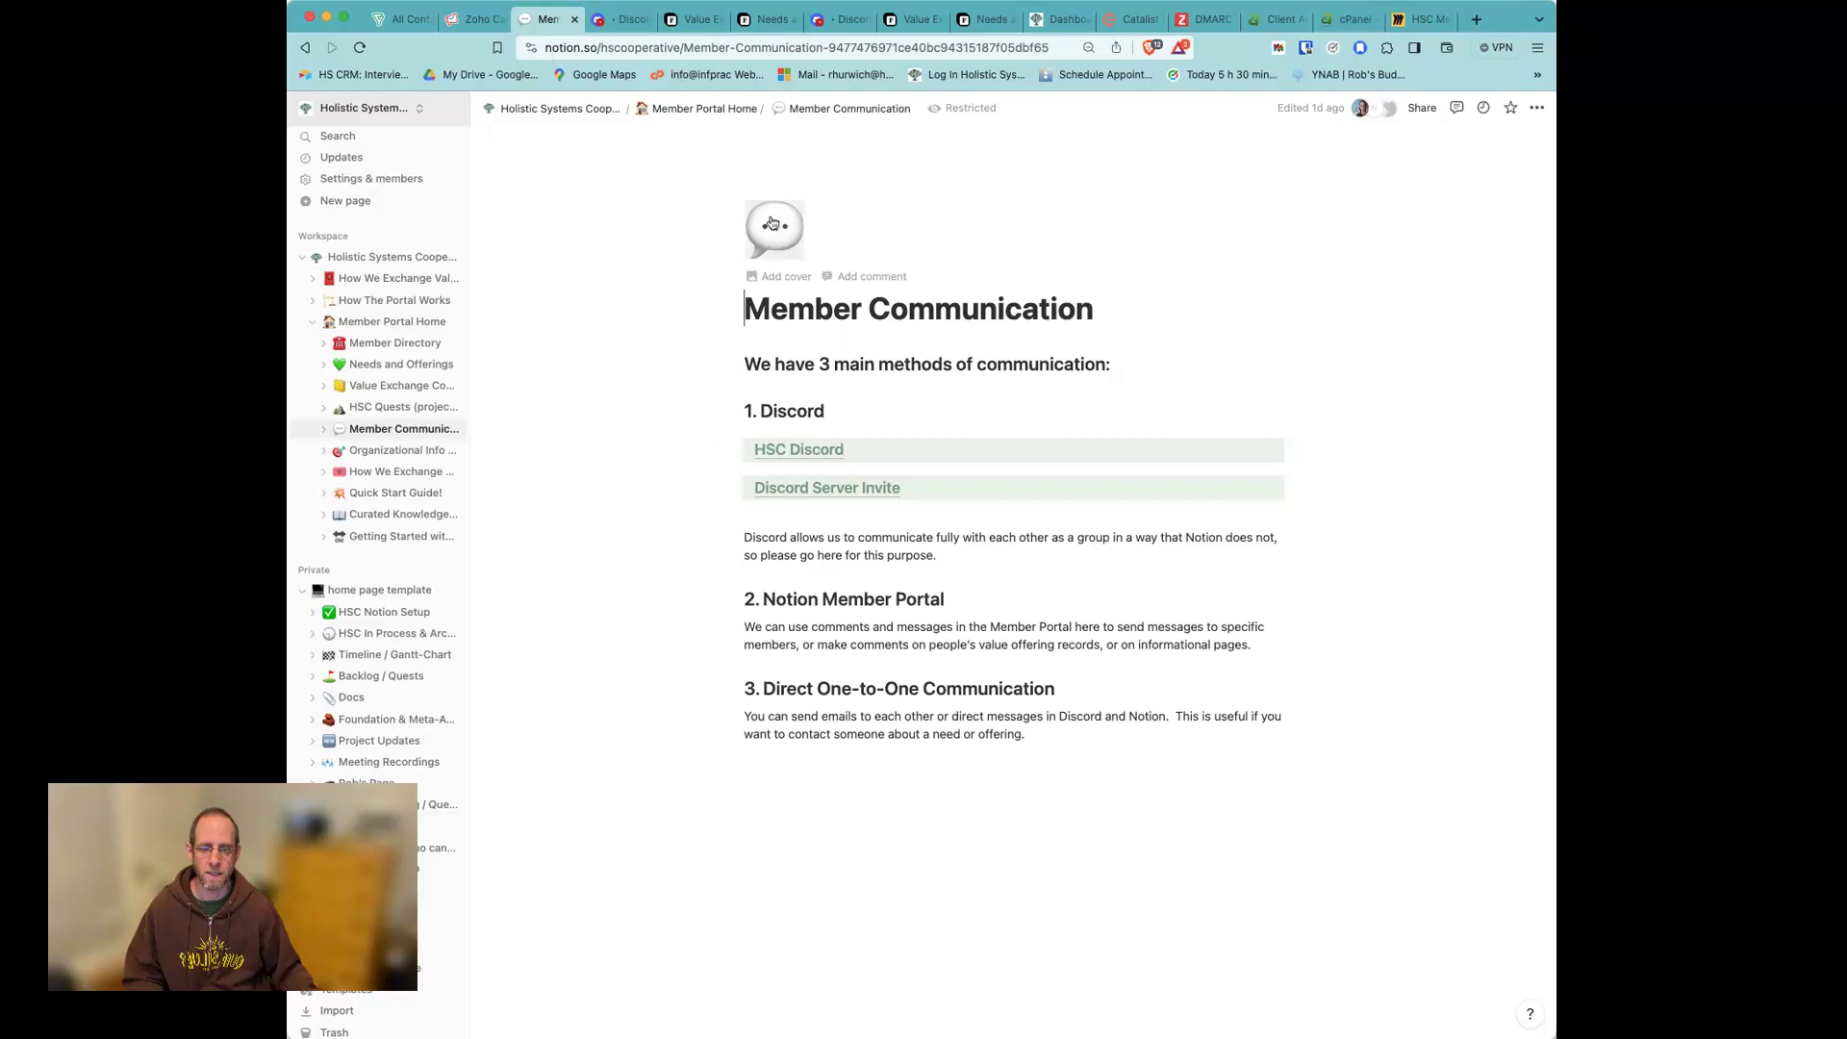
Step: Open Coordination, Governance & Structure in the Organizational Info Hub and expand the question "How does all this get coordinated?"
{"action": "left_click", "coordinate": [710, 111]}
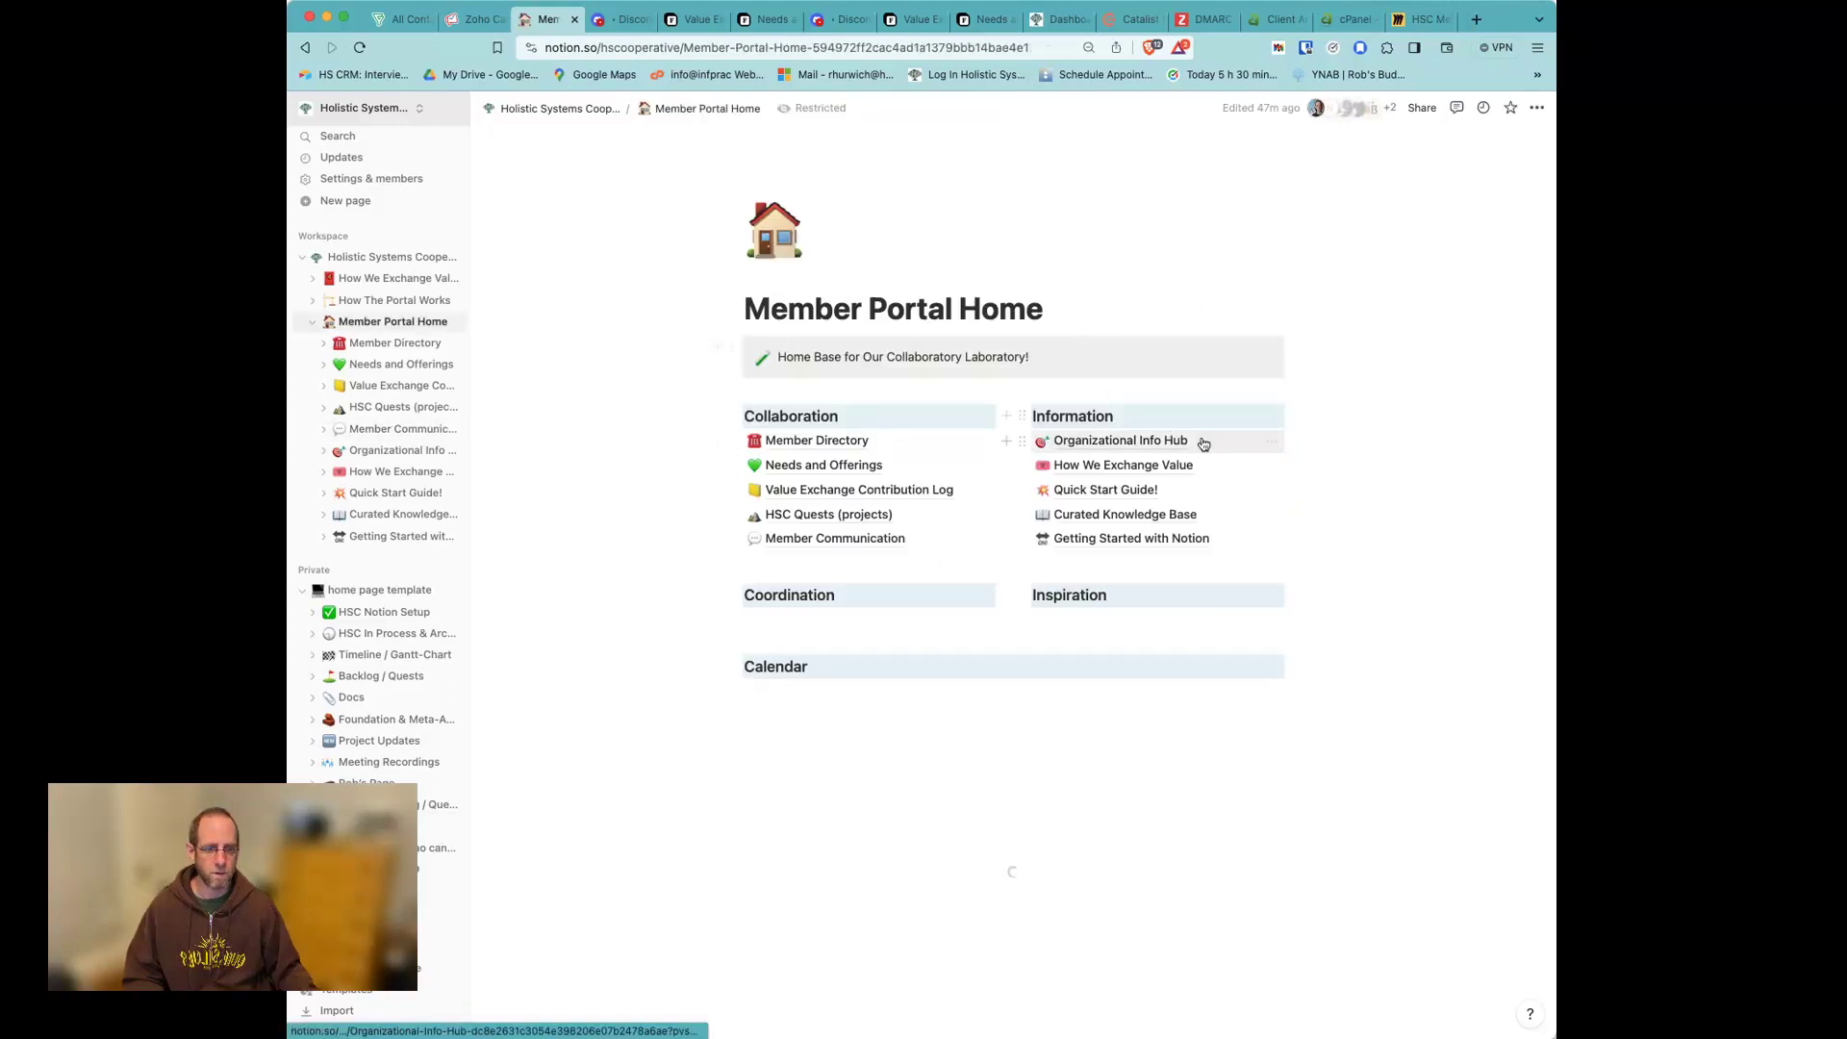
{"action": "left_click", "coordinate": [1161, 442]}
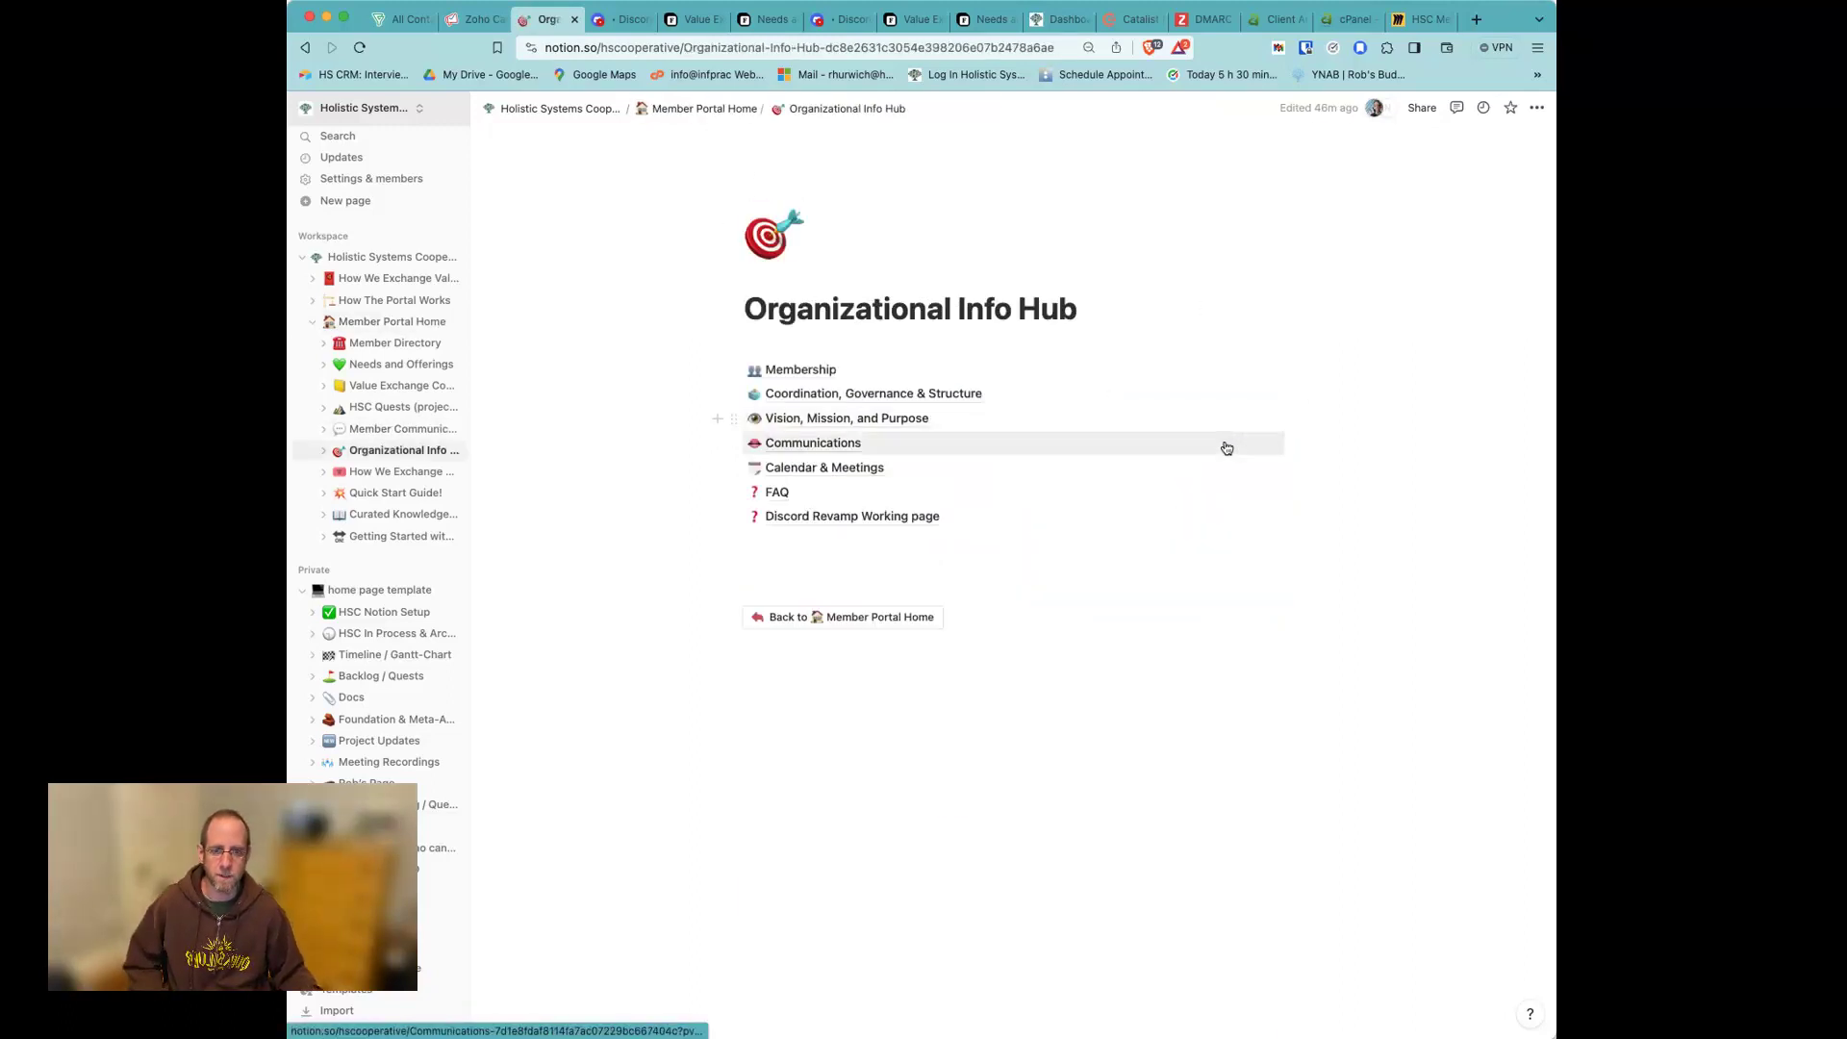
{"action": "mouse_move", "coordinate": [911, 395]}
{"action": "left_click", "coordinate": [910, 393]}
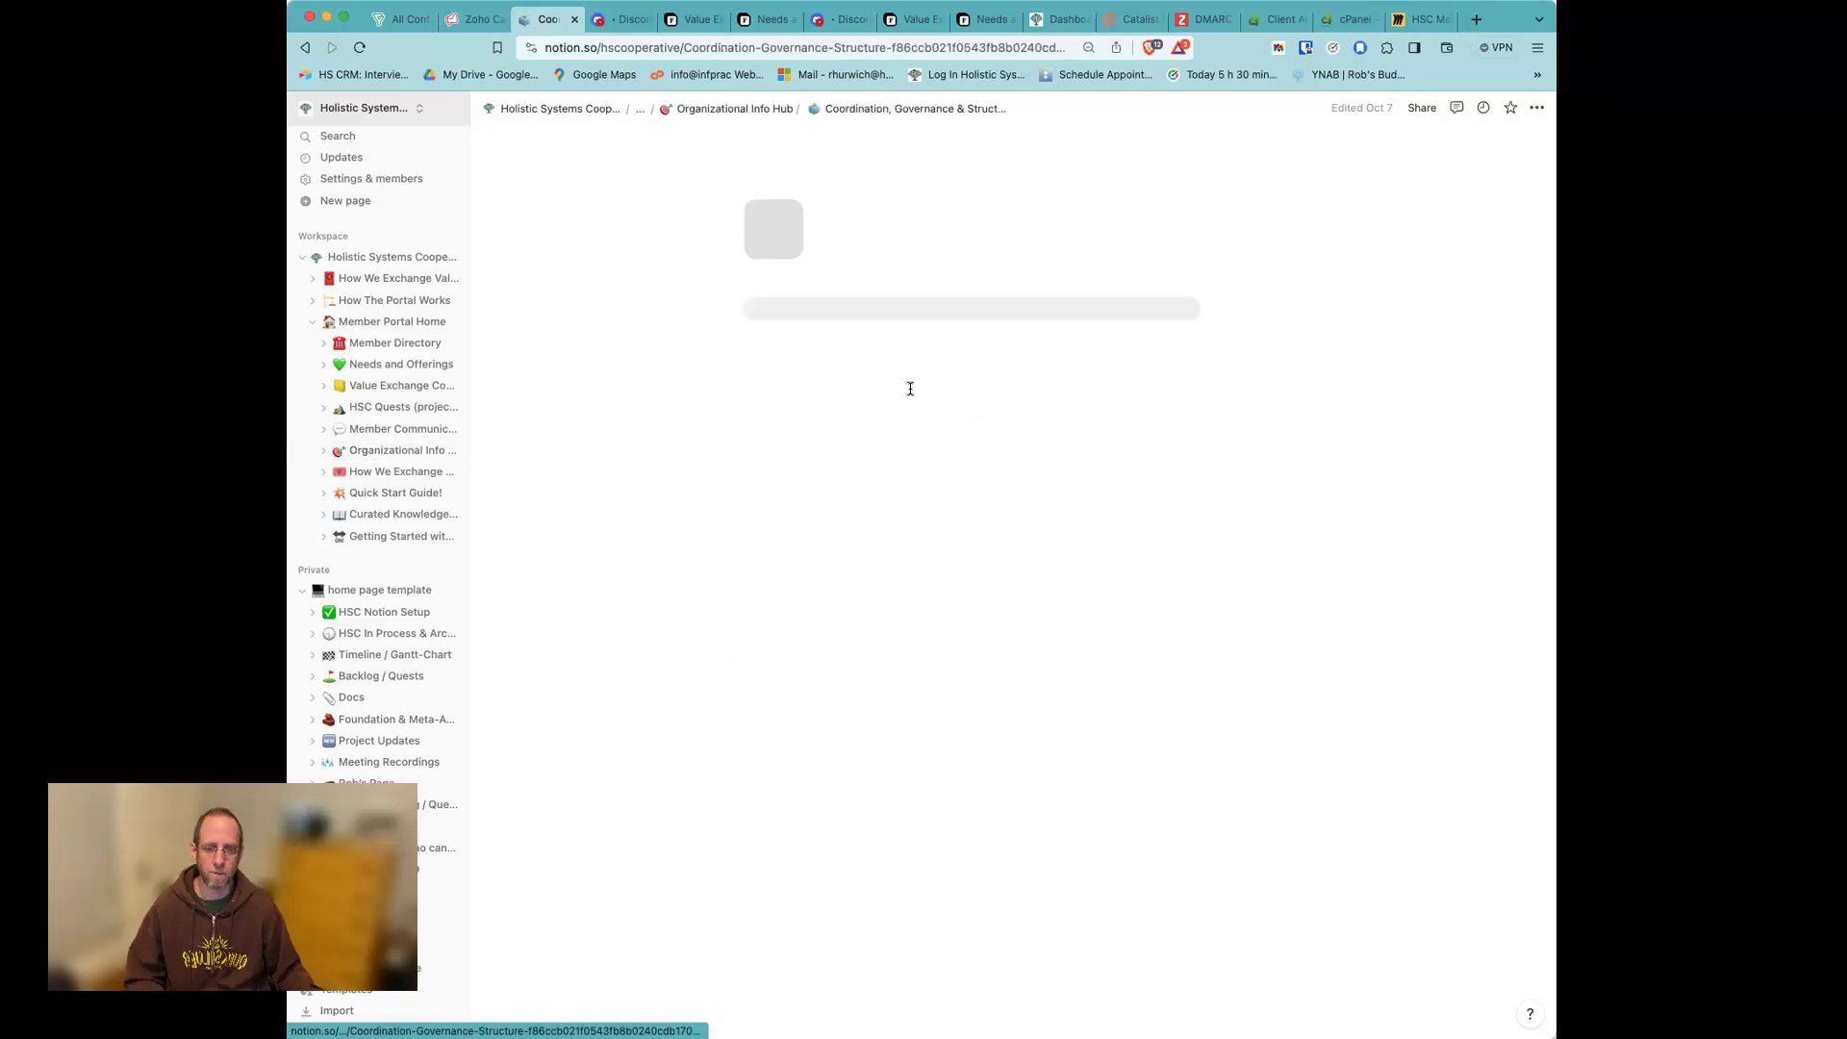
{"action": "scroll", "coordinate": [610, 544], "scroll_direction": "down", "scroll_amount": 6}
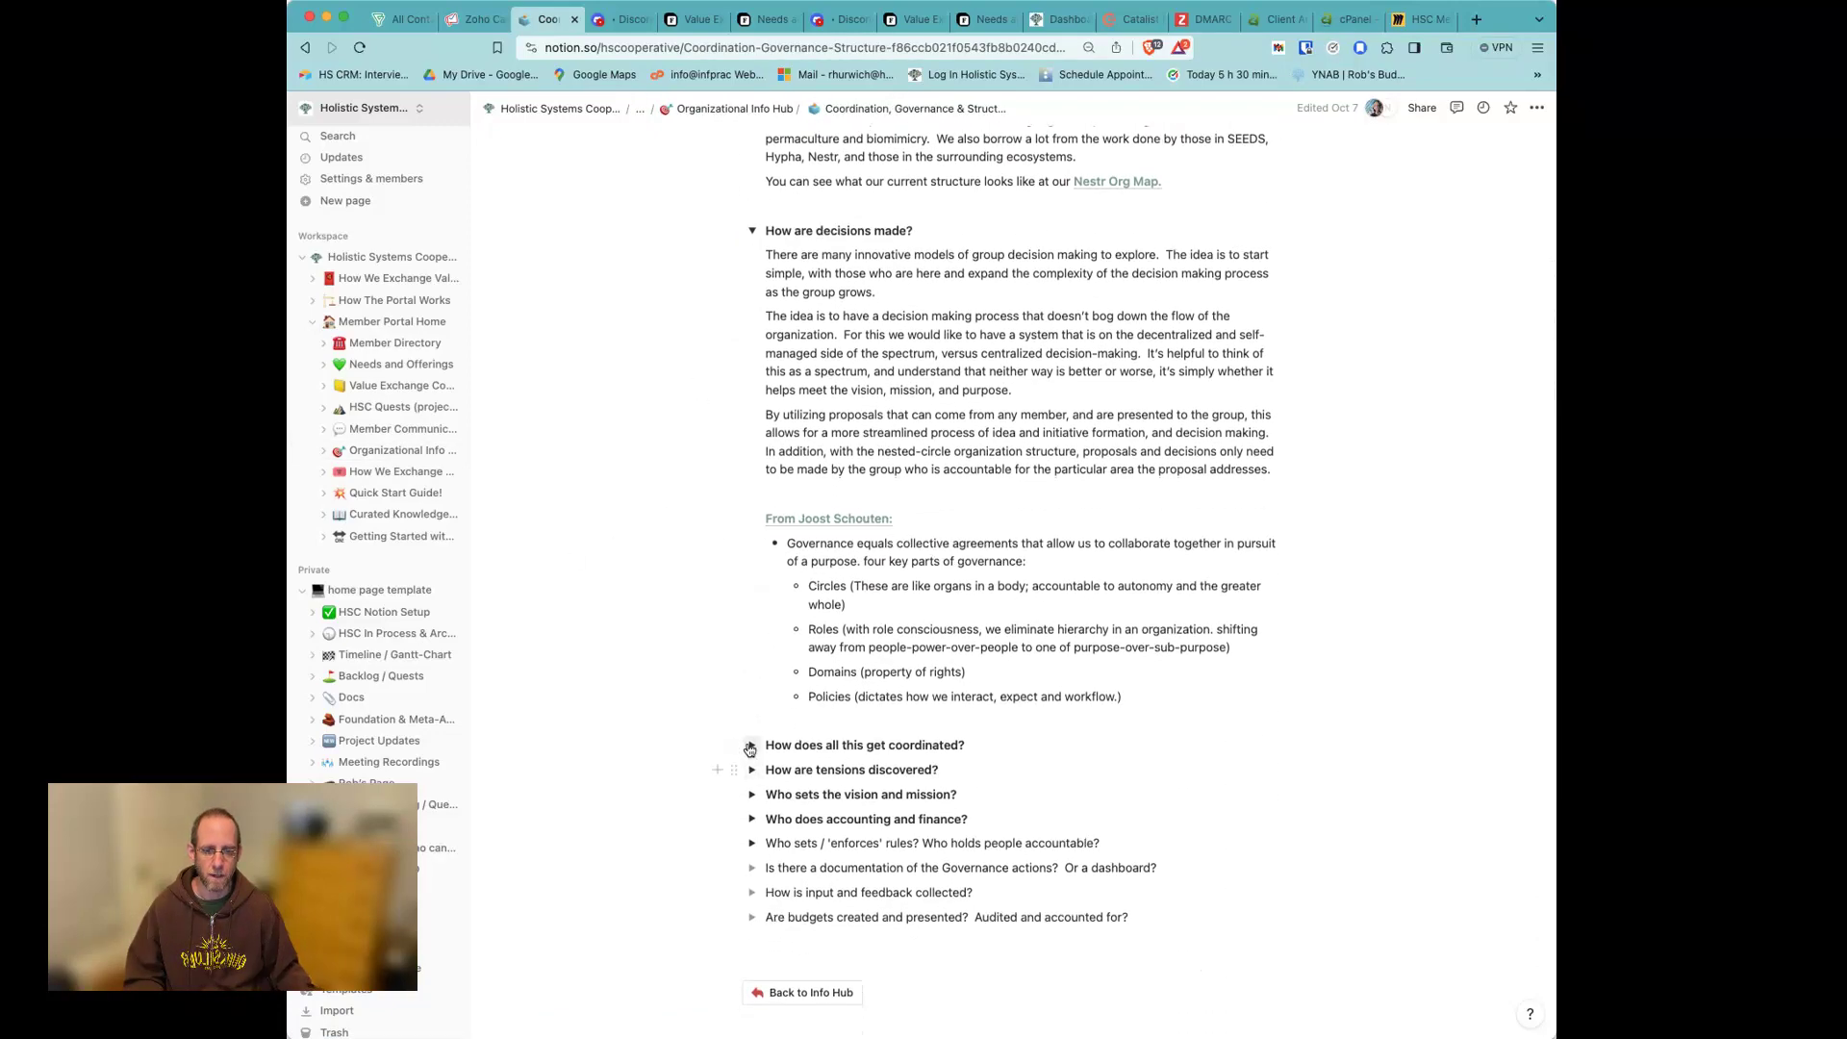
{"action": "left_click", "coordinate": [752, 745]}
Step: Go back to the Organizational Info Hub and from there to Member Portal Home
{"action": "scroll", "coordinate": [740, 481], "scroll_direction": "up", "scroll_amount": 5}
{"action": "left_click", "coordinate": [722, 107]}
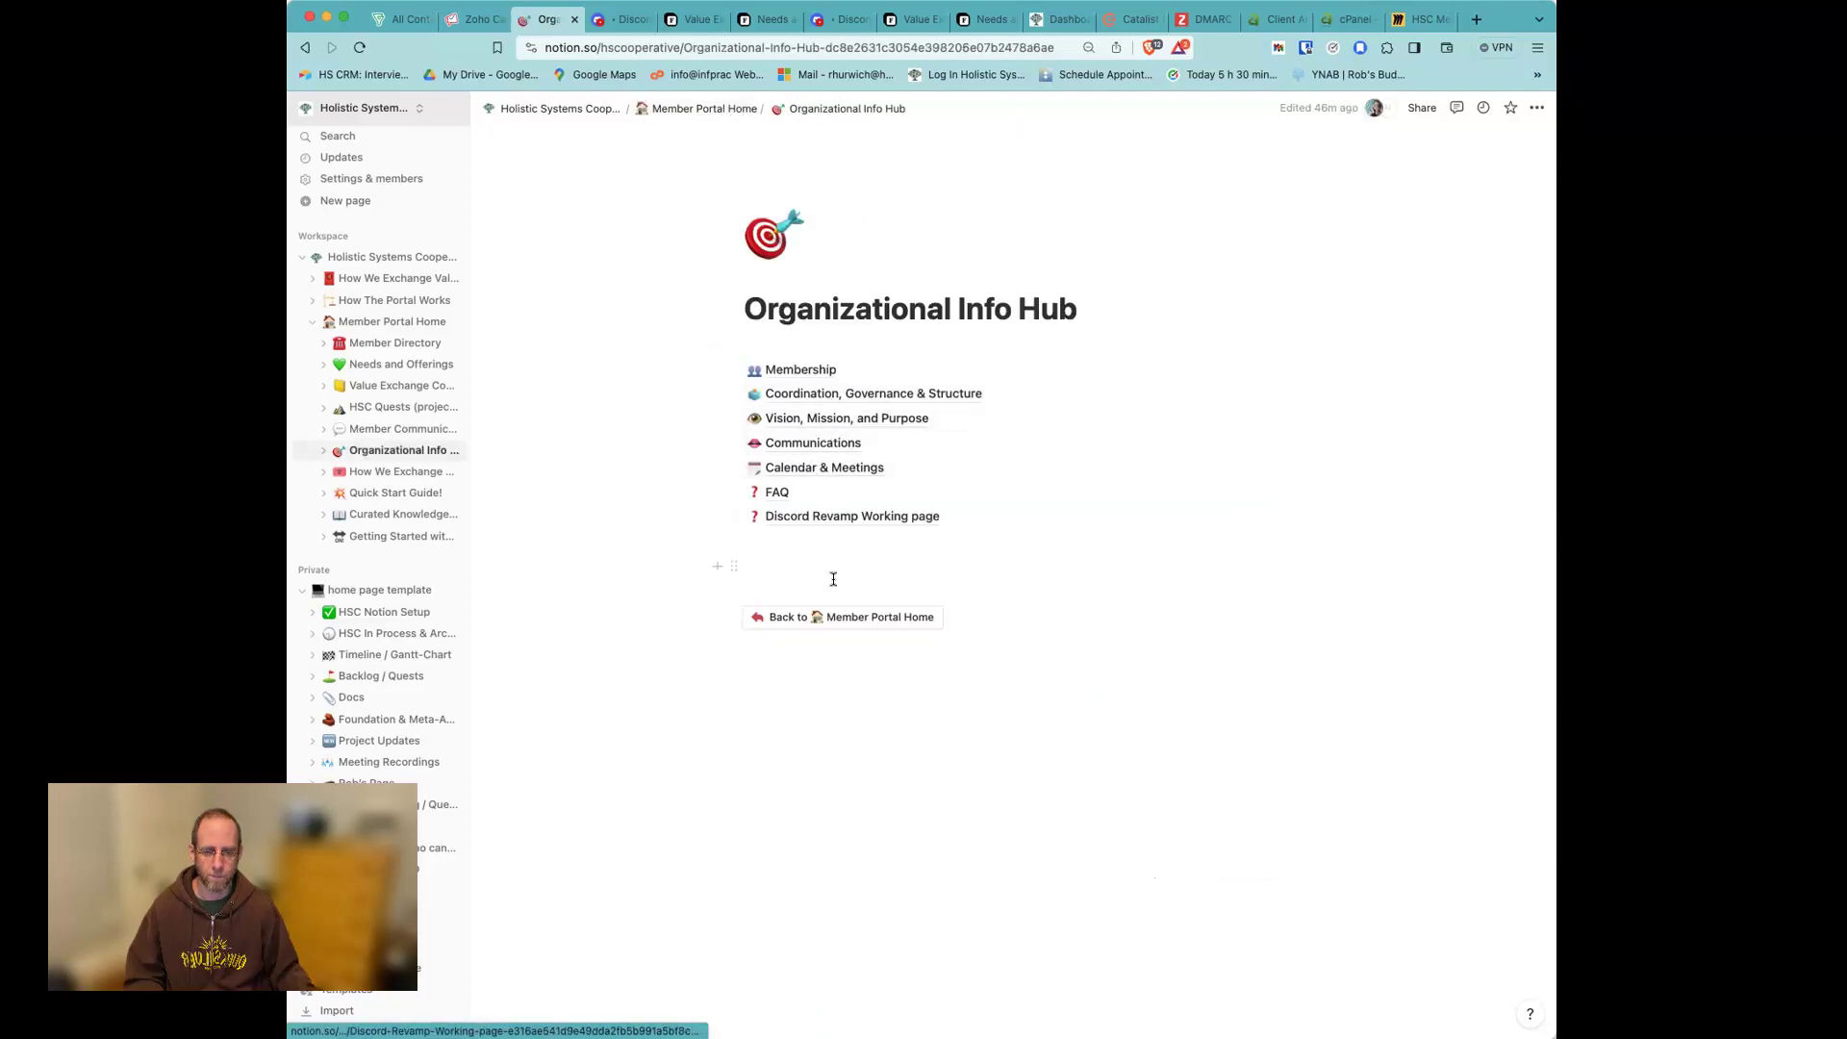
{"action": "left_click", "coordinate": [844, 616]}
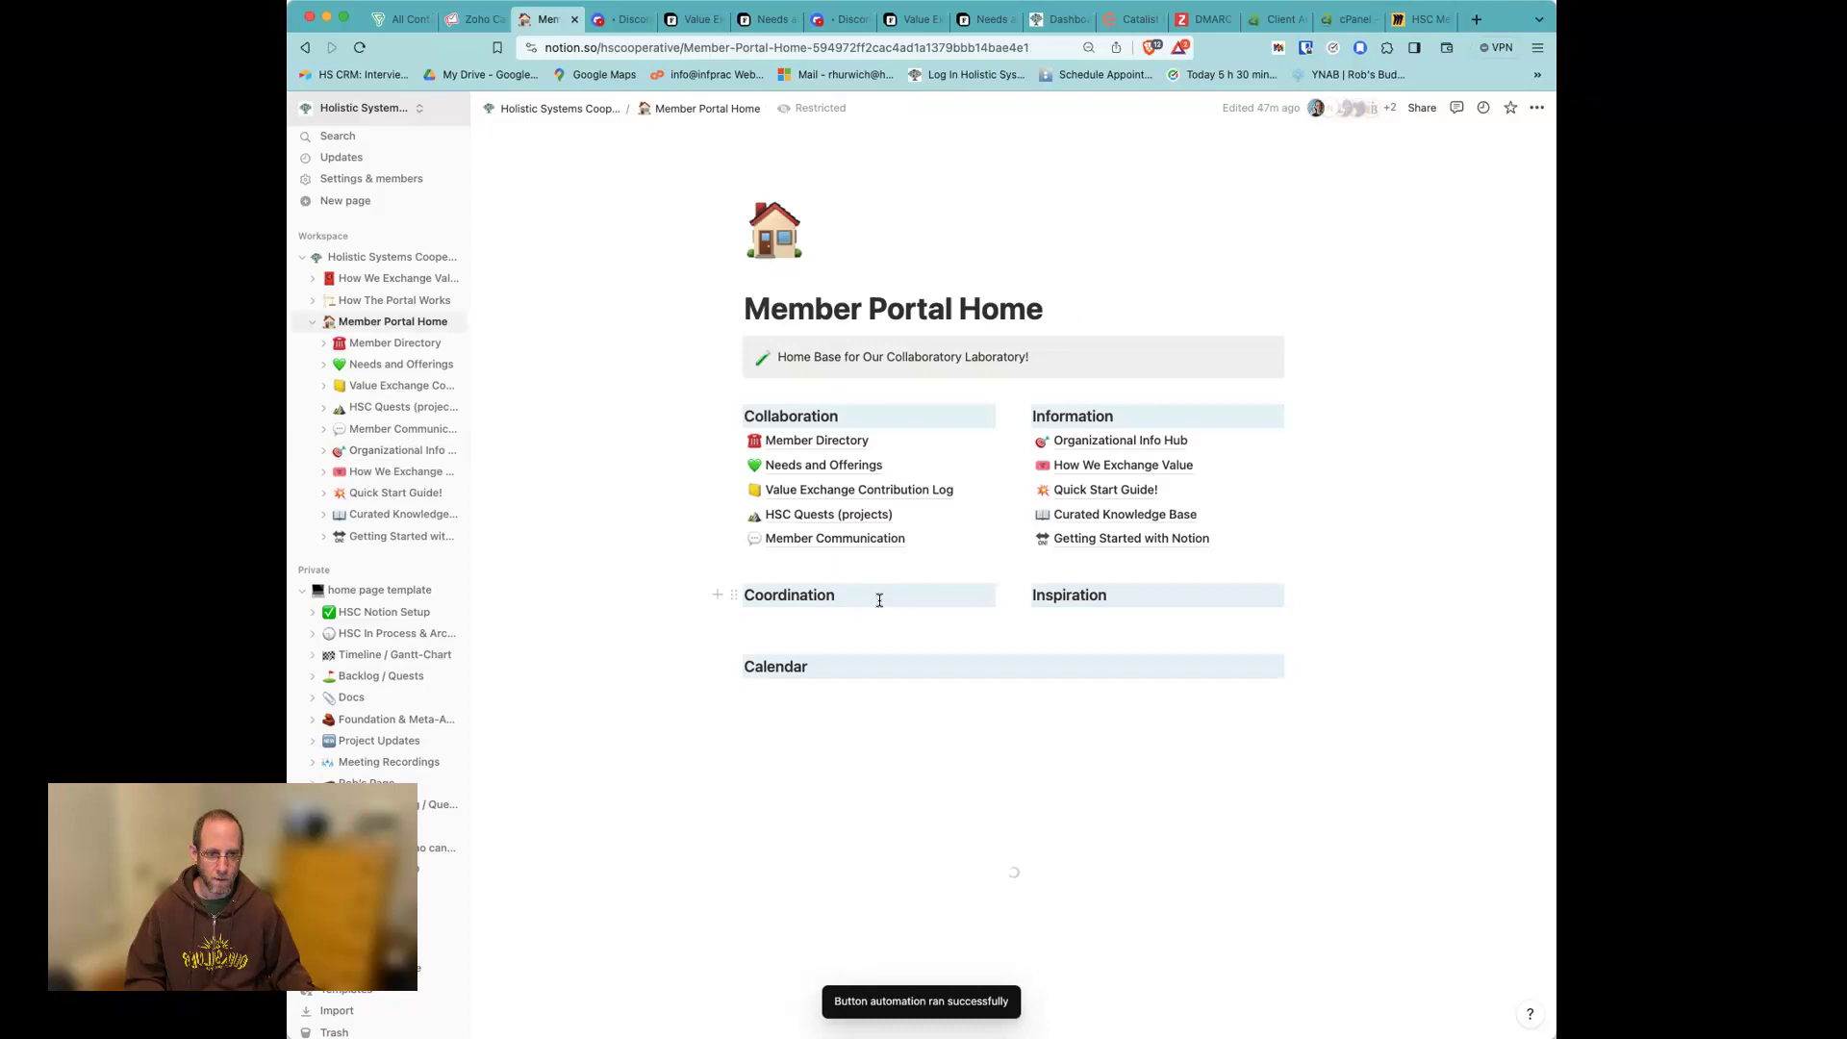
Step: Look over the Quick Start Guide! page and return to Member Portal Home
{"action": "left_click", "coordinate": [1121, 488]}
{"action": "scroll", "coordinate": [942, 554], "scroll_direction": "down", "scroll_amount": 5}
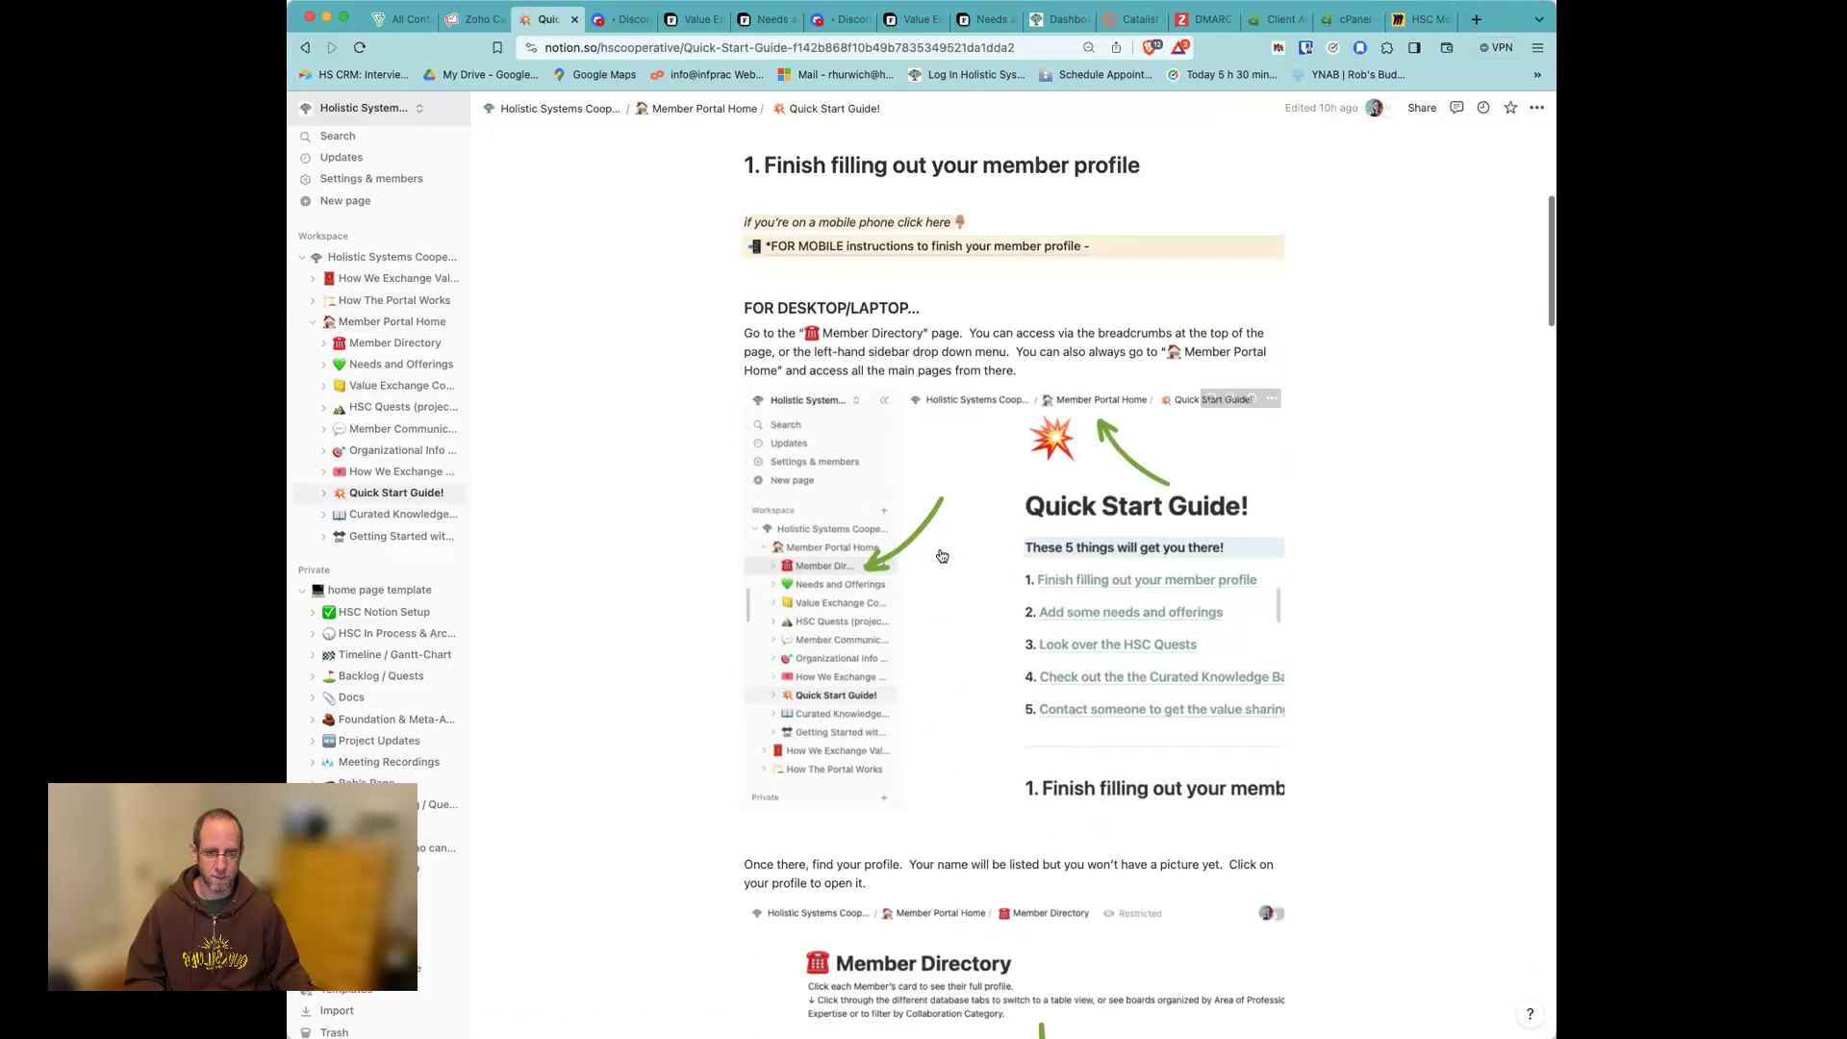
{"action": "scroll", "coordinate": [887, 615], "scroll_direction": "up", "scroll_amount": 5}
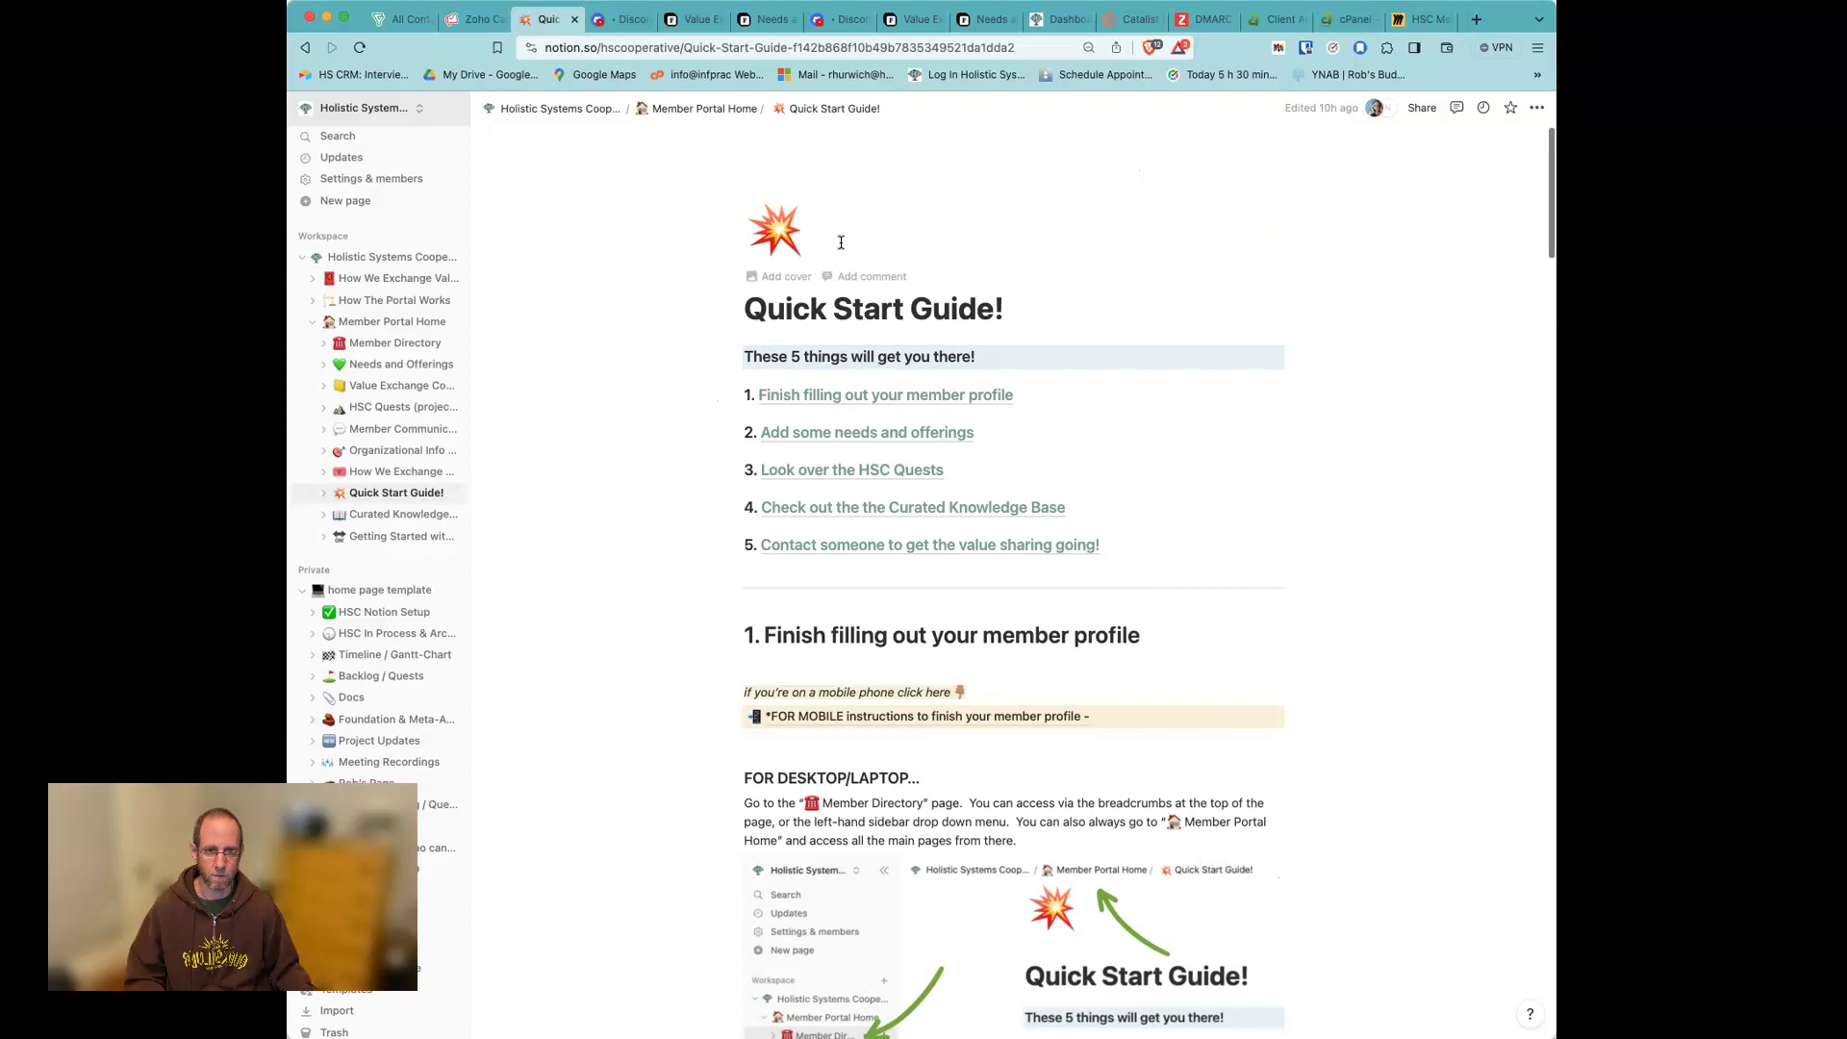
{"action": "left_click", "coordinate": [704, 108]}
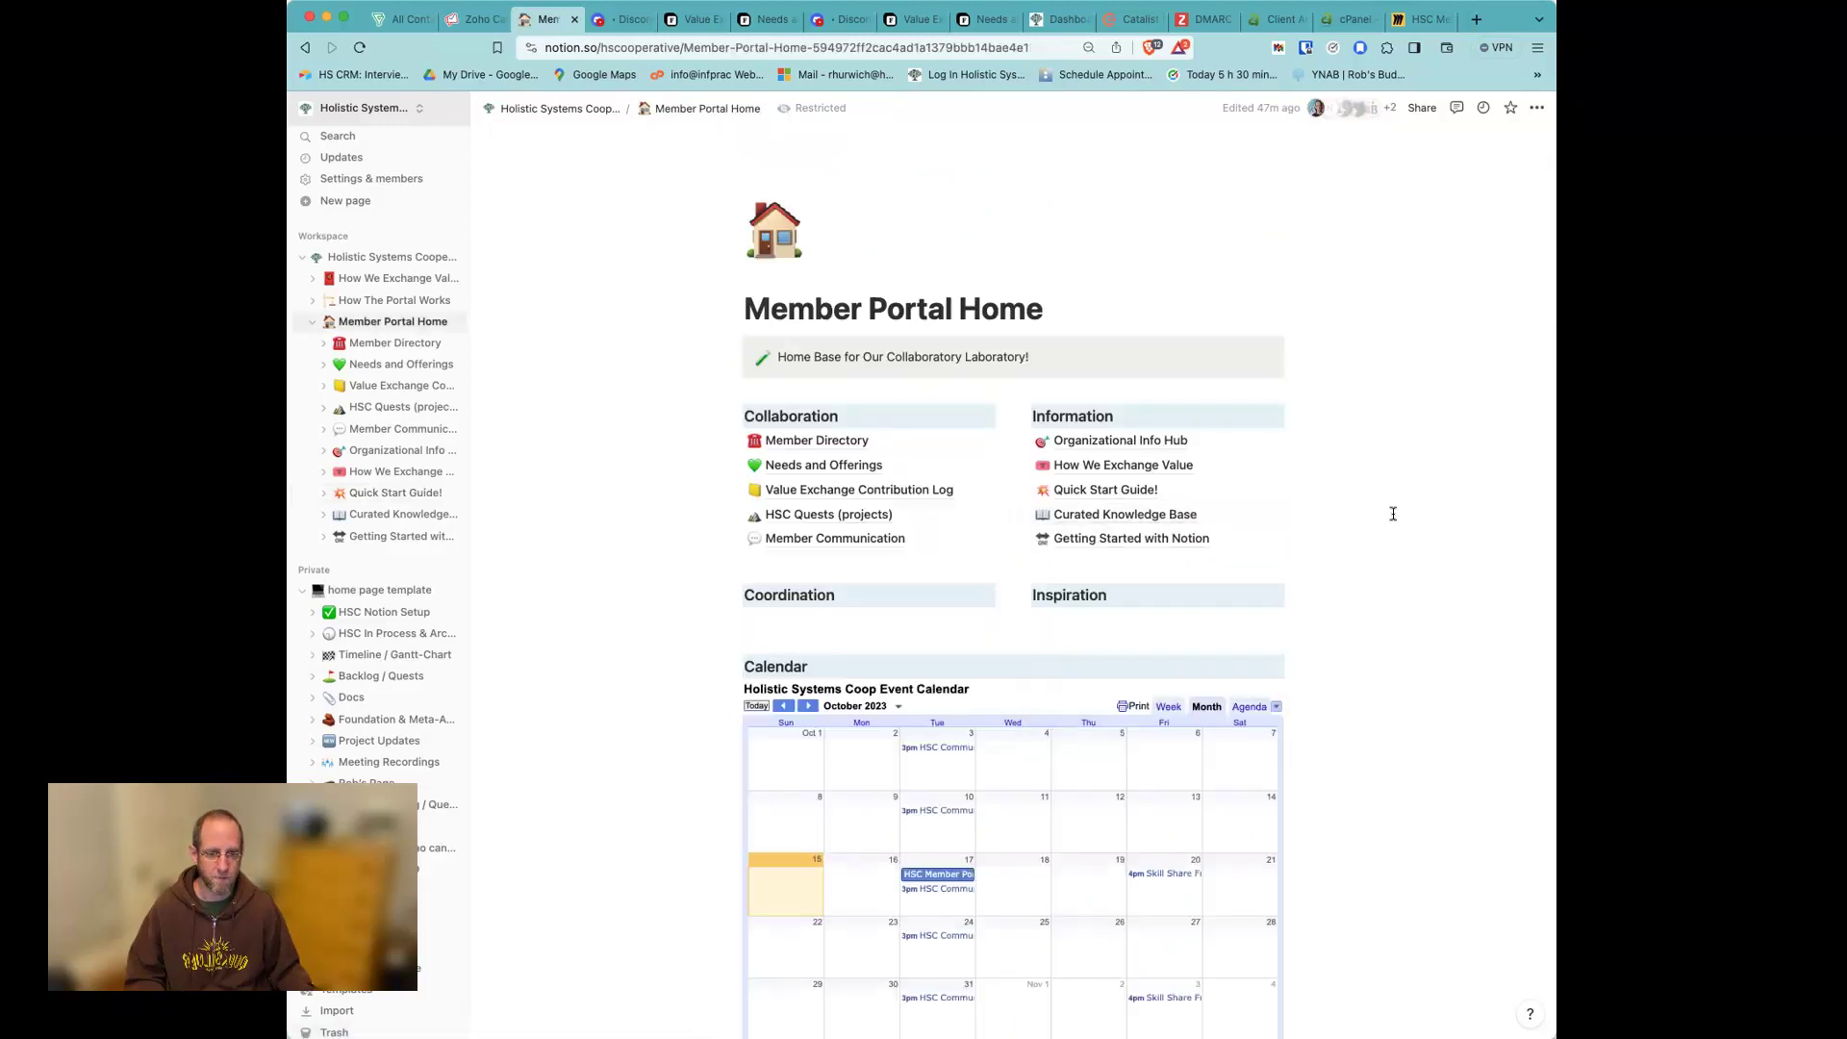
{"action": "scroll", "coordinate": [1376, 520], "scroll_direction": "down", "scroll_amount": 2}
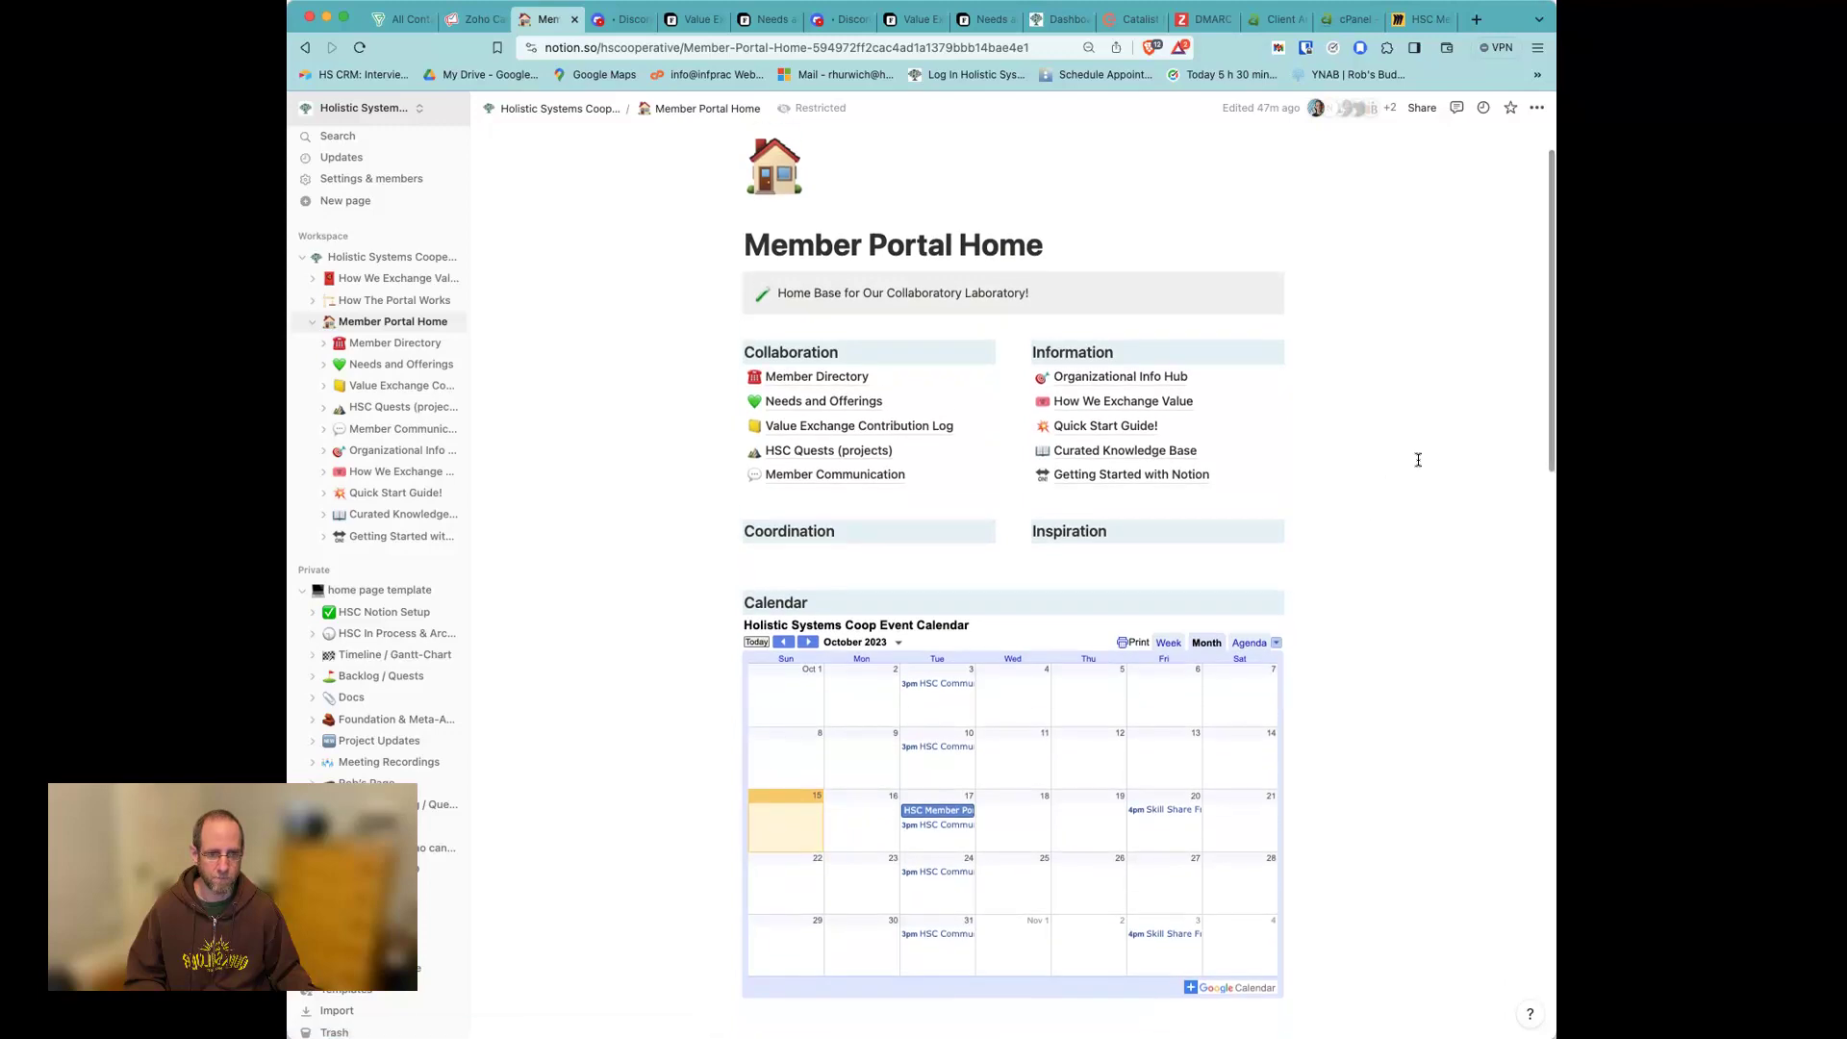
{"action": "scroll", "coordinate": [1418, 460], "scroll_direction": "up", "scroll_amount": 2}
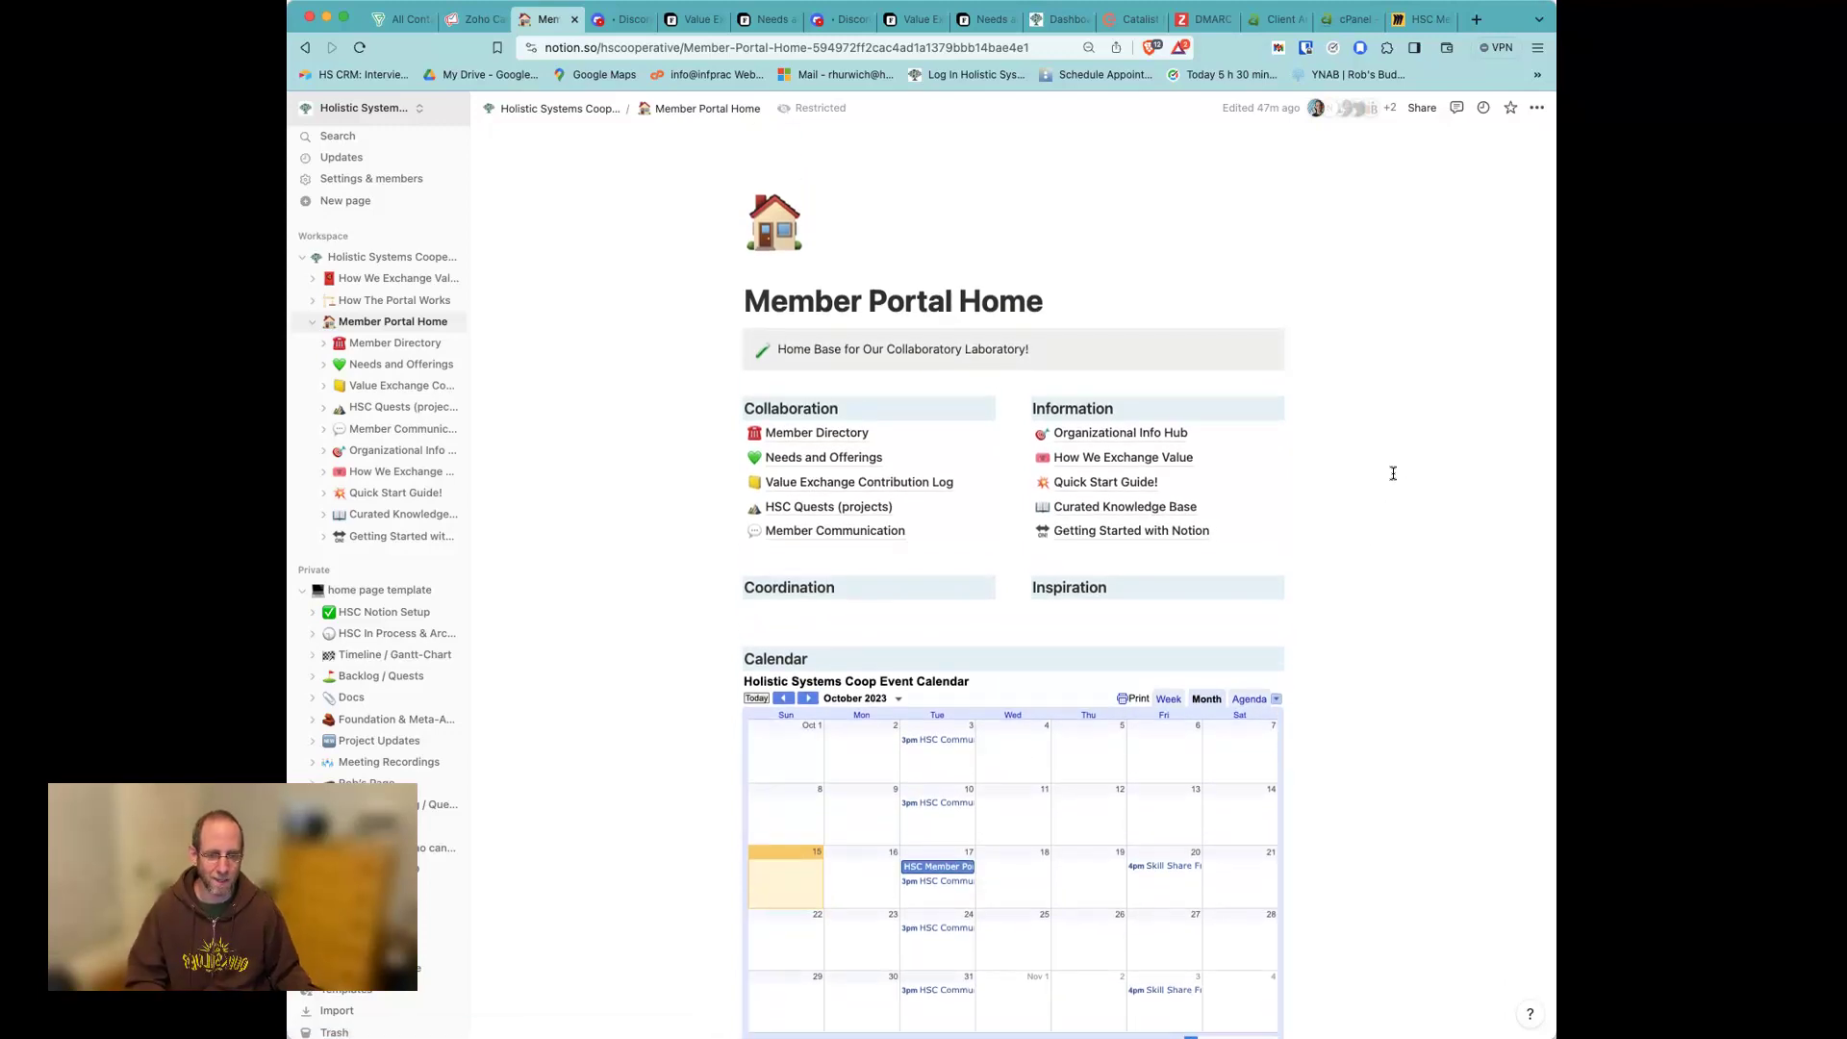
Step: Open the Curated Knowledge Base and read through its Learning Mgt Systems / Online Courses & Community Platforms article
{"action": "left_click", "coordinate": [1171, 506]}
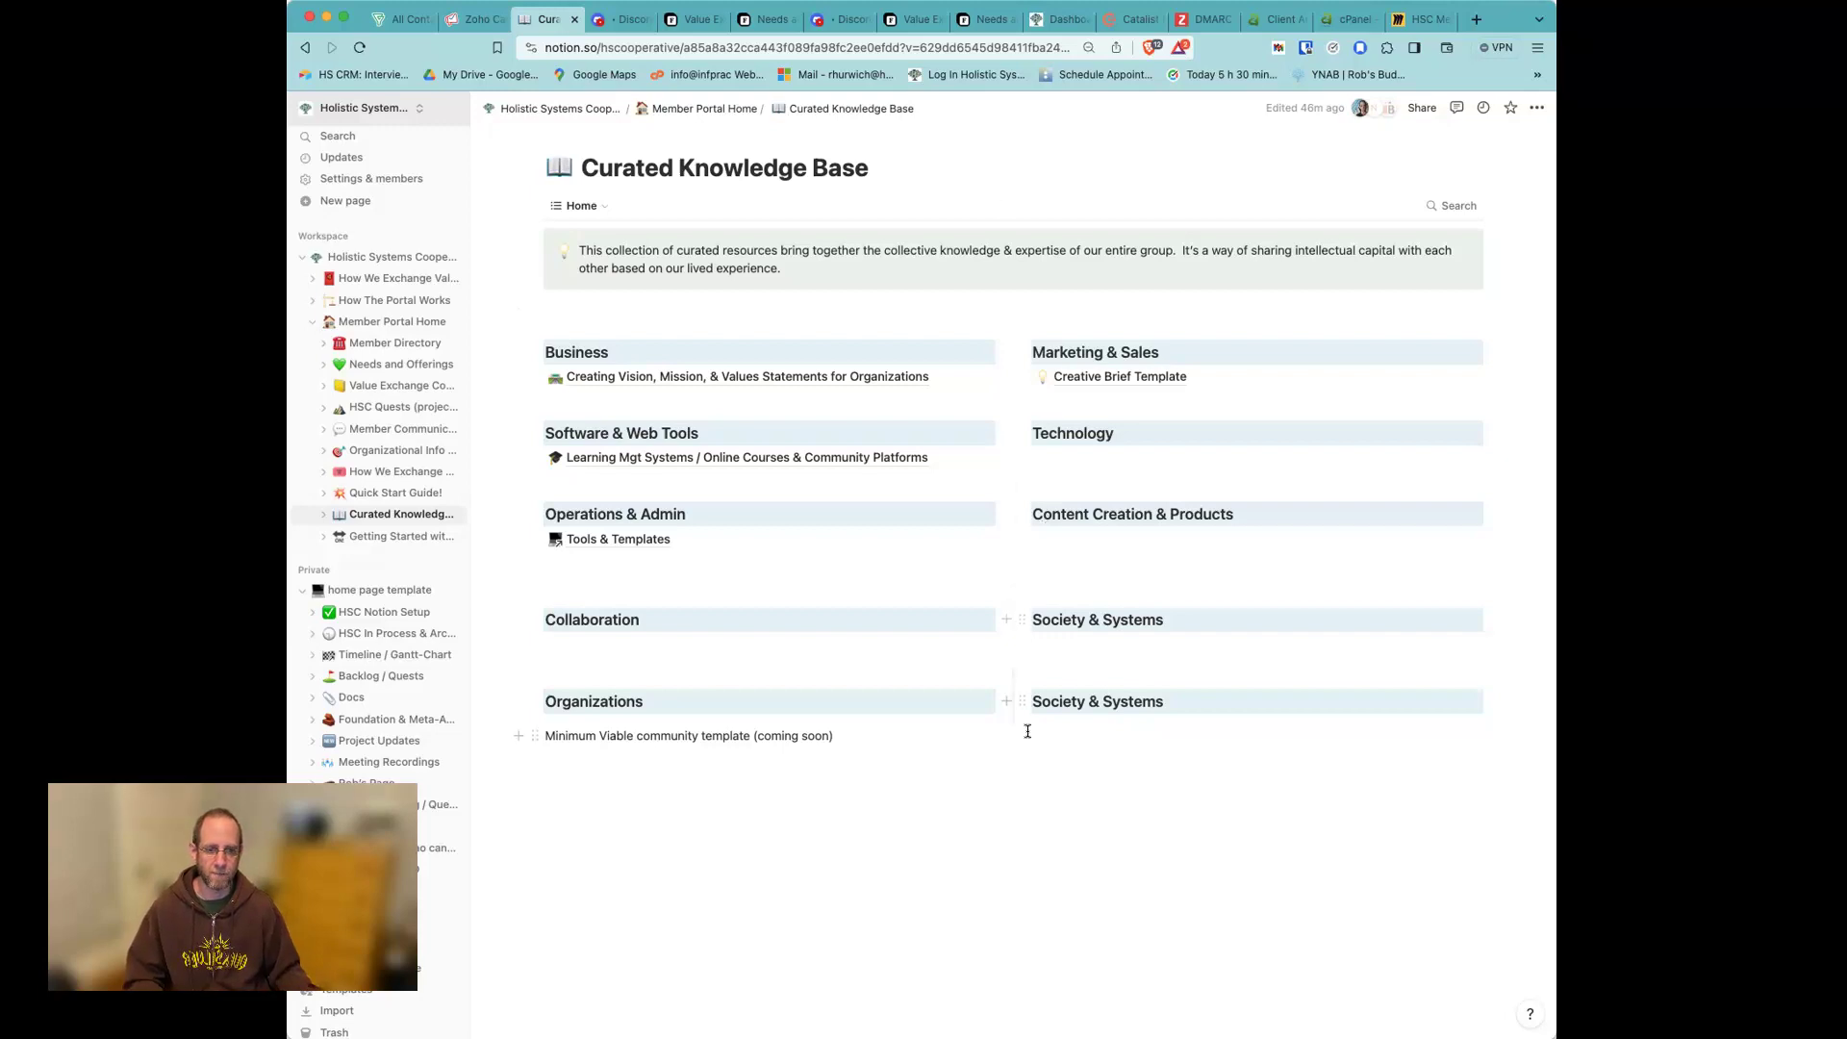
{"action": "left_click", "coordinate": [823, 458]}
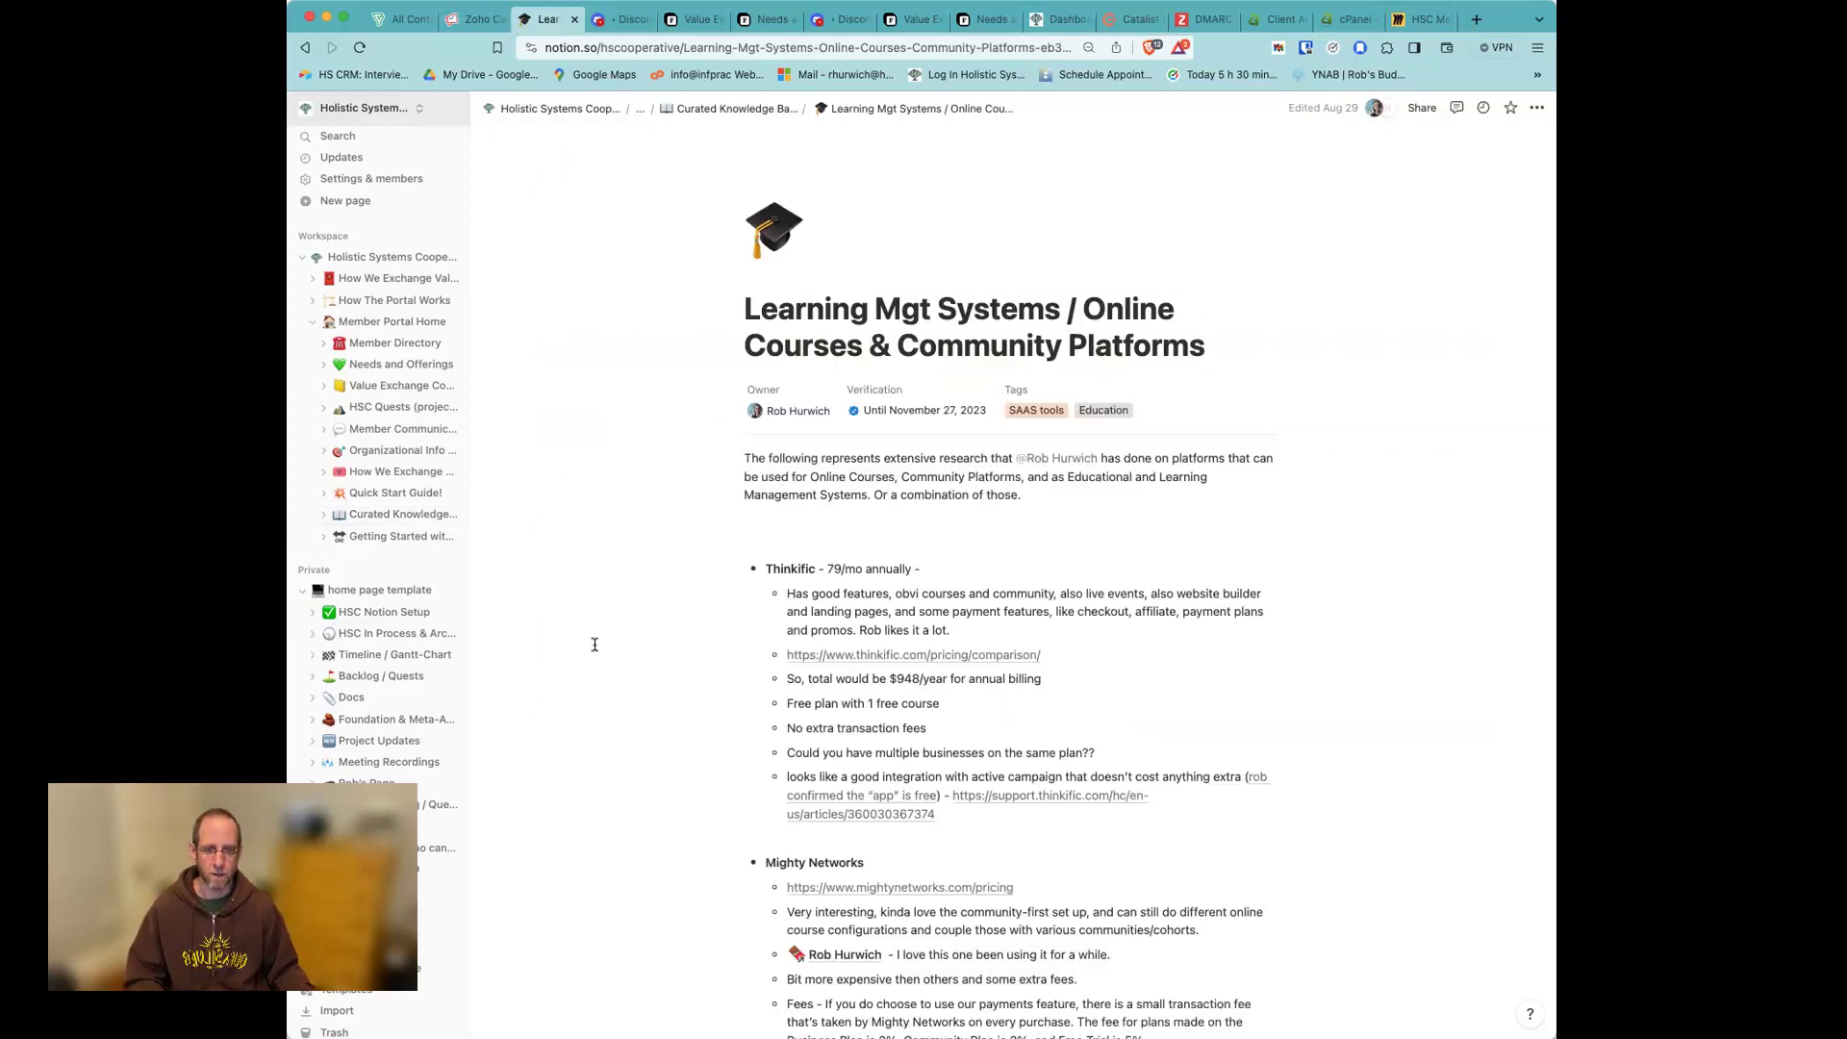
{"action": "scroll", "coordinate": [594, 644], "scroll_direction": "down", "scroll_amount": 5}
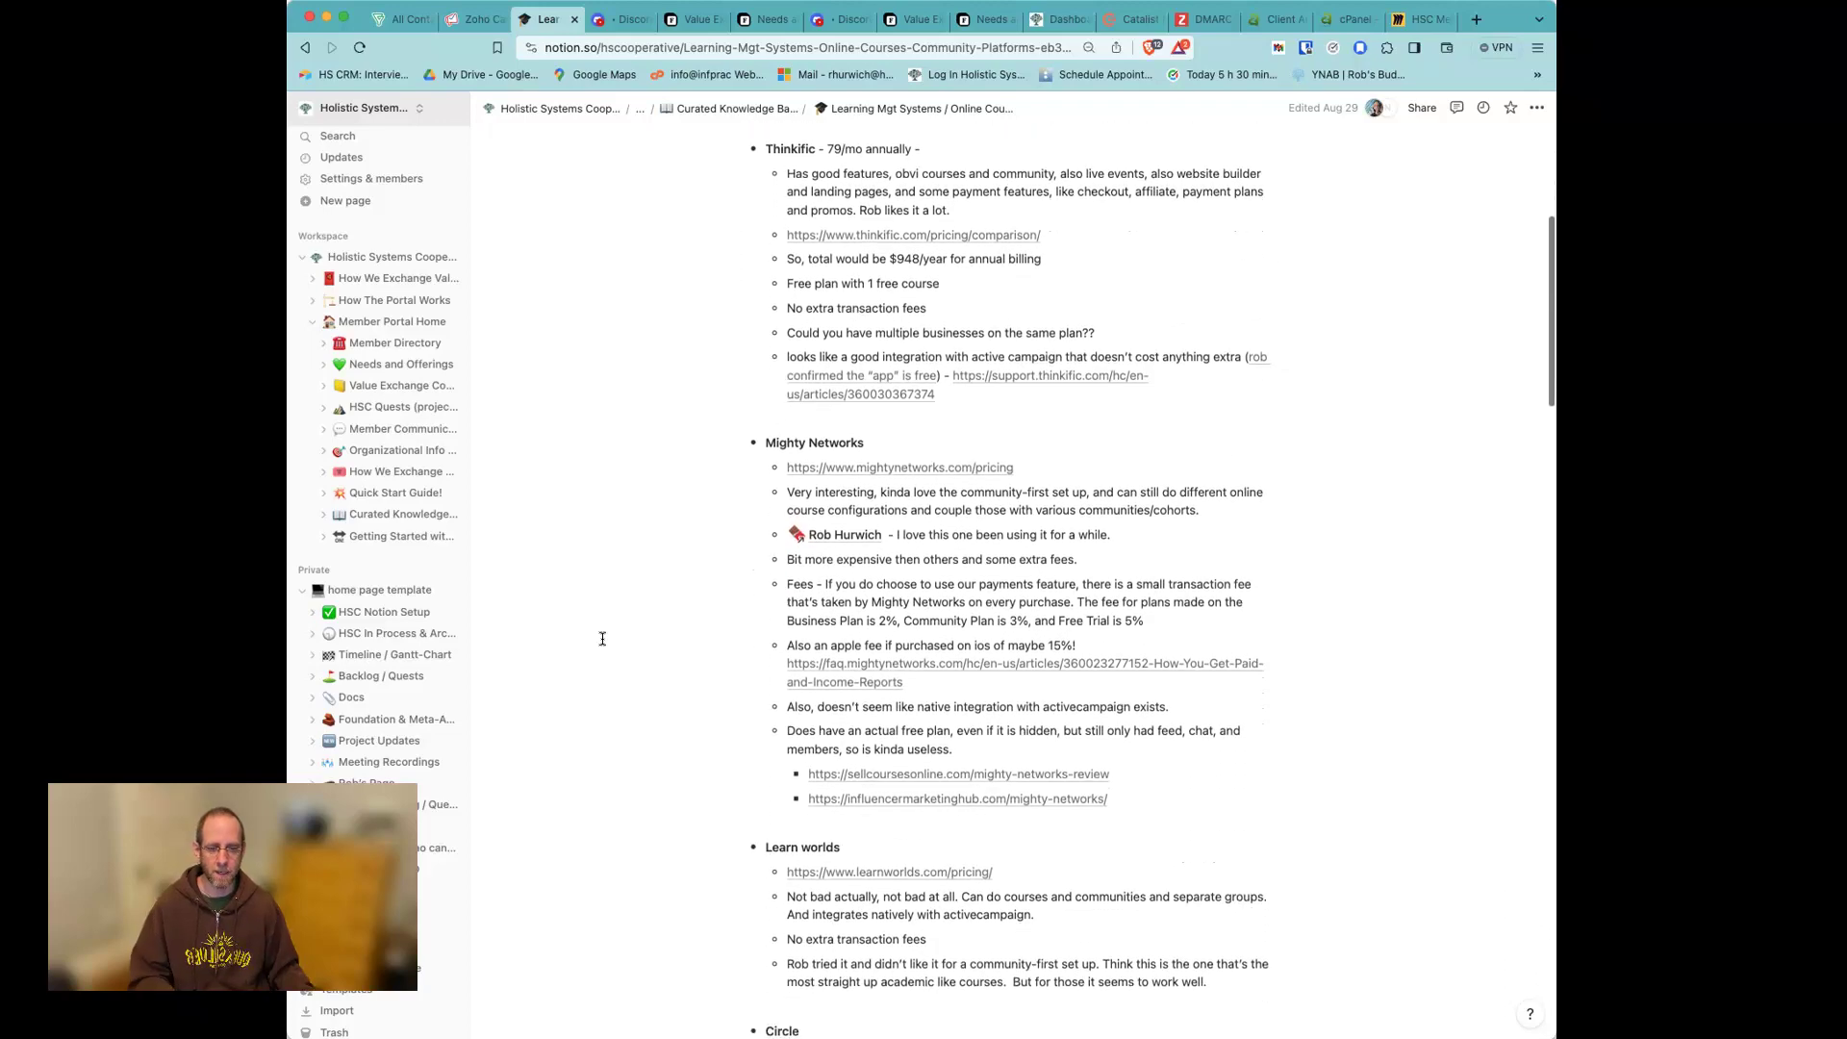
{"action": "scroll", "coordinate": [602, 638], "scroll_direction": "up", "scroll_amount": 3}
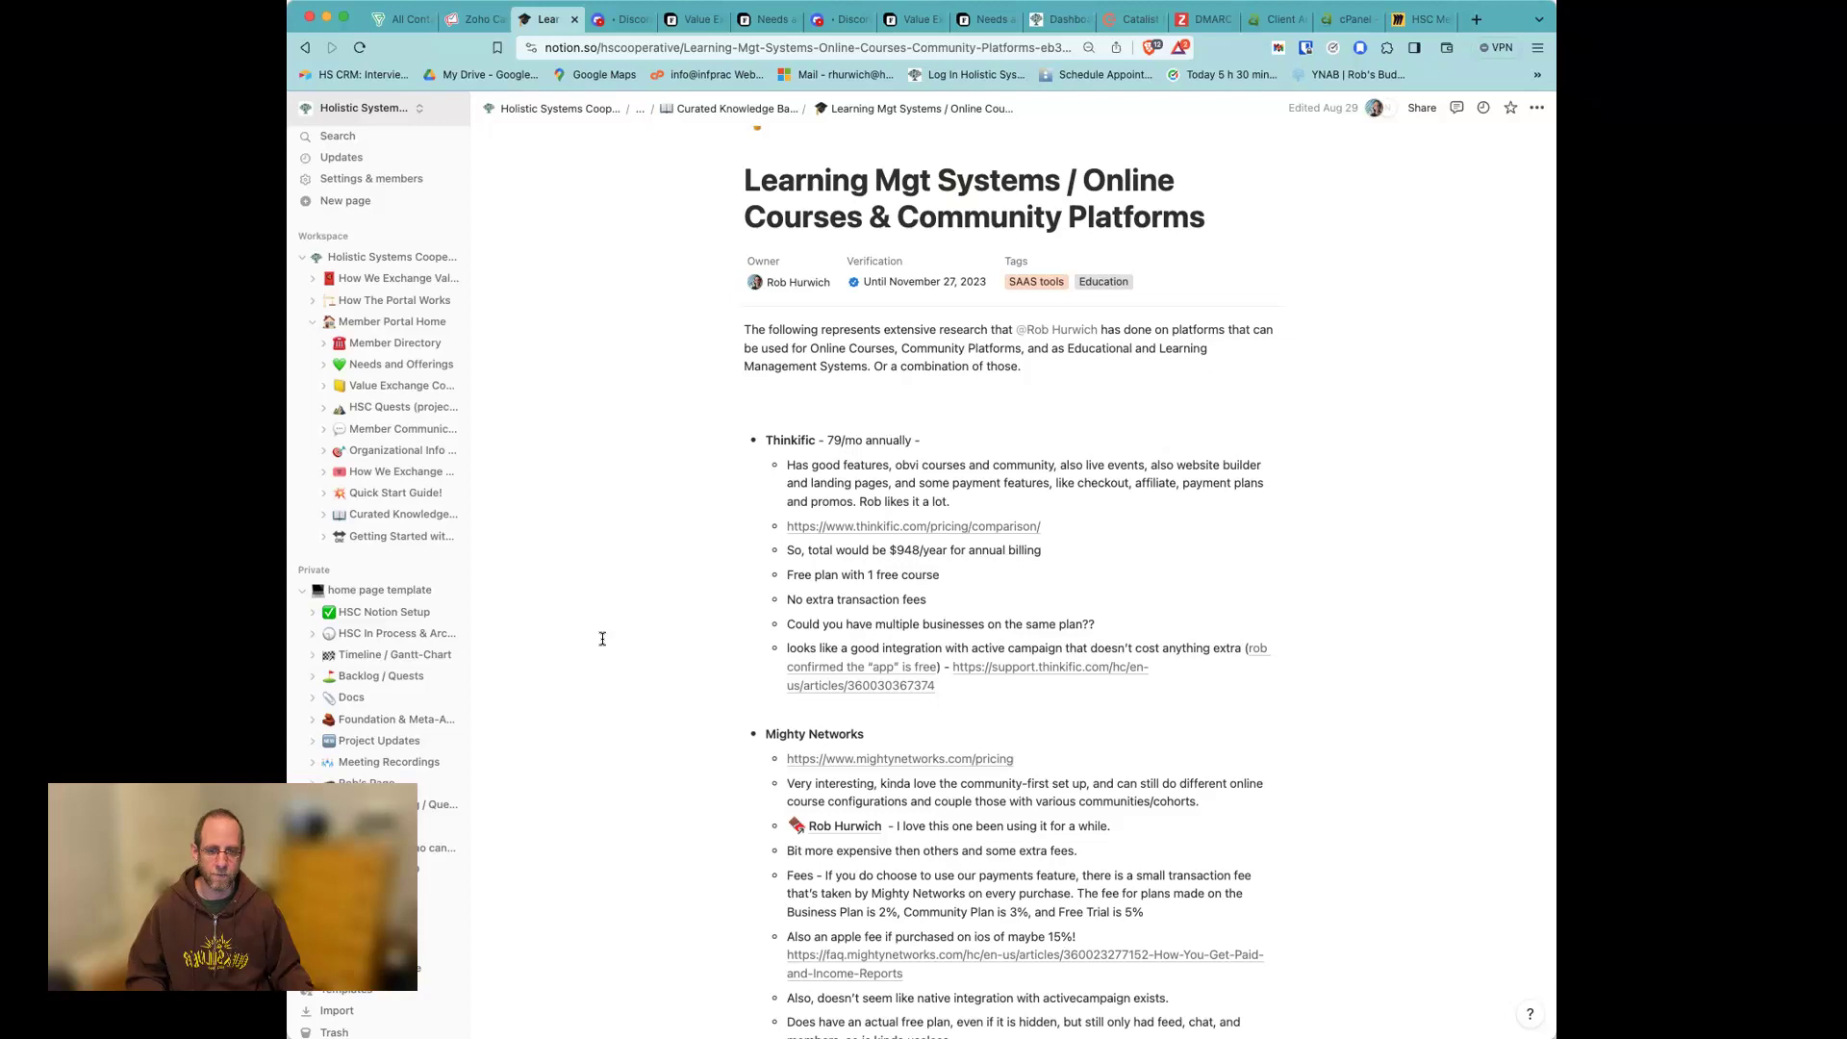
{"action": "scroll", "coordinate": [652, 632], "scroll_direction": "down", "scroll_amount": 3}
{"action": "scroll", "coordinate": [675, 632], "scroll_direction": "down", "scroll_amount": 2}
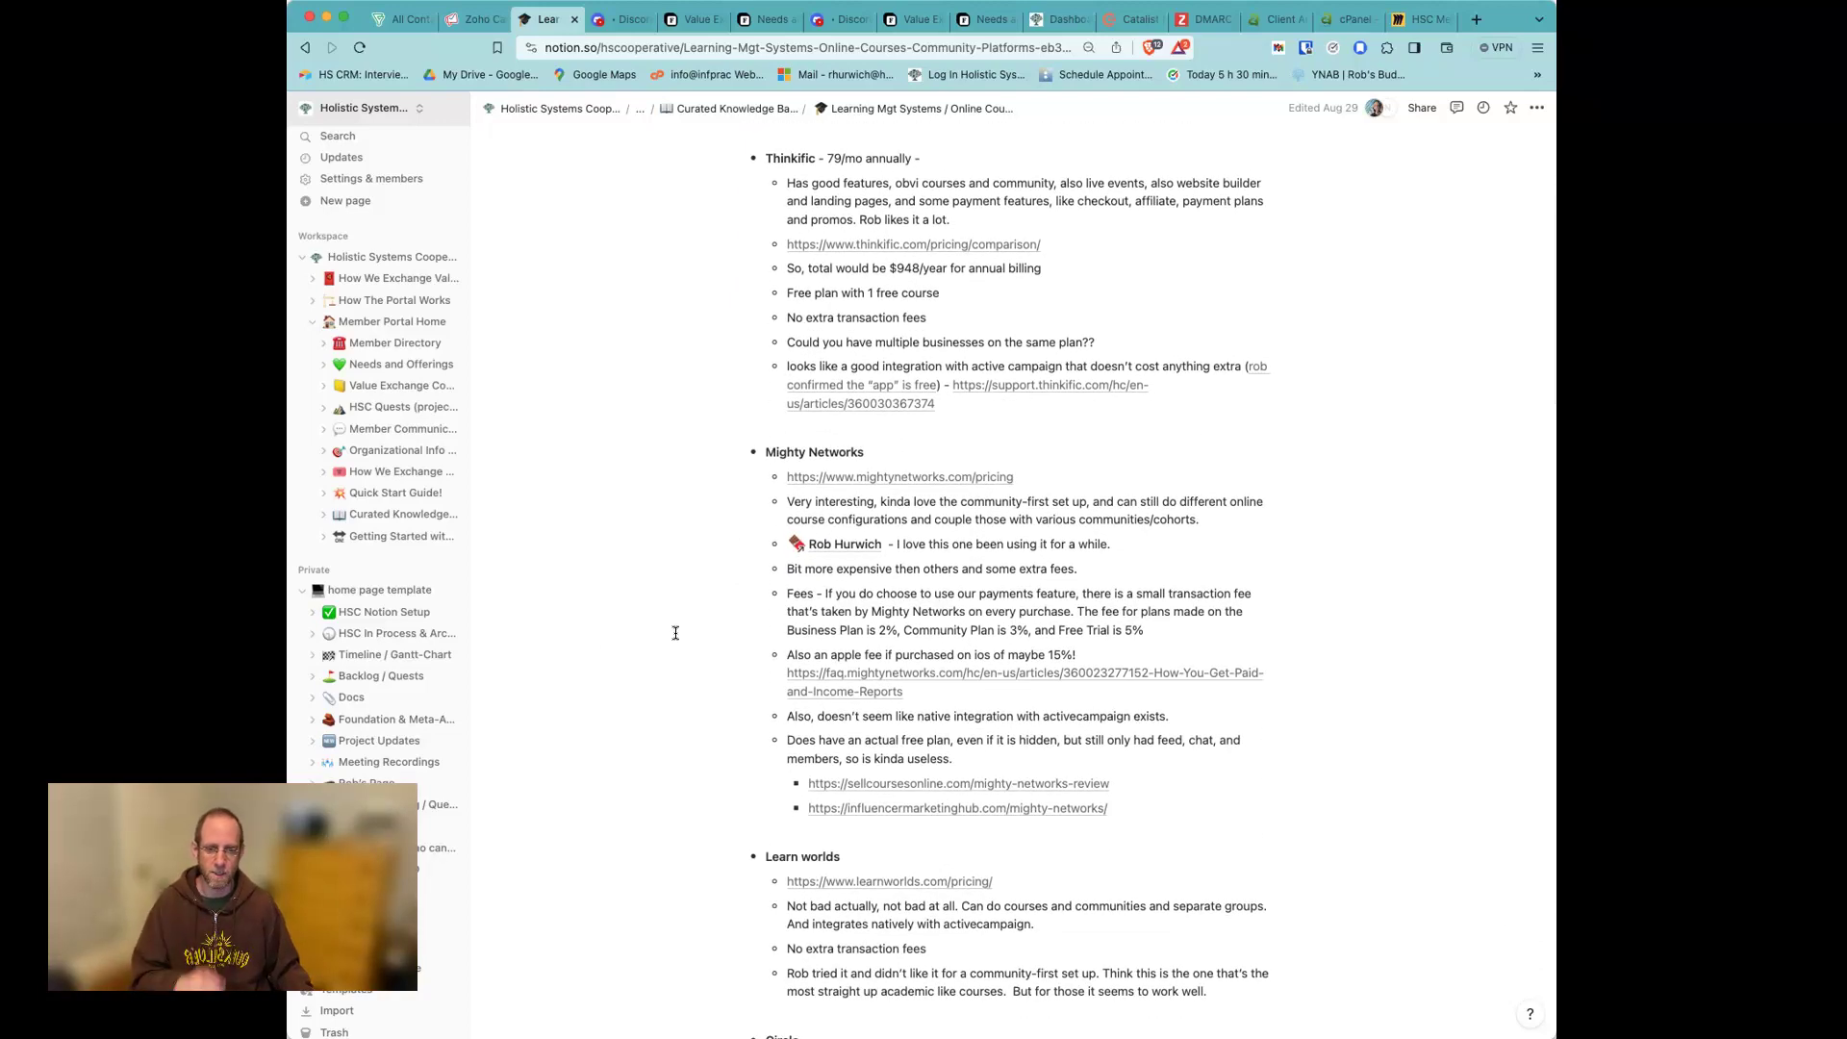
{"action": "scroll", "coordinate": [676, 632], "scroll_direction": "down", "scroll_amount": 10}
{"action": "scroll", "coordinate": [676, 632], "scroll_direction": "up", "scroll_amount": 15}
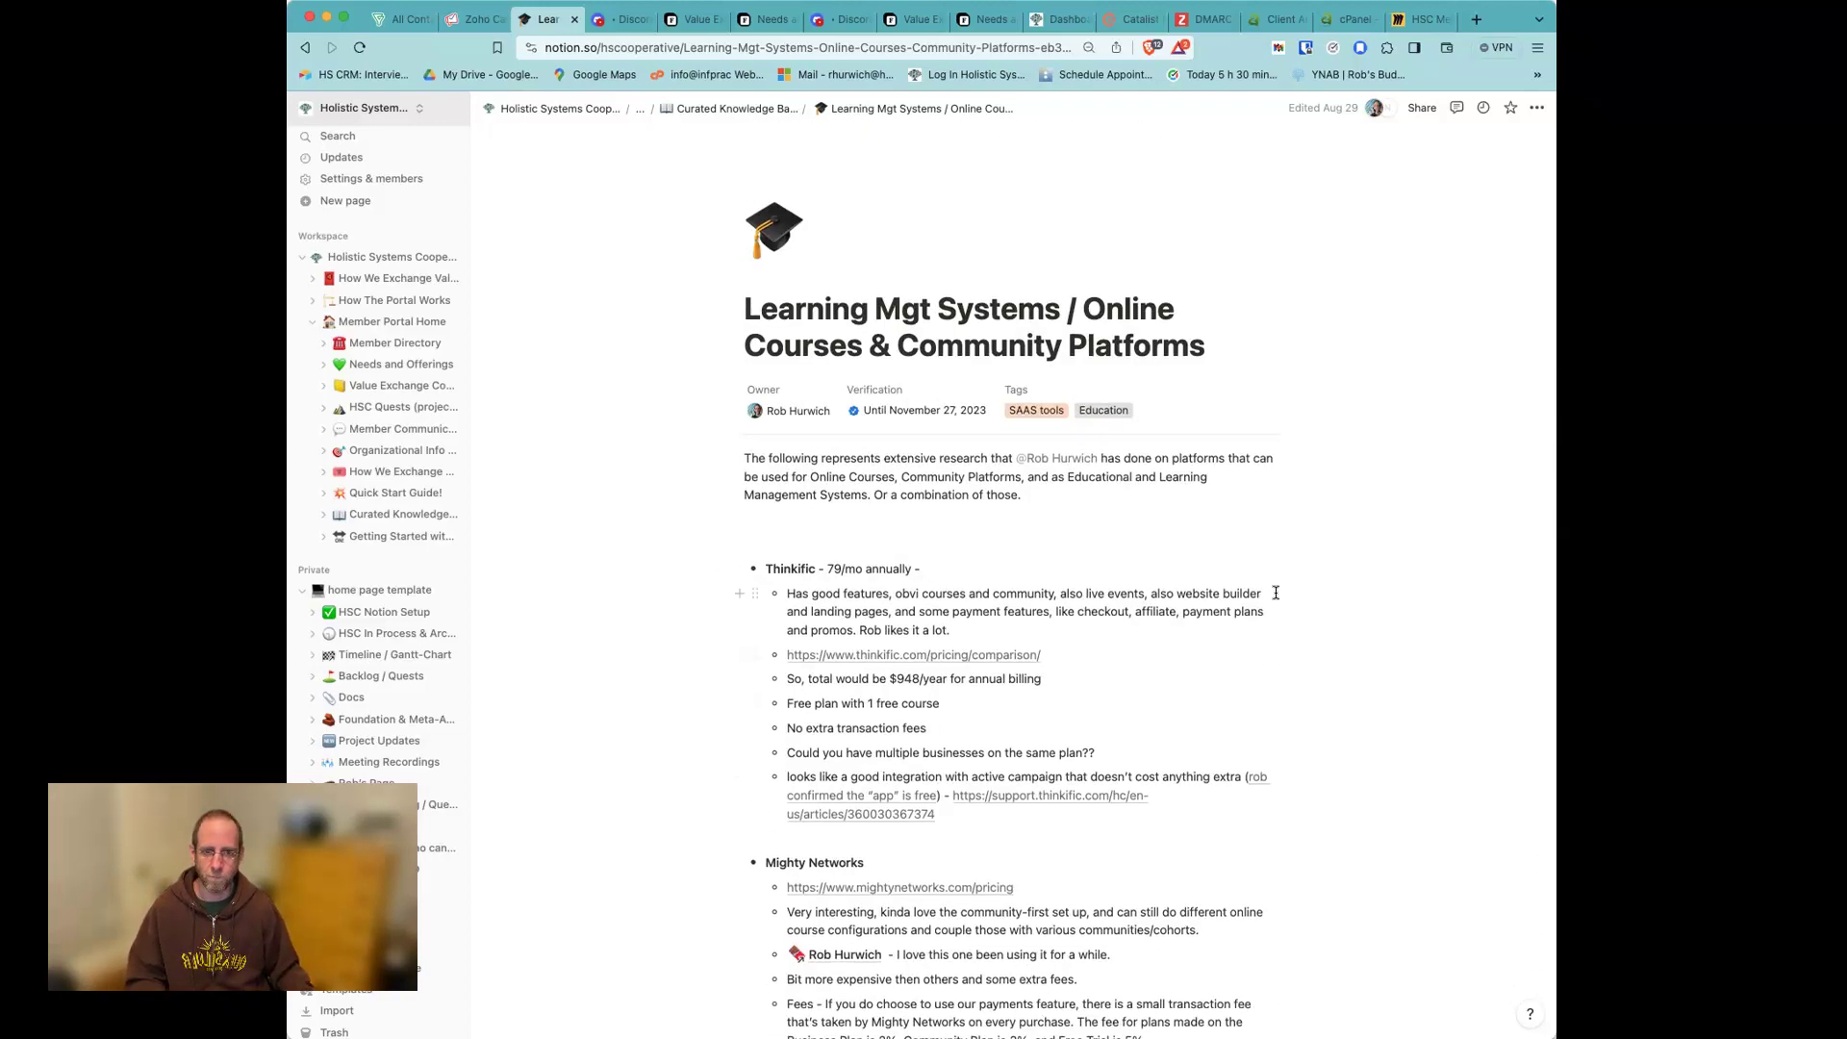
Step: Go back to the Curated Knowledge Base and from there to Member Portal Home
{"action": "left_click", "coordinate": [700, 112]}
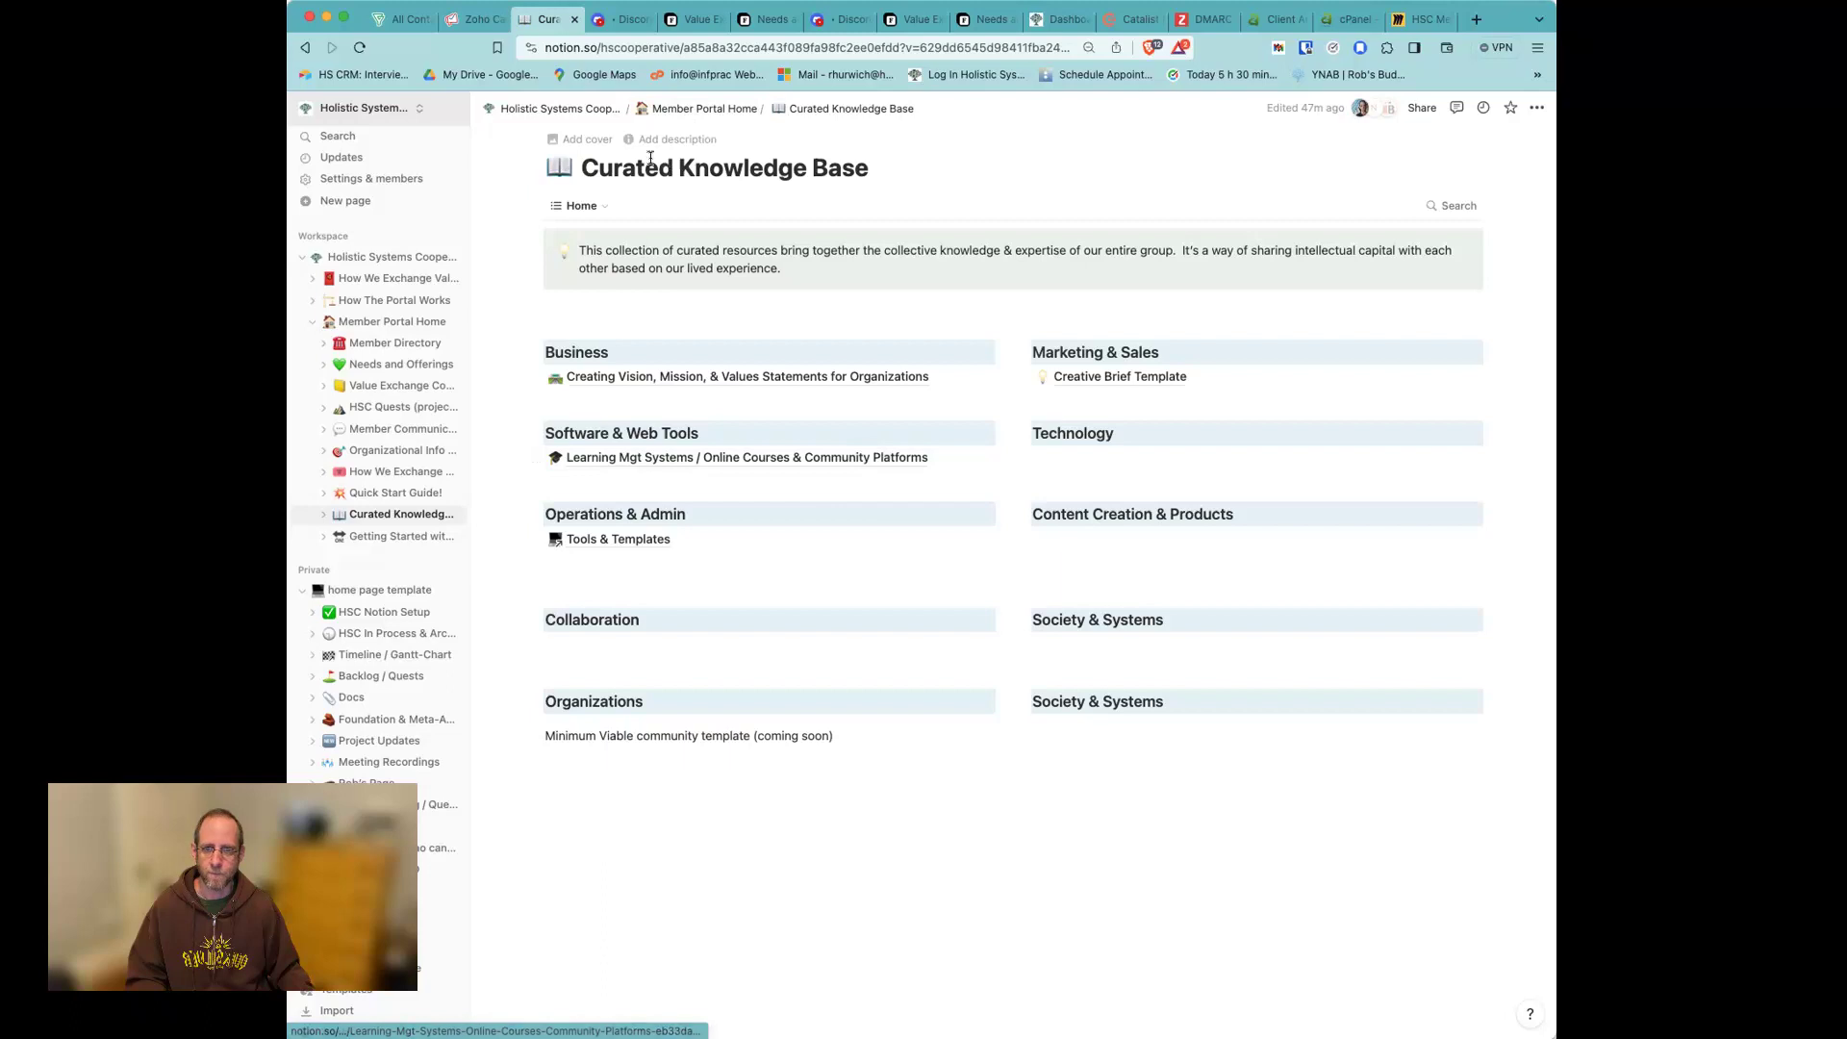
{"action": "left_click", "coordinate": [673, 109]}
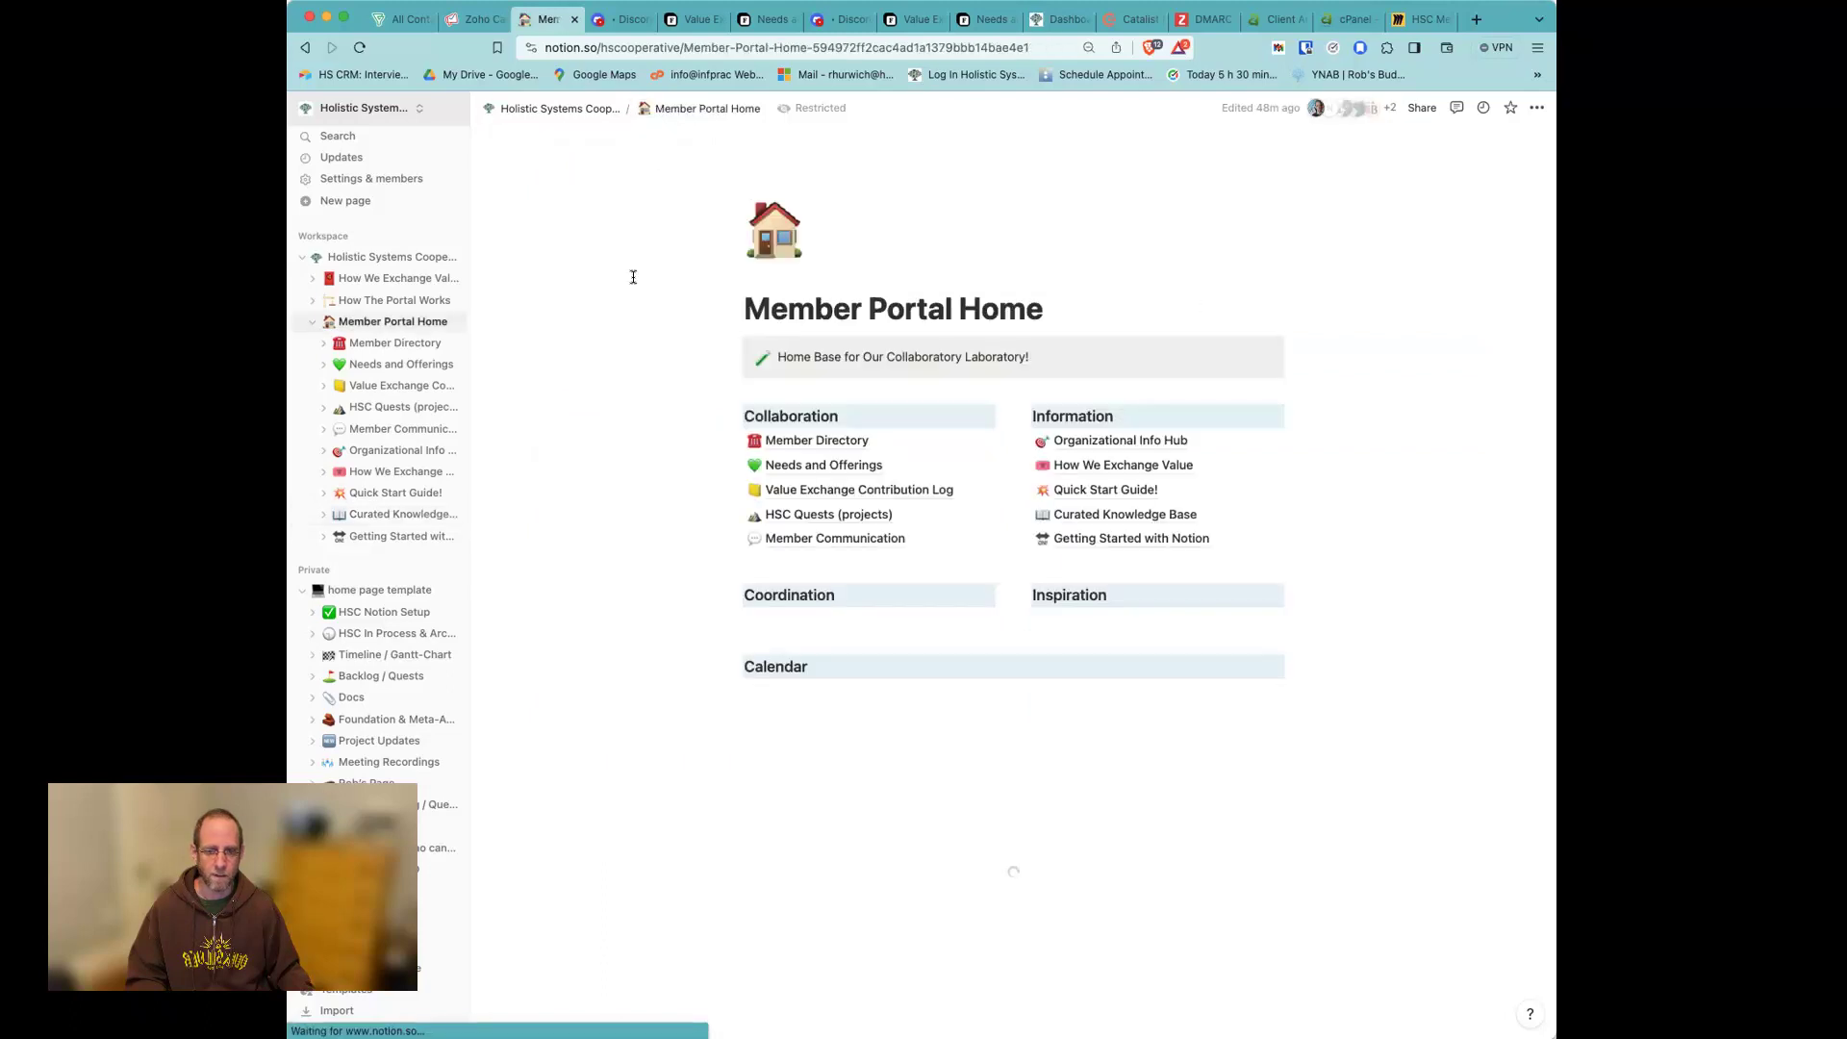
{"action": "scroll", "coordinate": [638, 277], "scroll_direction": "down", "scroll_amount": 1}
{"action": "scroll", "coordinate": [639, 277], "scroll_direction": "up", "scroll_amount": 1}
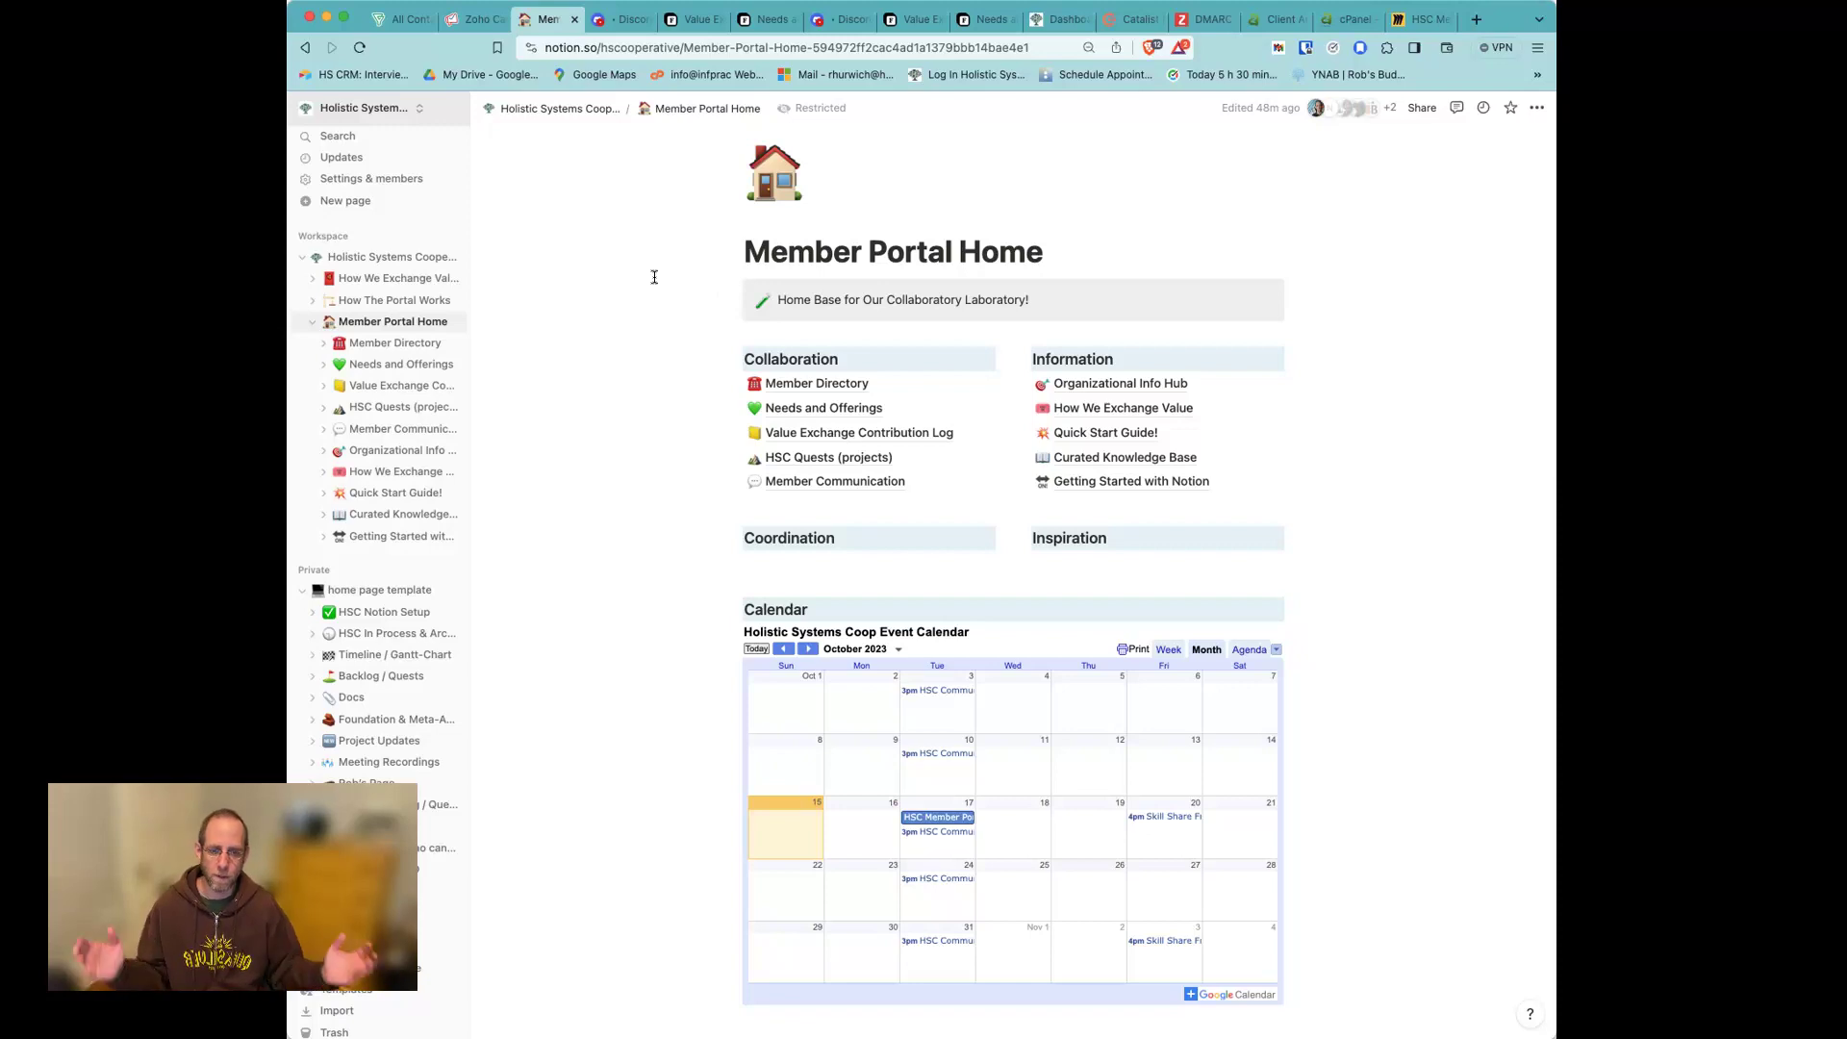